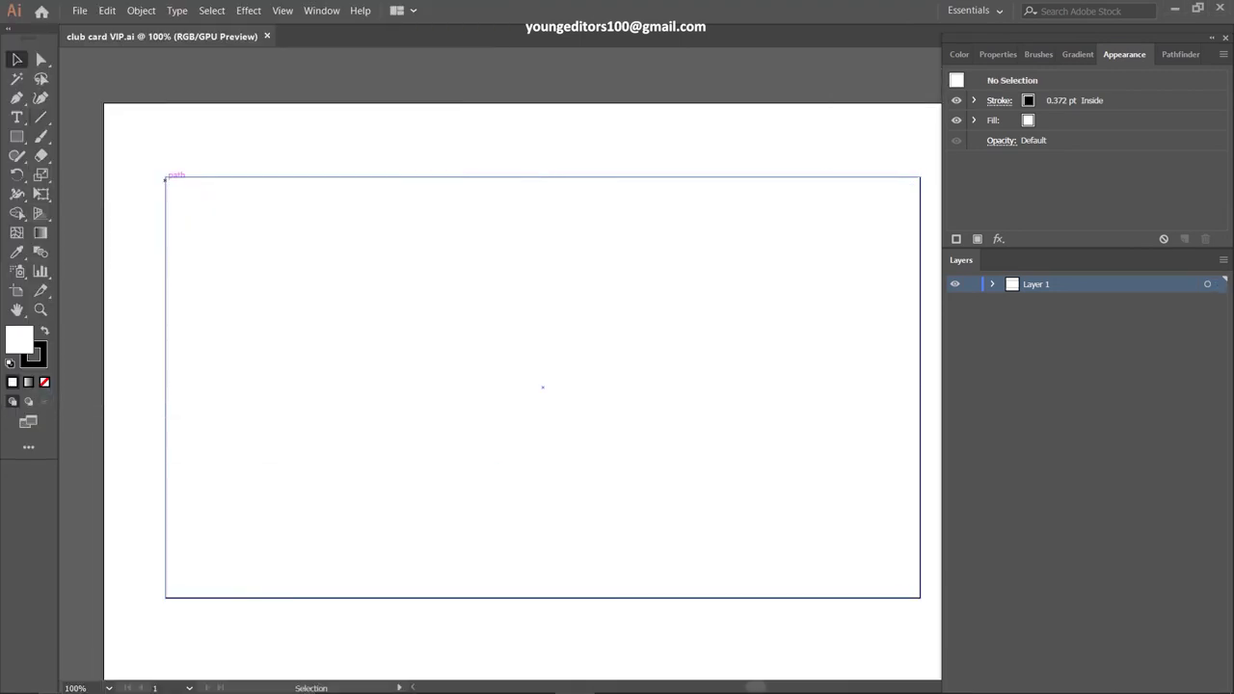
Round the card's corners and fill it light grey E0E0E0
left_click_drag(174, 185, 184, 197)
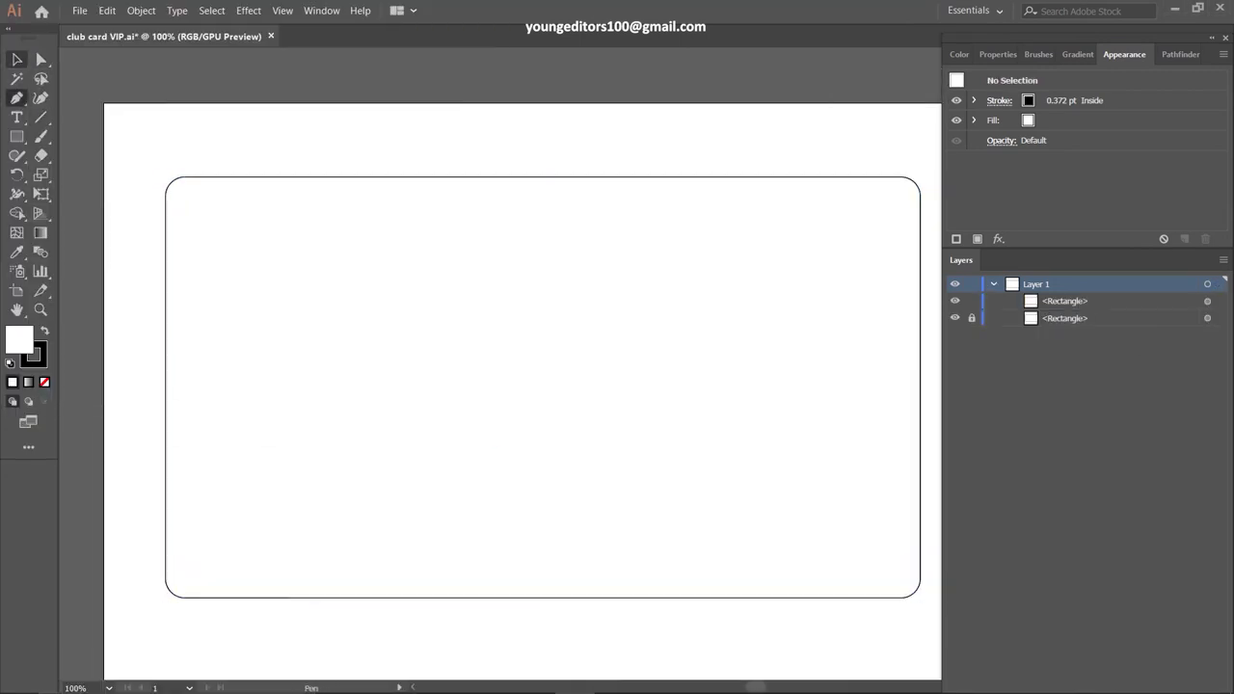
double_click(19, 339)
left_click(794, 254)
Draw a darker grey rectangle covering the artboard and lock it in place
key("m")
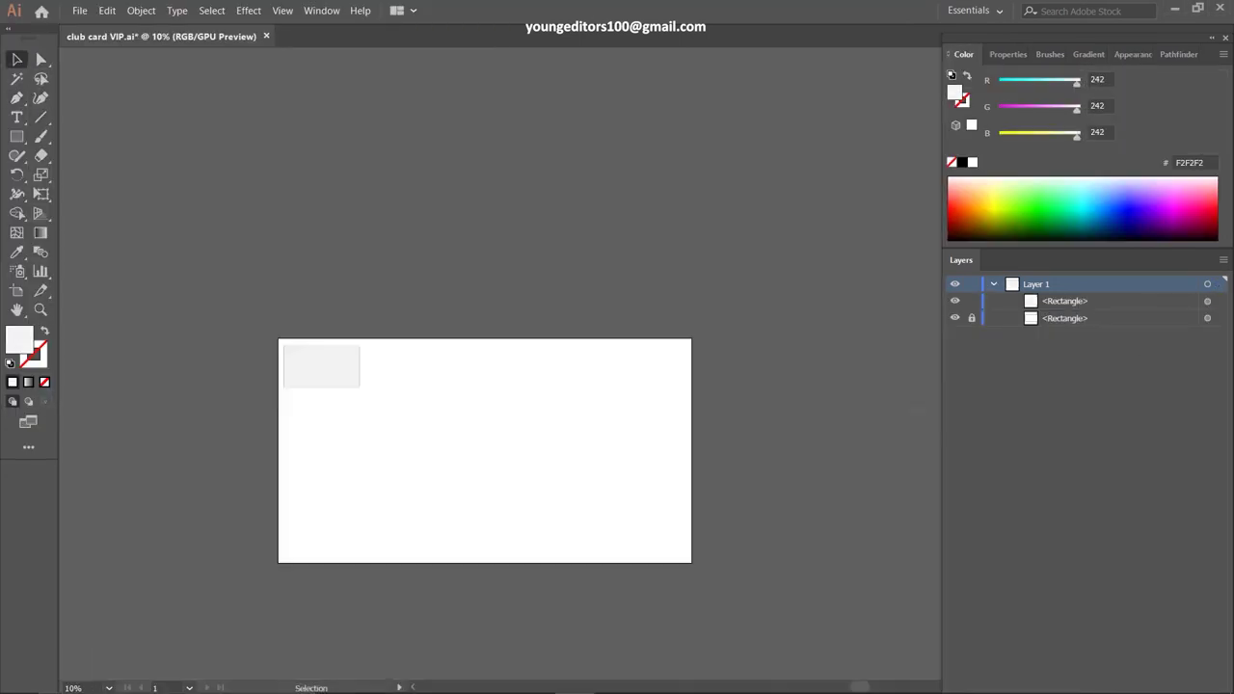
left_click_drag(279, 338, 691, 561)
key("v")
double_click(19, 340)
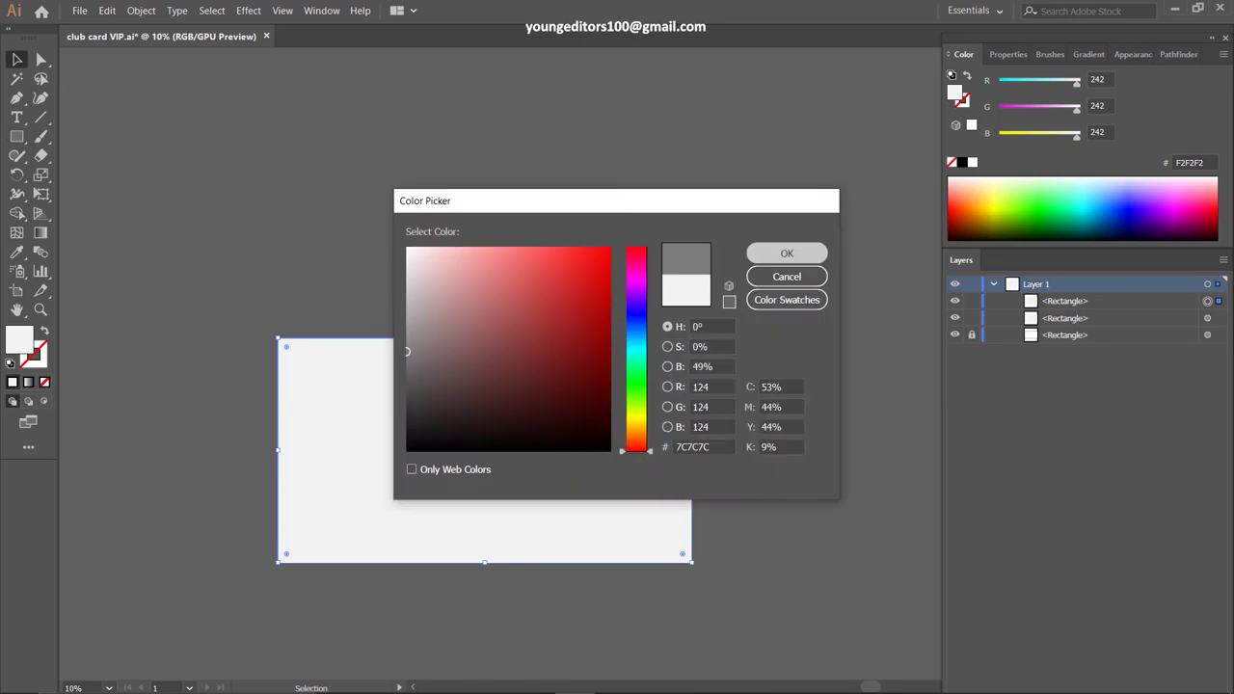
left_click(787, 253)
key("ctrl+1")
Reapply the E0E0E0 fill to the card
double_click(19, 340)
left_click(786, 252)
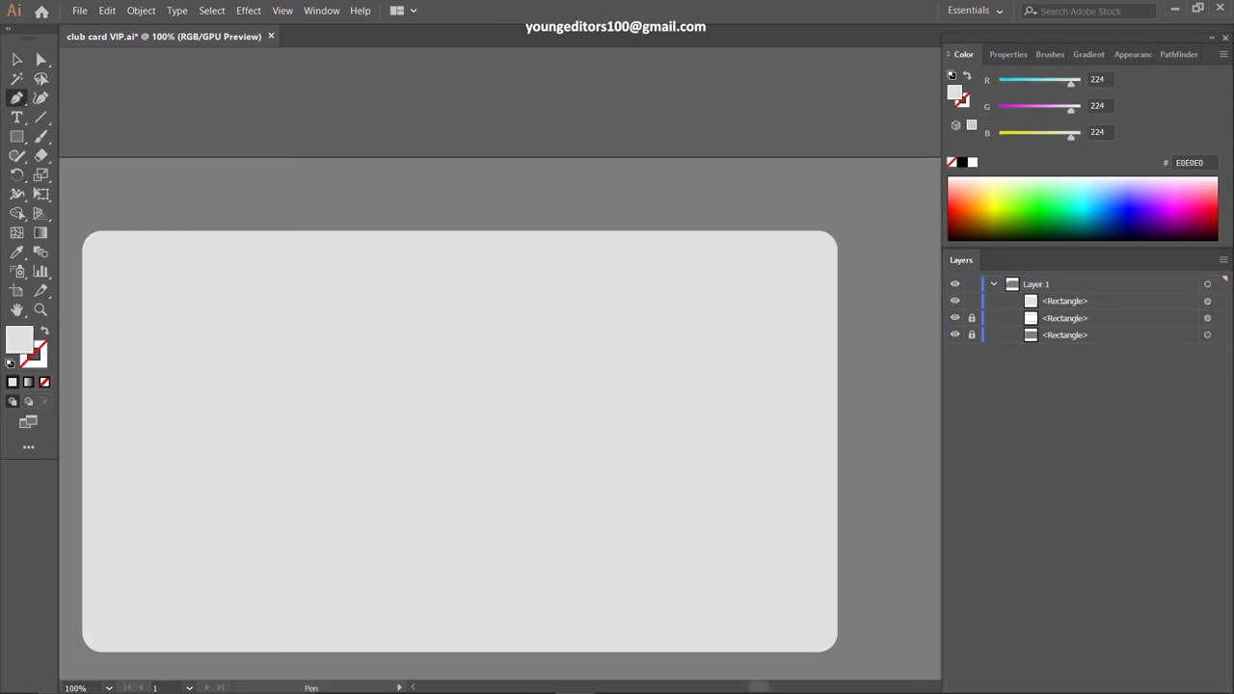
left_click(17, 136)
Draw a circle near the card's bottom-left corner and fill it grey B2B2B2
left_click(83, 173)
left_click_drag(108, 495, 255, 641)
double_click(19, 340)
left_click(407, 323)
left_click(636, 315)
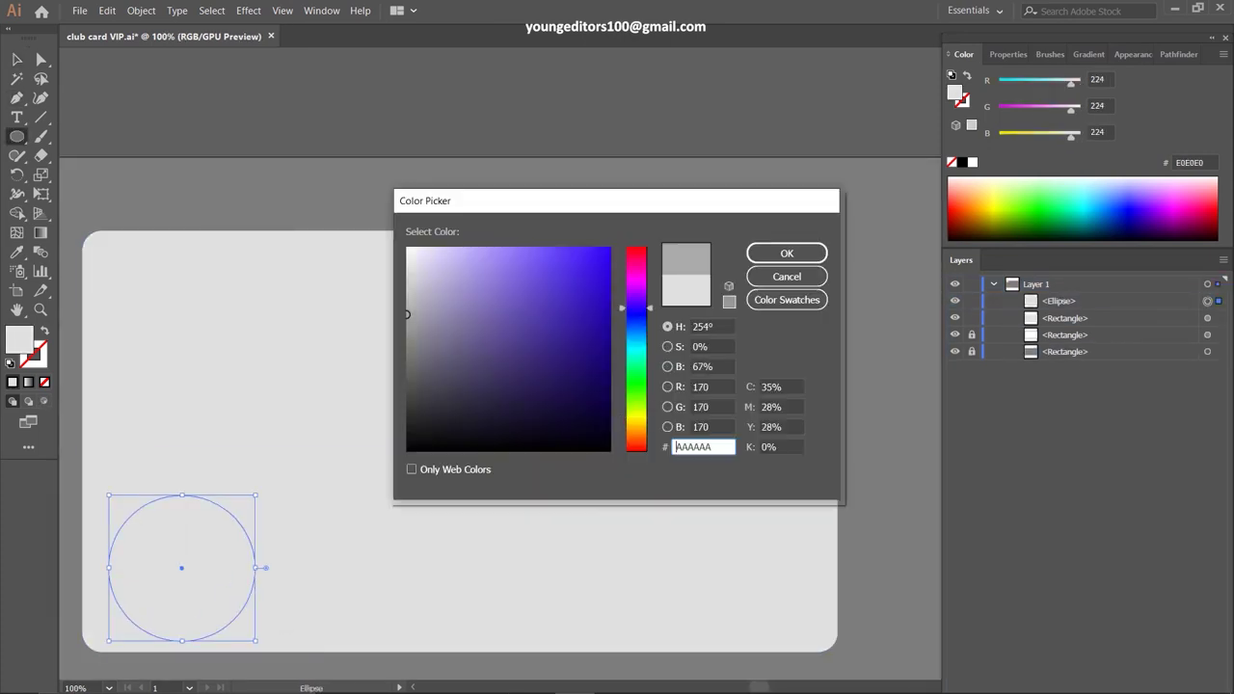
left_click(787, 277)
key("ctrl+z")
key("ctrl+shift+z")
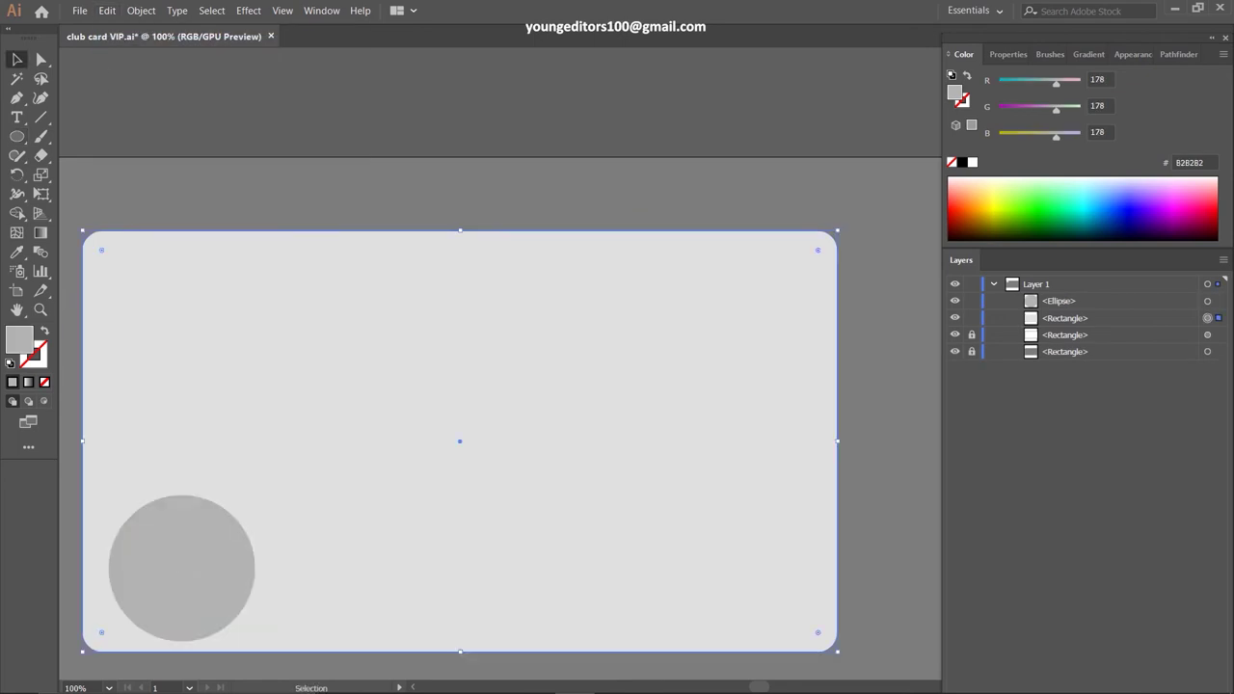
Paste a copy in front, shrink it to 108 px, and make a compound-path ring
key("ctrl+c")
key("ctrl+f")
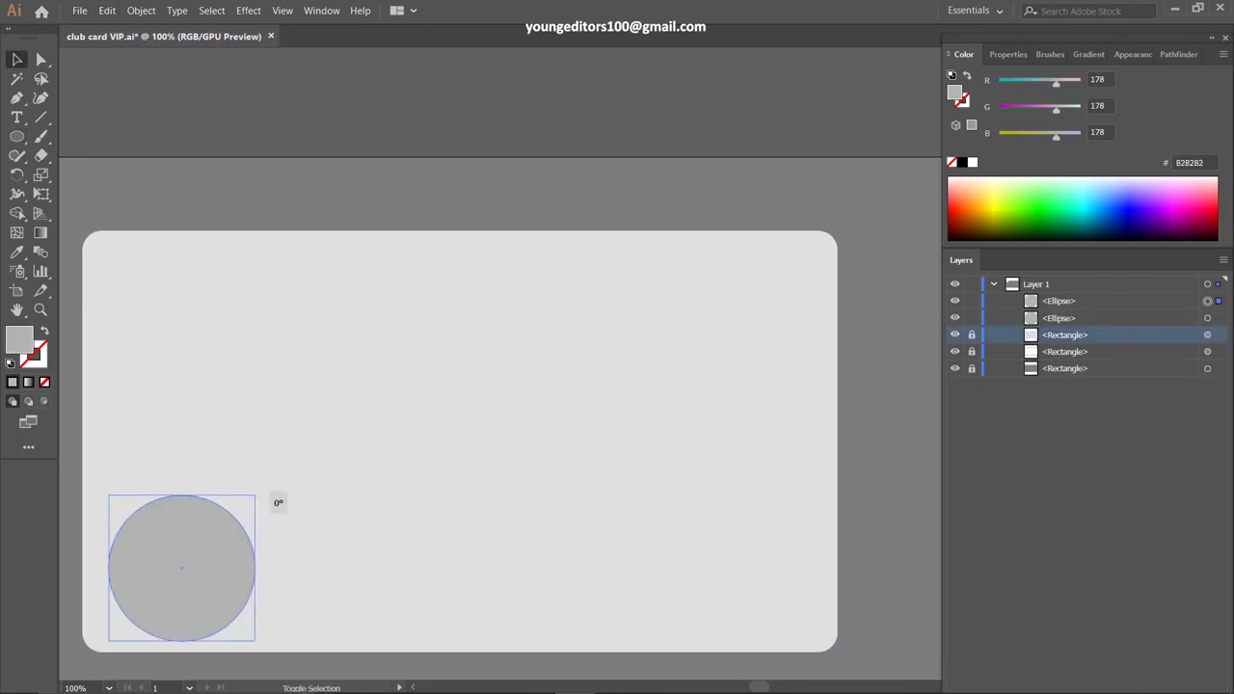
left_click_drag(255, 496, 247, 503)
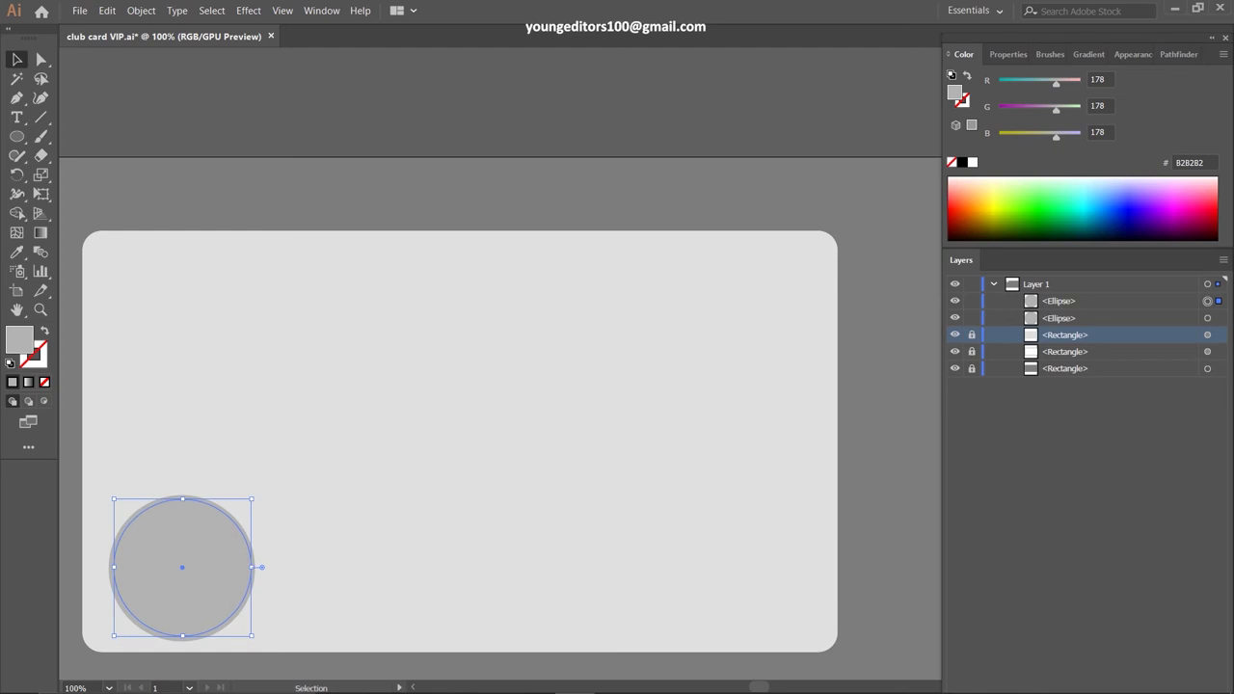
key("ctrl+a")
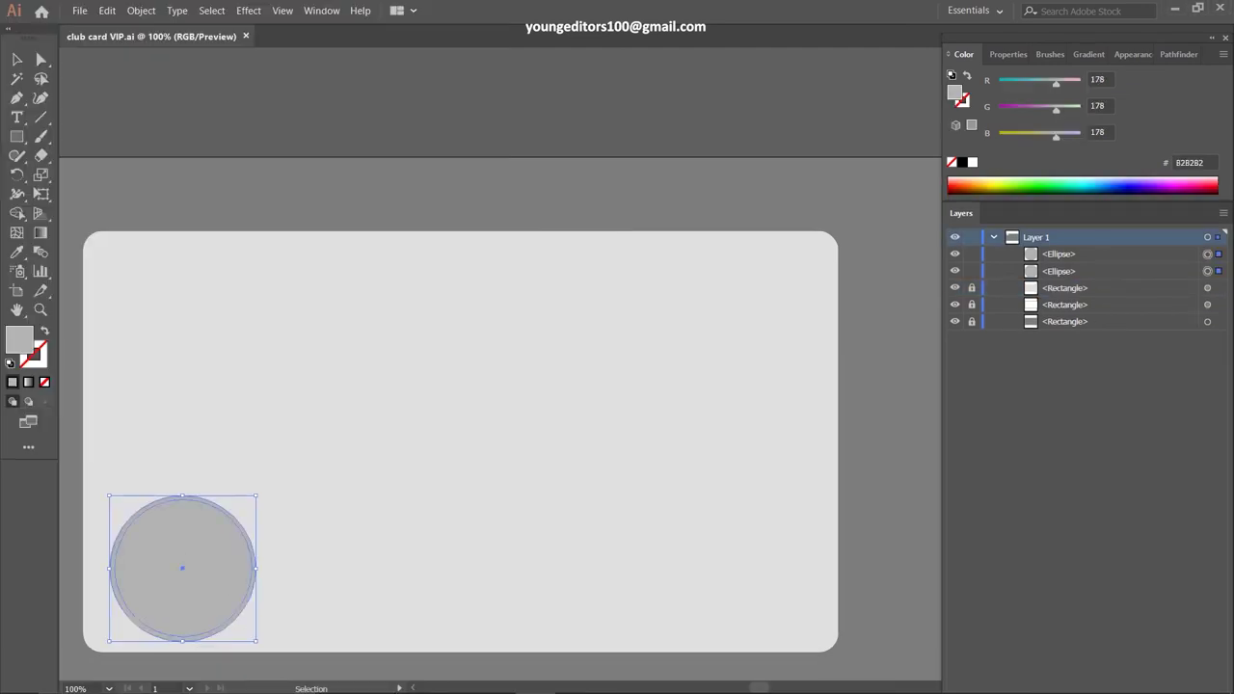
key("ctrl+8")
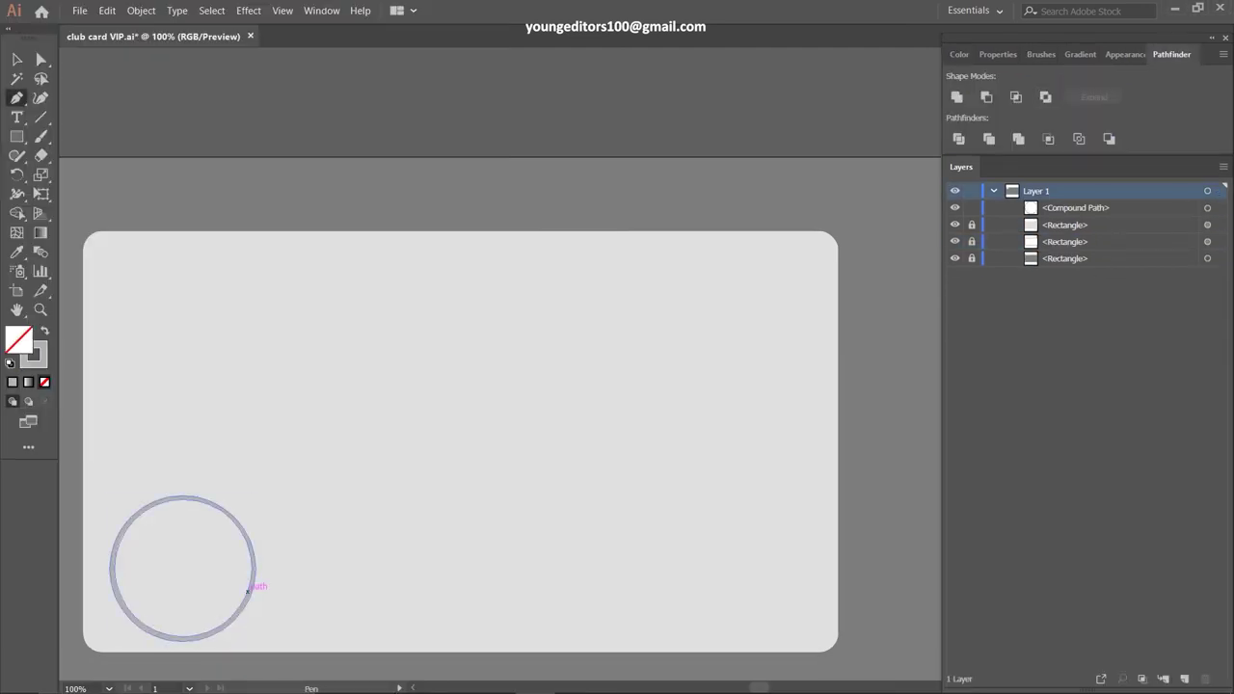
Draw Pen cutting lines across the ring and select them with the ring
left_click(248, 590)
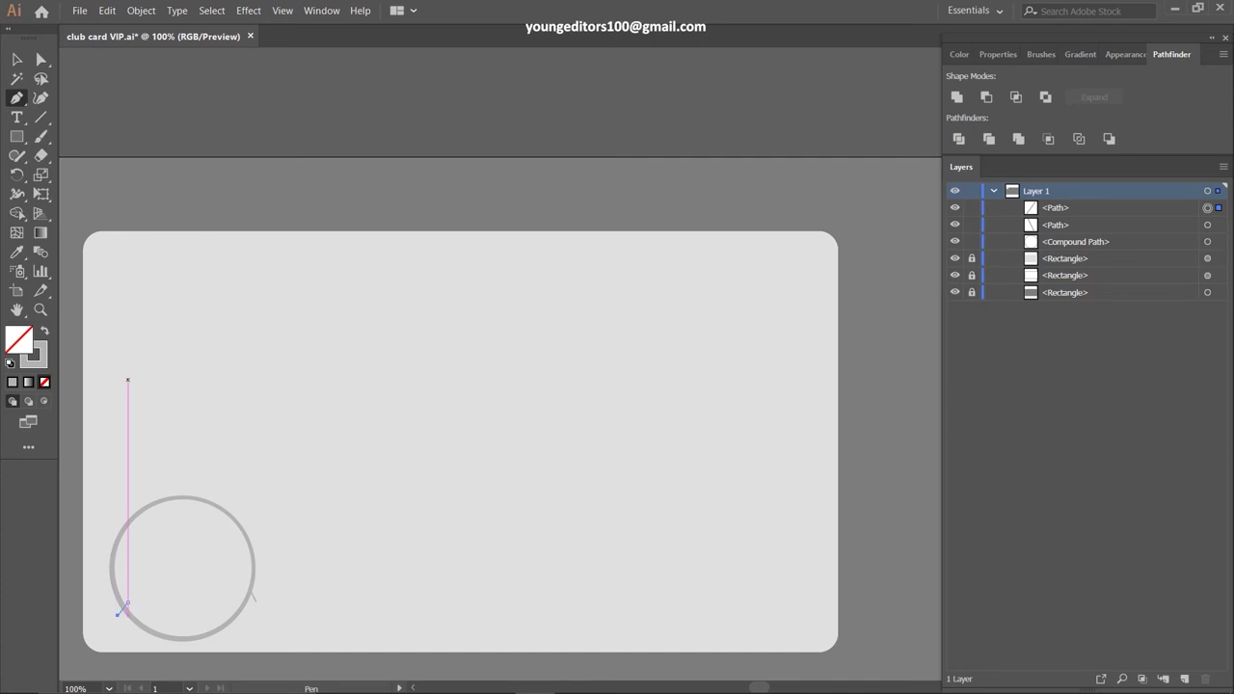
left_click(134, 582)
left_click(145, 511, "ctrl")
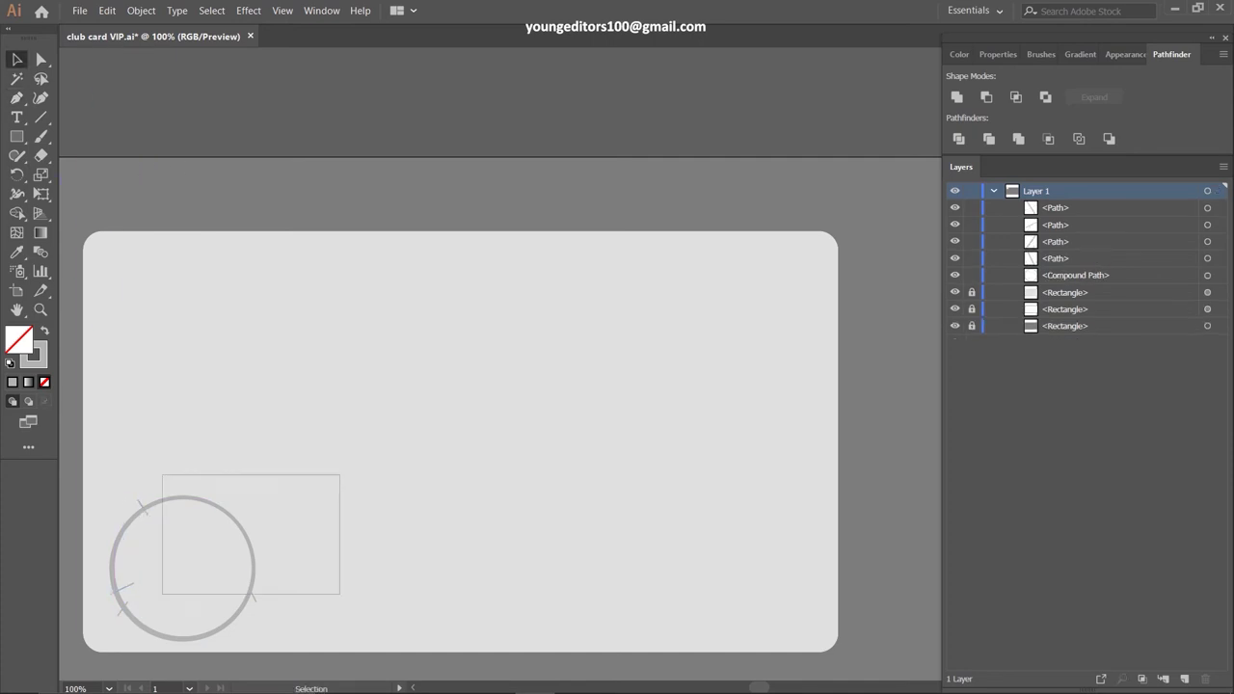
left_click_drag(162, 475, 340, 594)
Divide the ring with Pathfinder, ungroup it, and delete the top-right arc
left_click(253, 594)
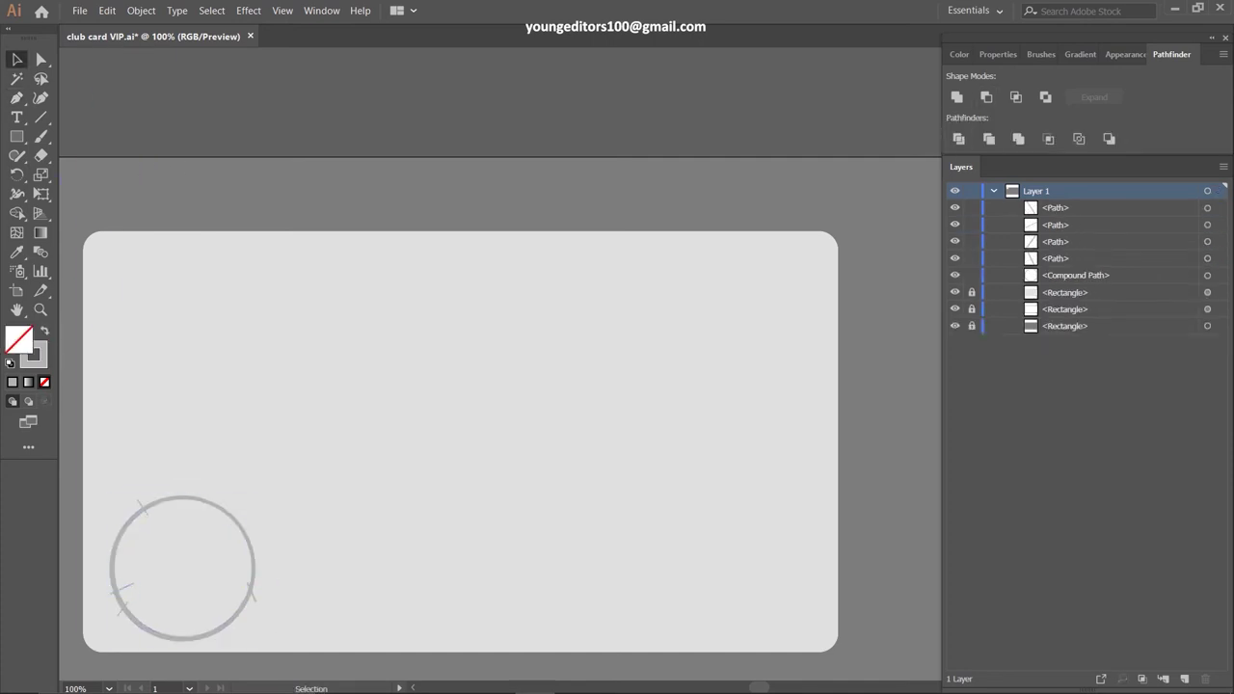
left_click(121, 588, "shift")
left_click(958, 138)
left_click(204, 495)
key("Delete")
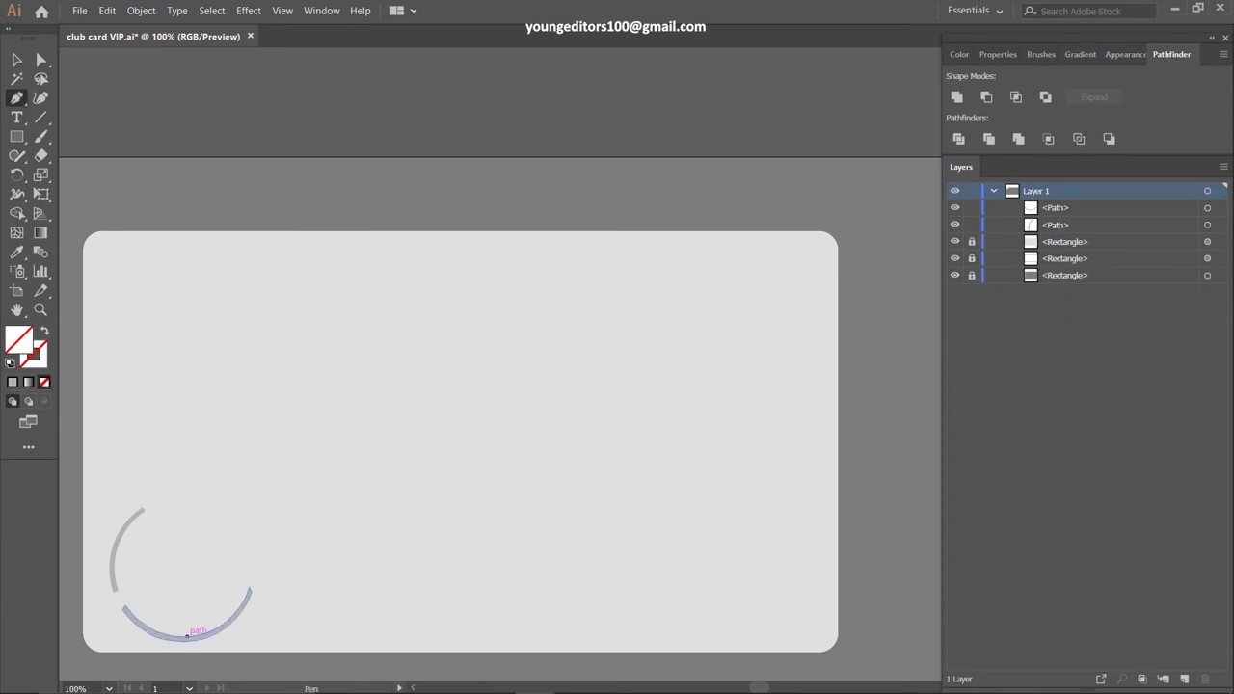
left_click(188, 639)
right_click(16, 97)
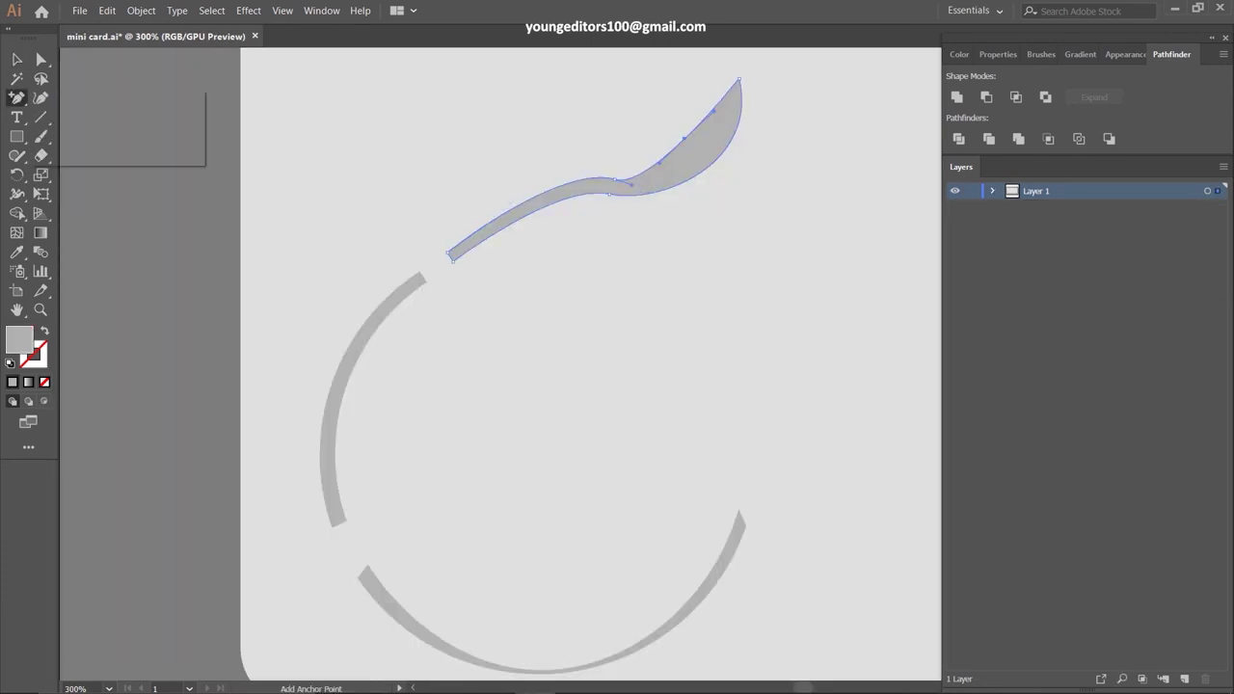
Alt-drag a copy of the left arc to the ring's top and rotate it nearly horizontal
left_click(298, 649)
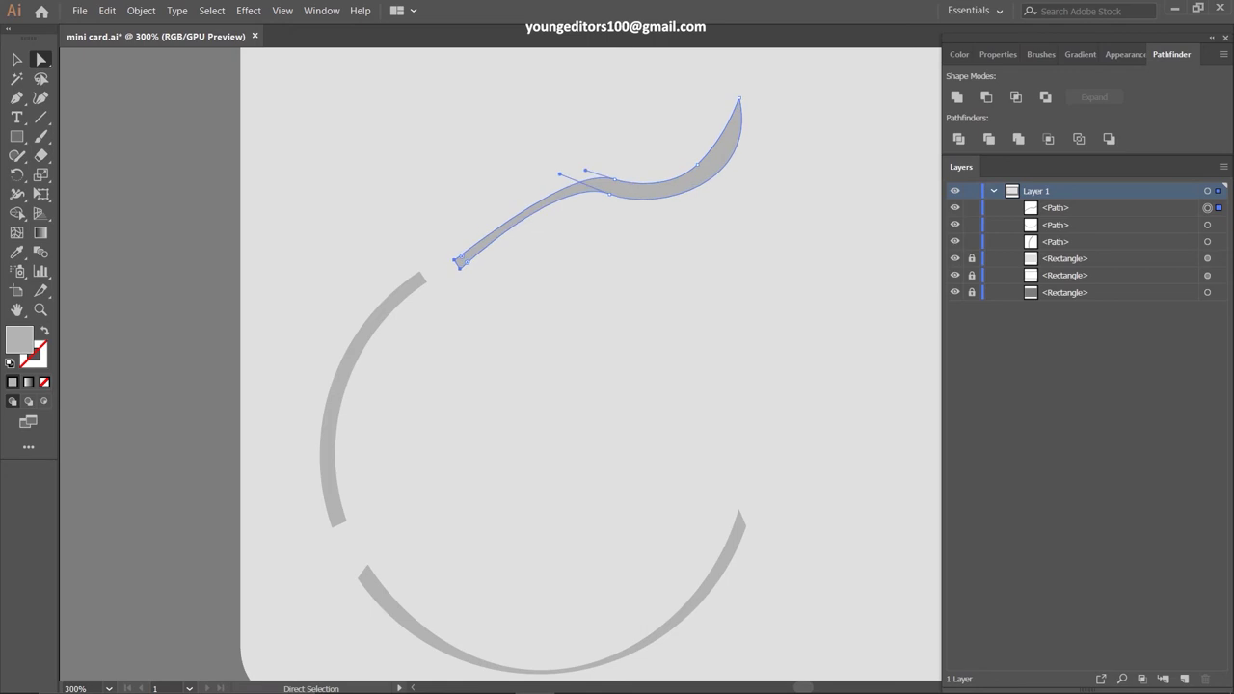
key("ctrl+z")
left_click_drag(376, 386, 550, 221)
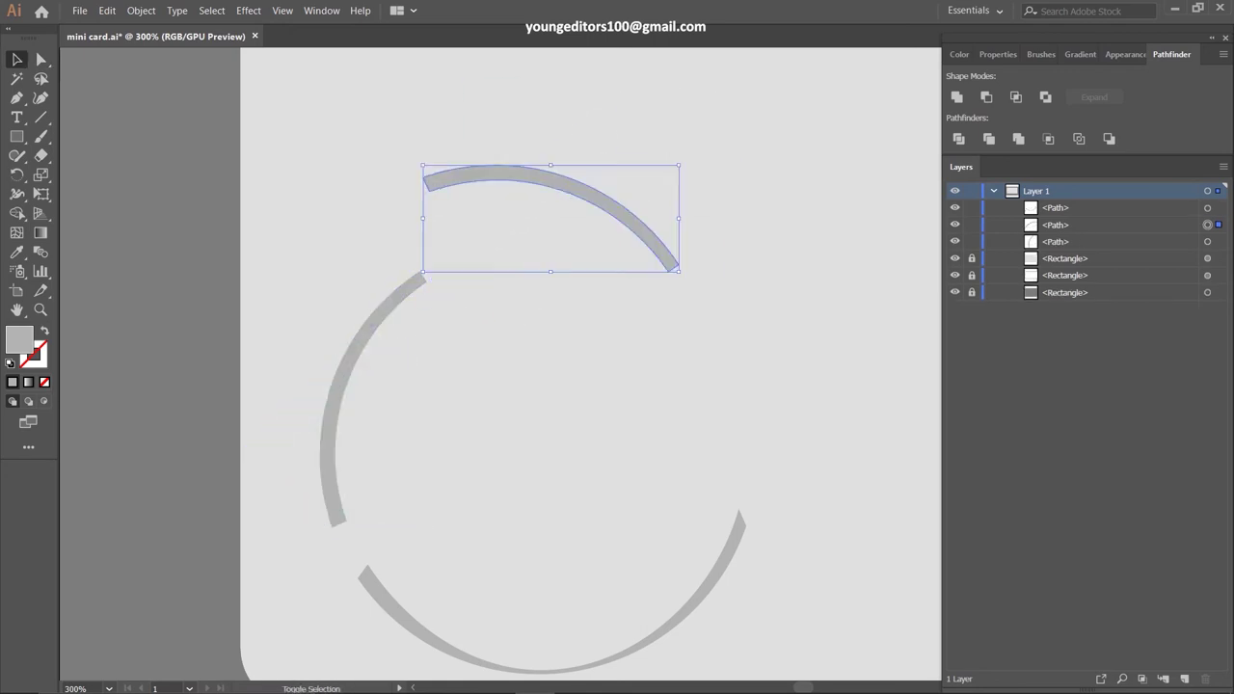
left_click_drag(684, 275, 675, 333)
mouse_move(678, 161)
left_mouse_down()
mouse_move(752, 245)
mouse_move(701, 265)
mouse_move(701, 279)
left_mouse_up()
key("p")
Adjust the length of the top arc's path
left_click(586, 256)
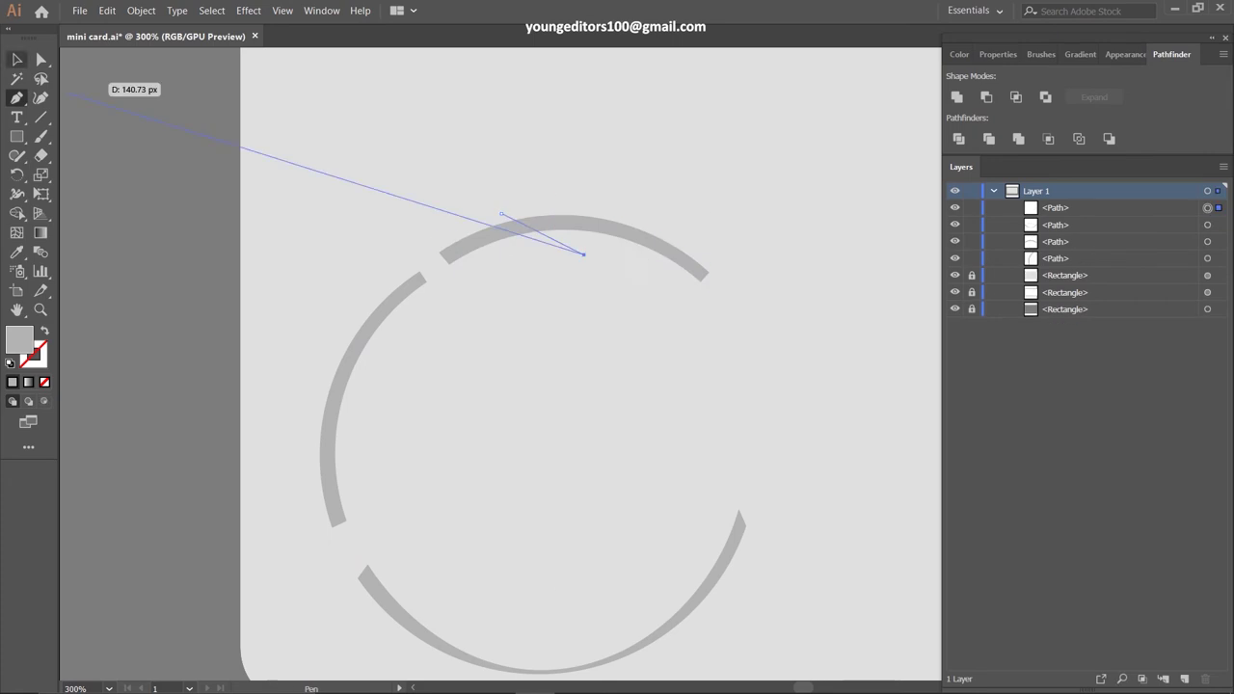
left_click(141, 10)
left_click(193, 77)
left_click(41, 59)
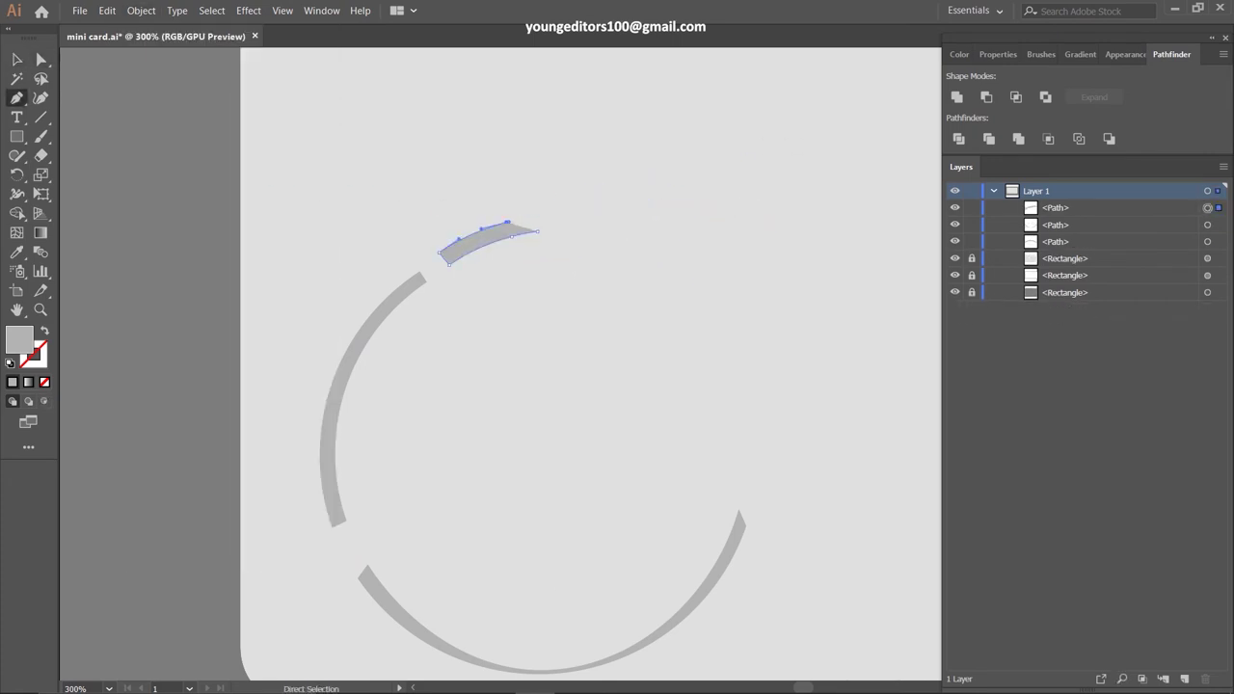
key("ctrl+z")
left_click(17, 78)
Curl the top arc's right end into a pointed tip and adjust its left end
key("p")
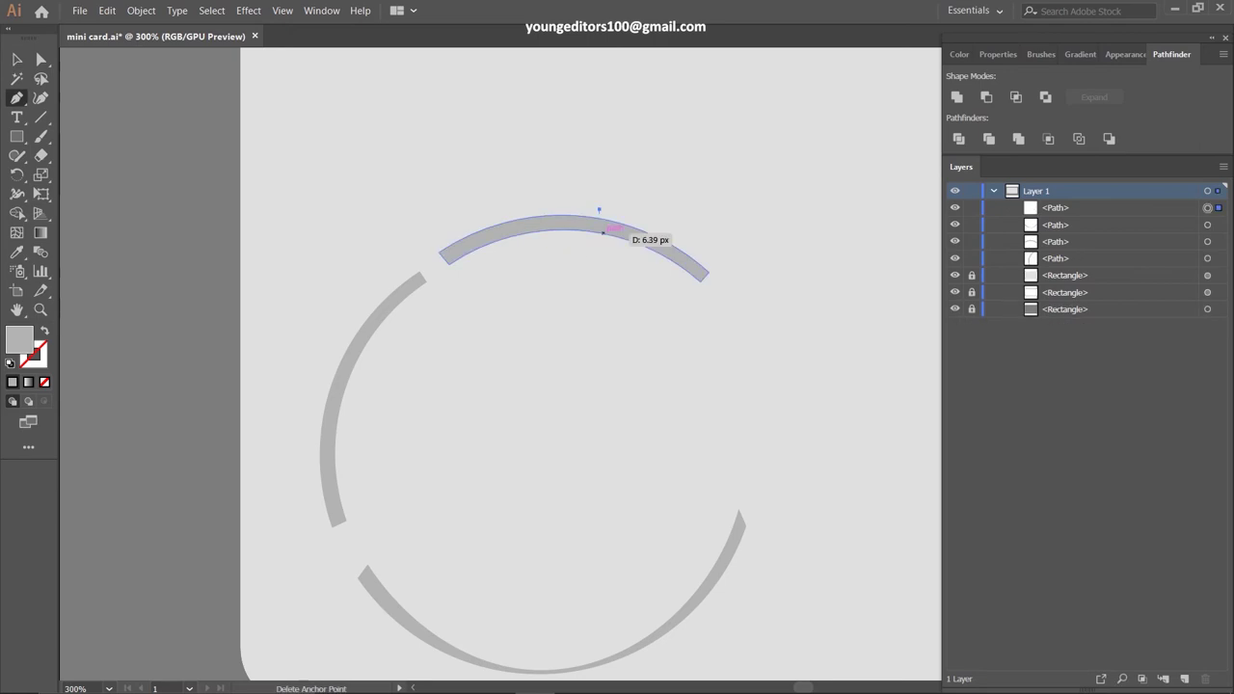
left_click(601, 209)
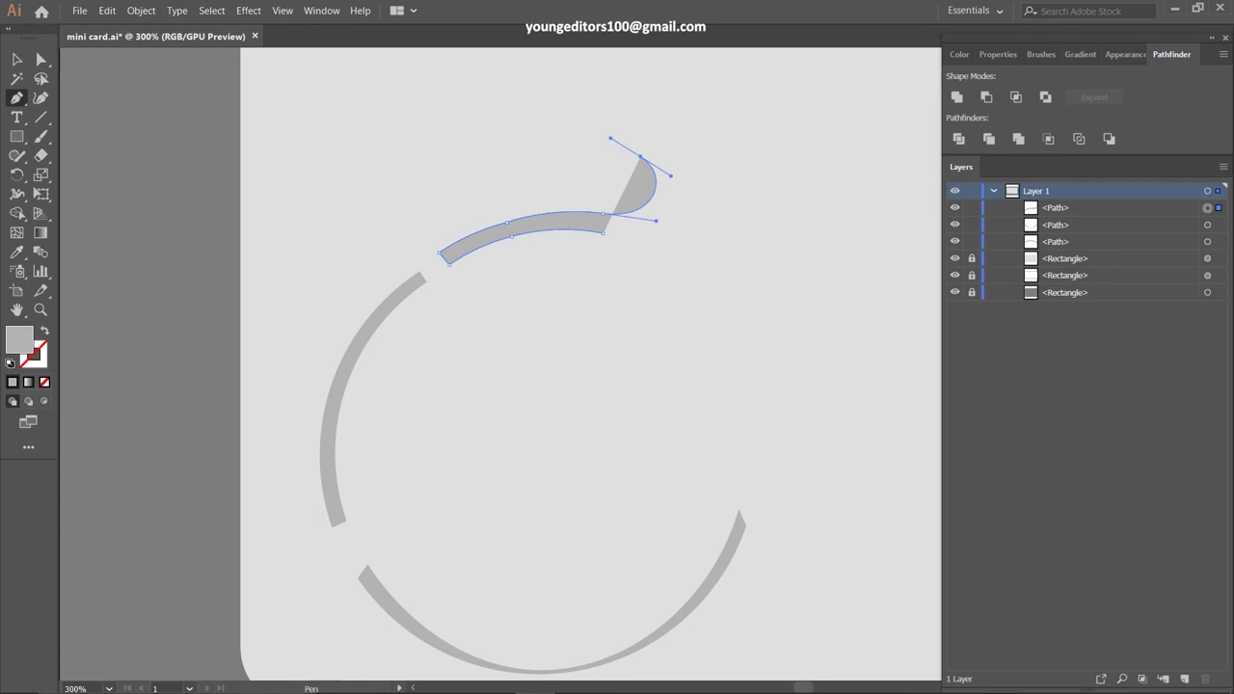
left_click_drag(666, 206, 681, 180)
left_click(41, 59)
left_click(440, 253)
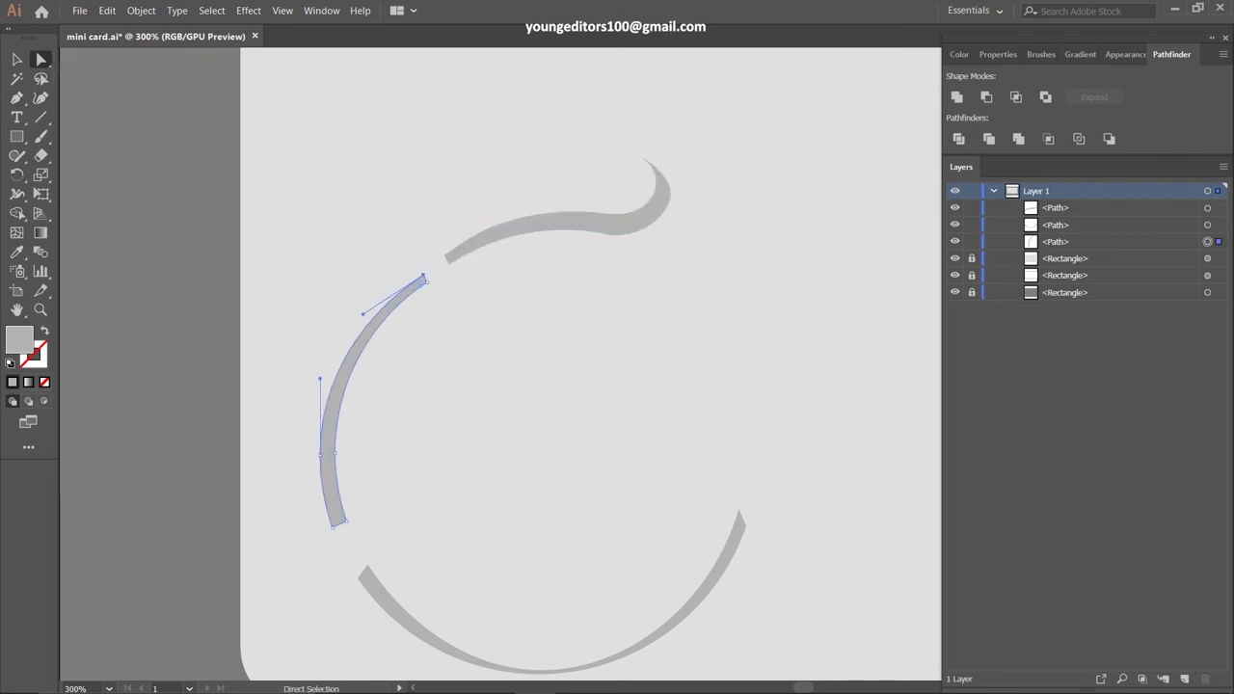
mouse_move(579, 386)
left_mouse_down()
mouse_move(460, 289)
mouse_move(473, 371)
left_mouse_up()
Pen-draw a leaf-shaped petal and a V-shaped teardrop petal inside the ring
key("p")
left_click_drag(386, 335, 407, 325)
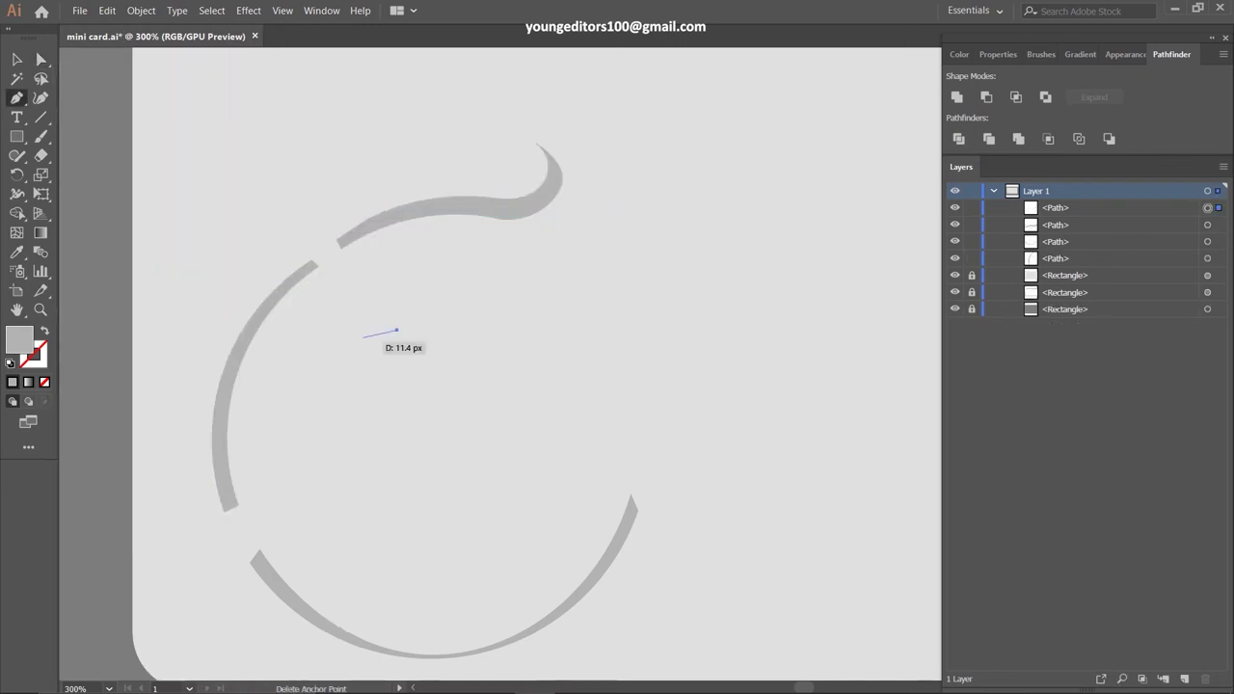
left_click_drag(336, 357, 298, 359)
left_click_drag(305, 423, 336, 437)
left_click_drag(396, 333, 405, 324)
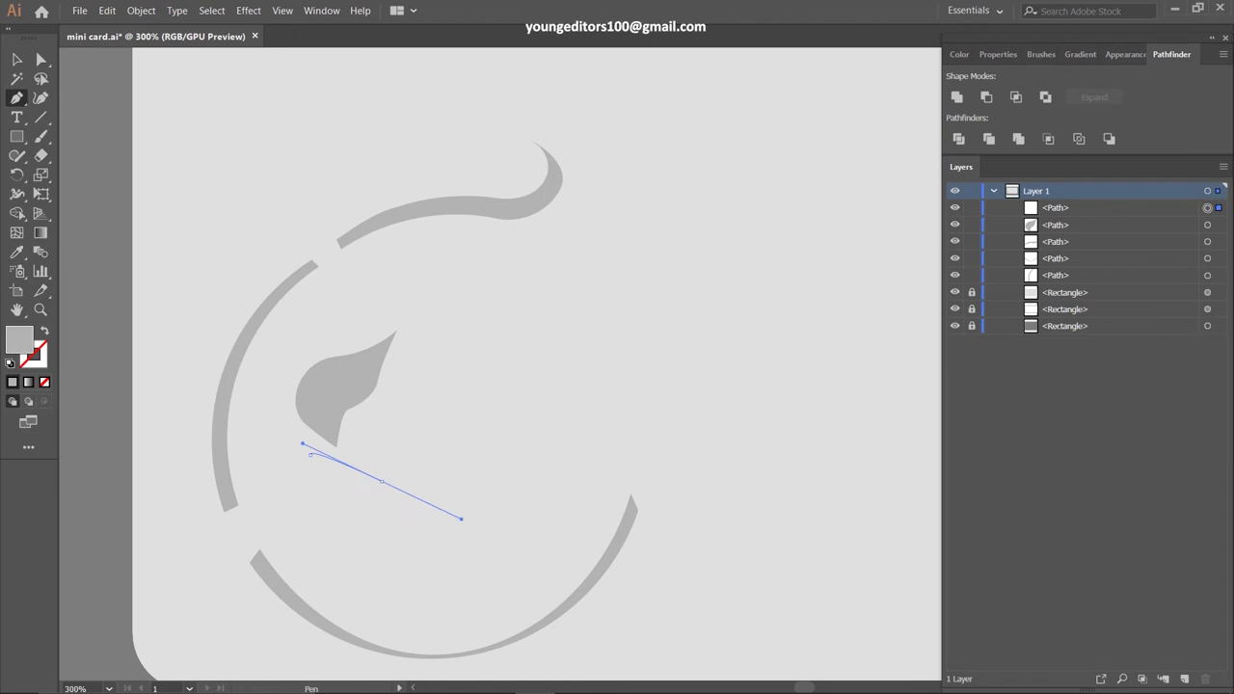
left_click_drag(535, 487, 528, 494)
left_click_drag(431, 563, 405, 532)
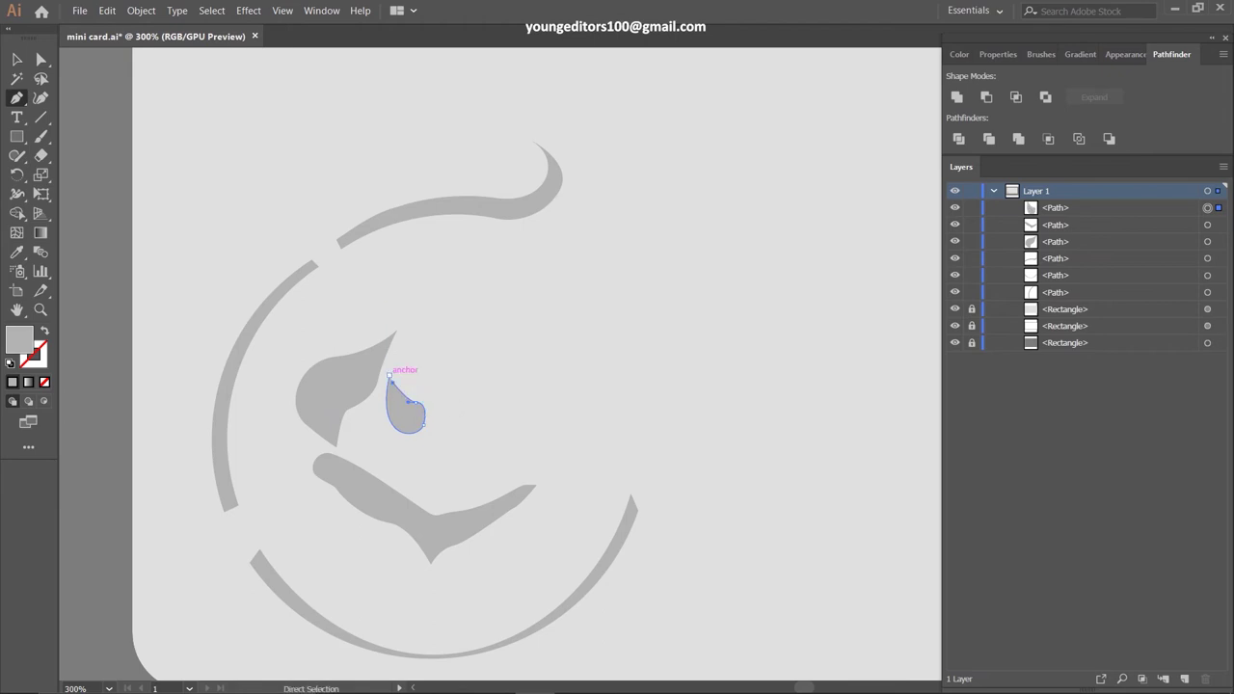
left_click(386, 433)
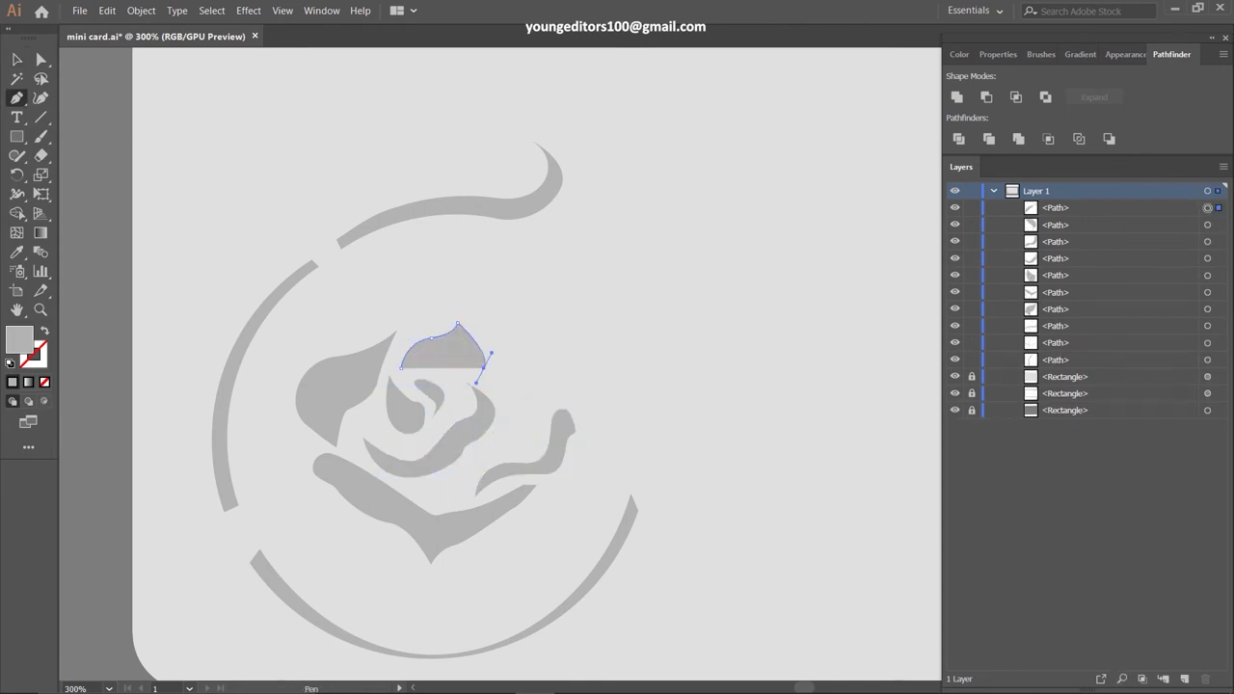
left_click(400, 367)
Draw a wavy filled petal and a thin crescent petal for the rose
left_click(480, 322)
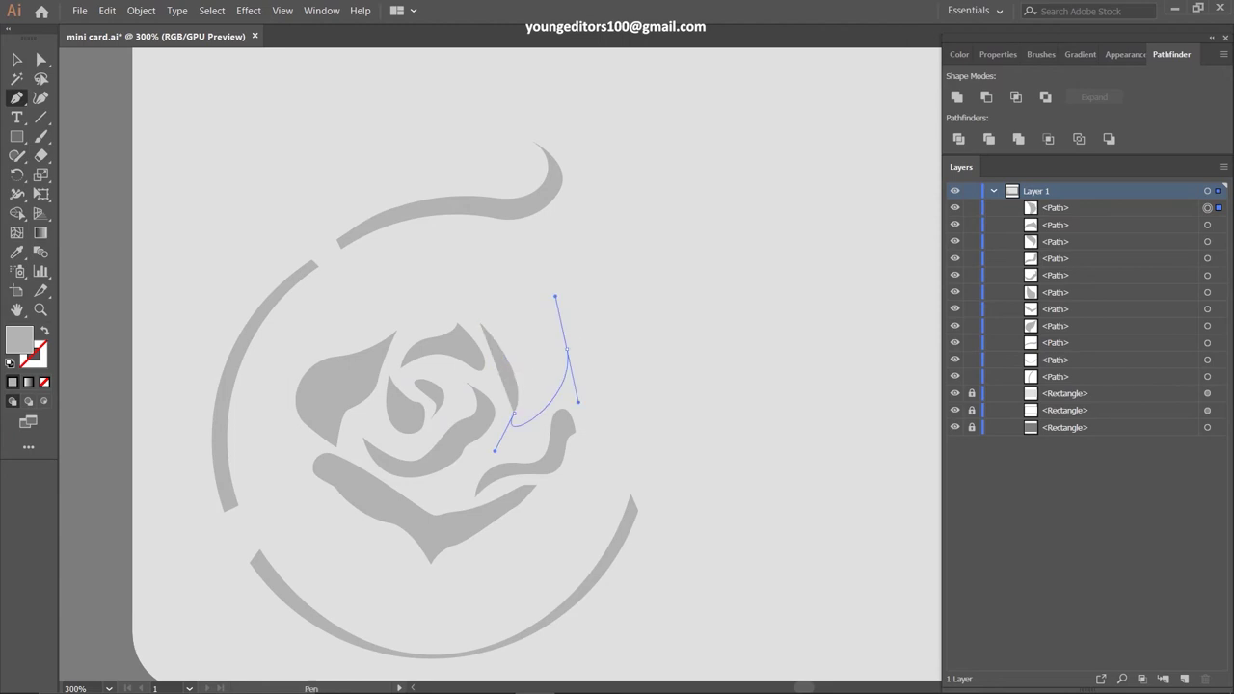
left_click(567, 350)
left_click_drag(573, 409, 593, 373)
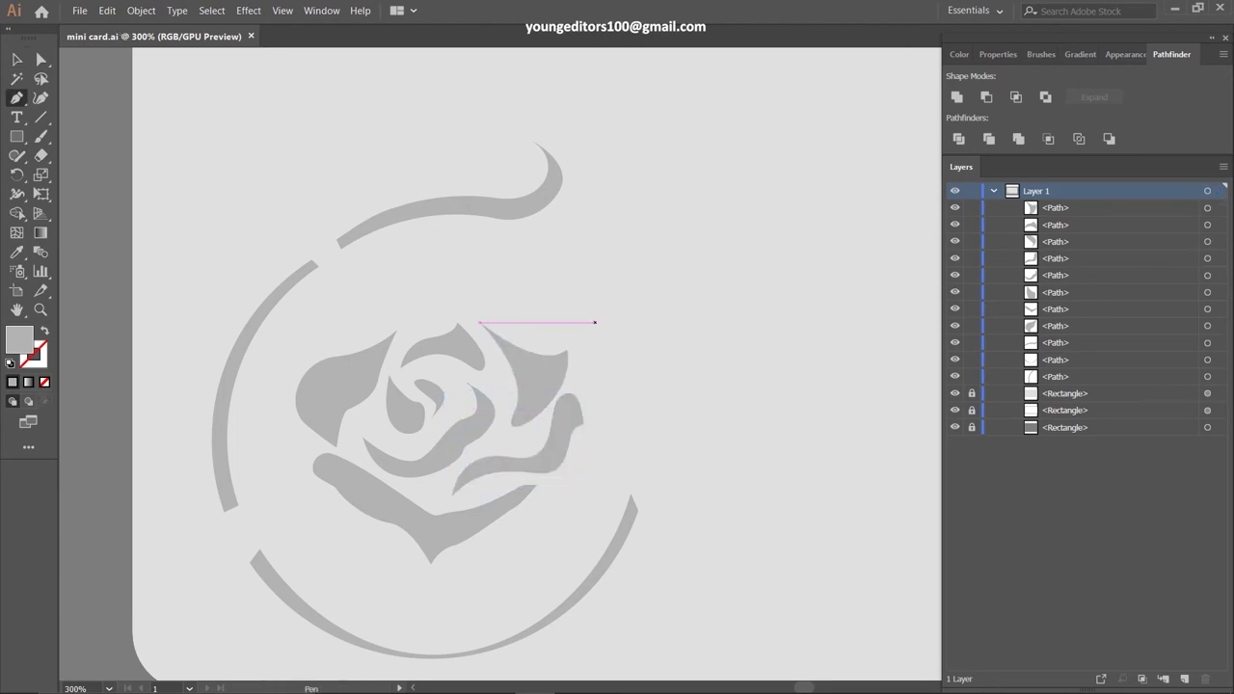
left_click(619, 287)
left_click(709, 564)
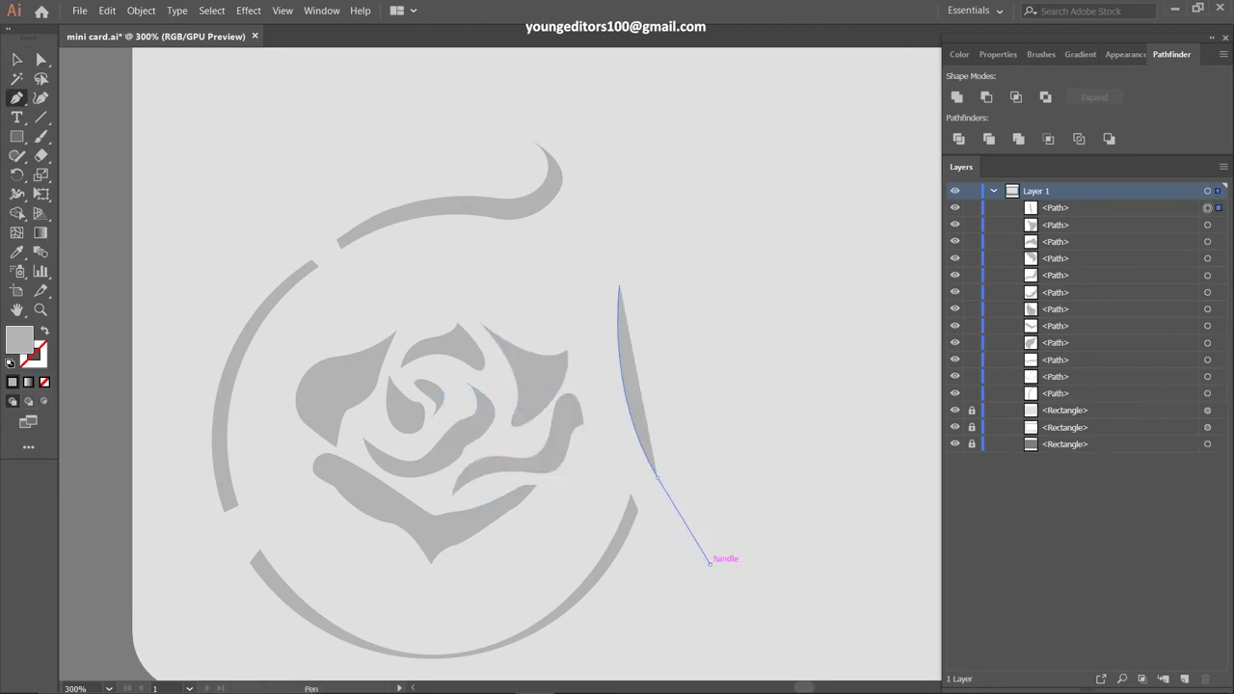
left_click(678, 427)
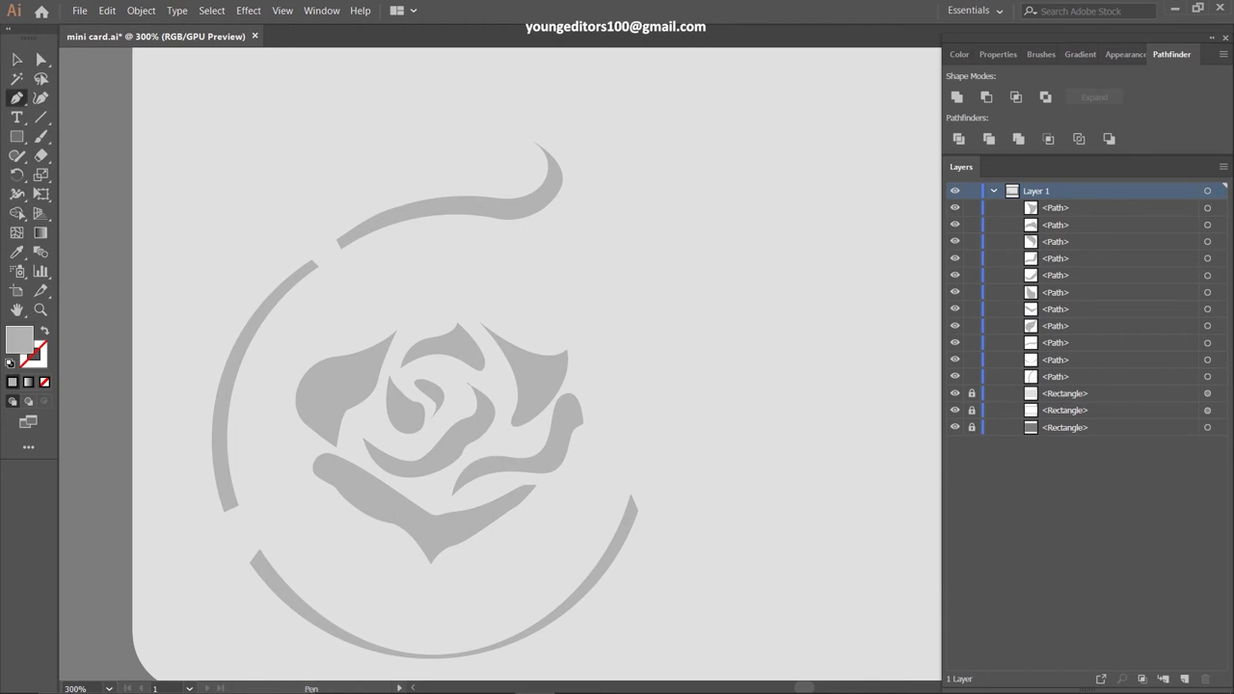
left_click(598, 297)
Close the curved petal and begin a thorny branch with a curved lobe
left_click_drag(759, 493, 654, 433)
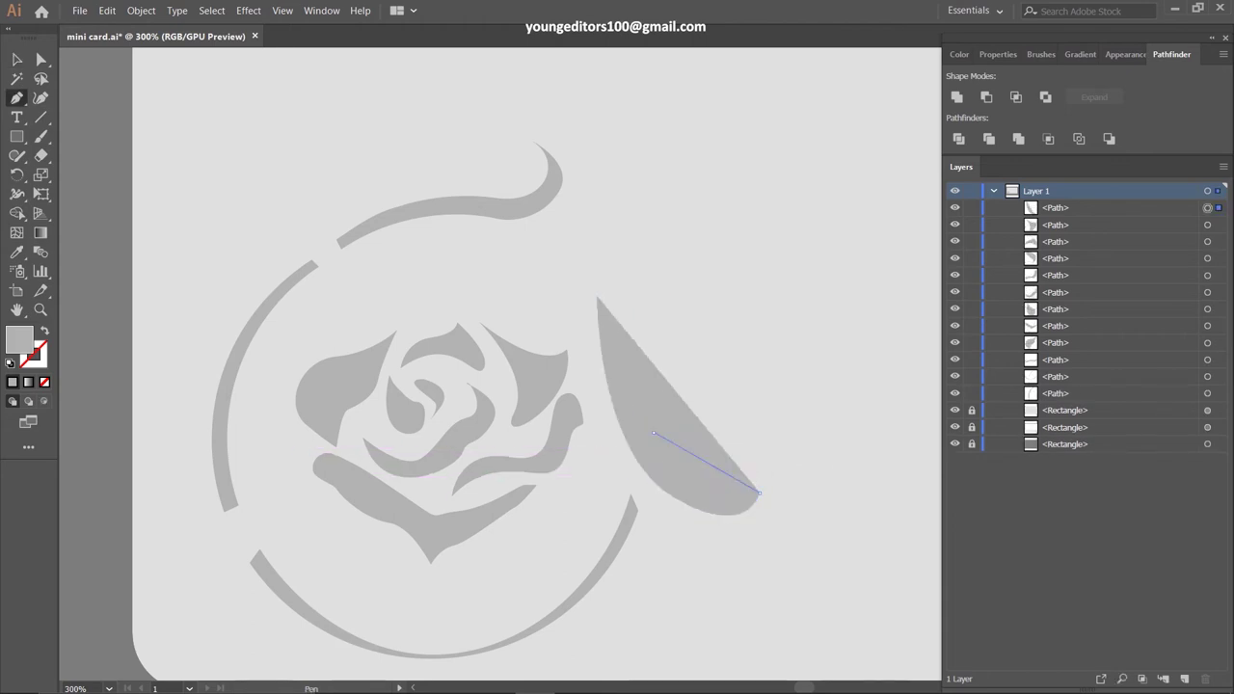
left_click(595, 297)
left_click(520, 243)
left_click_drag(826, 381, 936, 537)
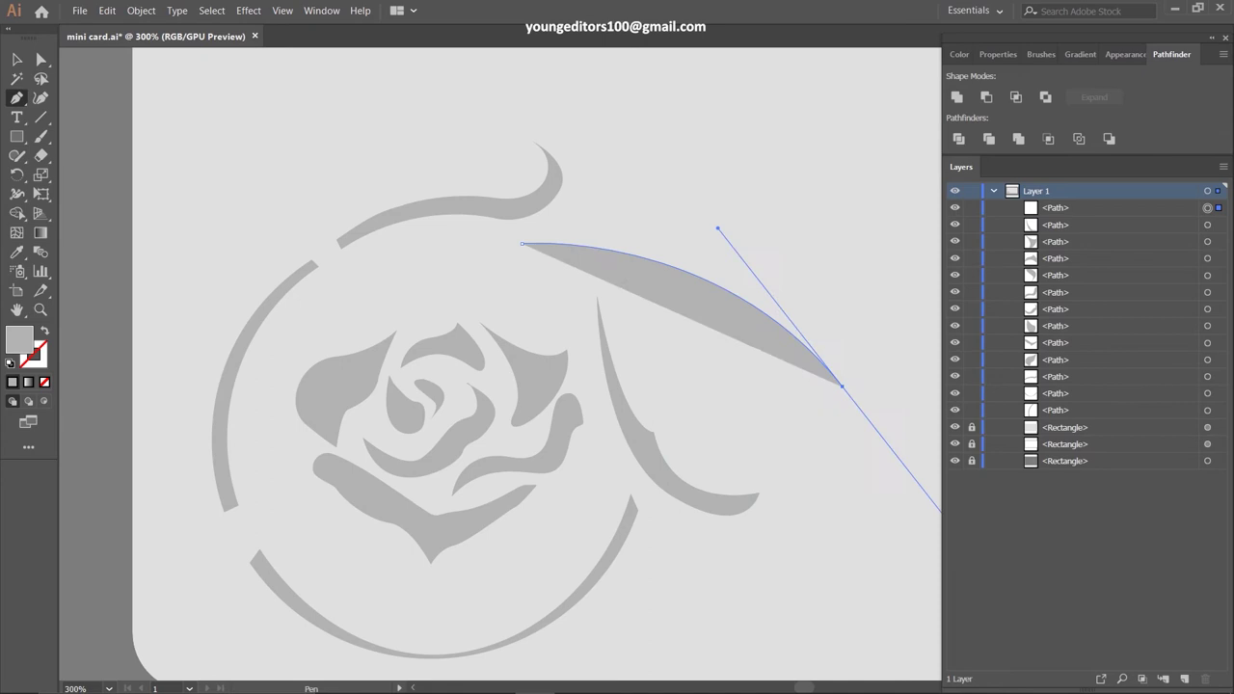
left_click_drag(635, 590, 688, 500)
left_click_drag(760, 441, 750, 490)
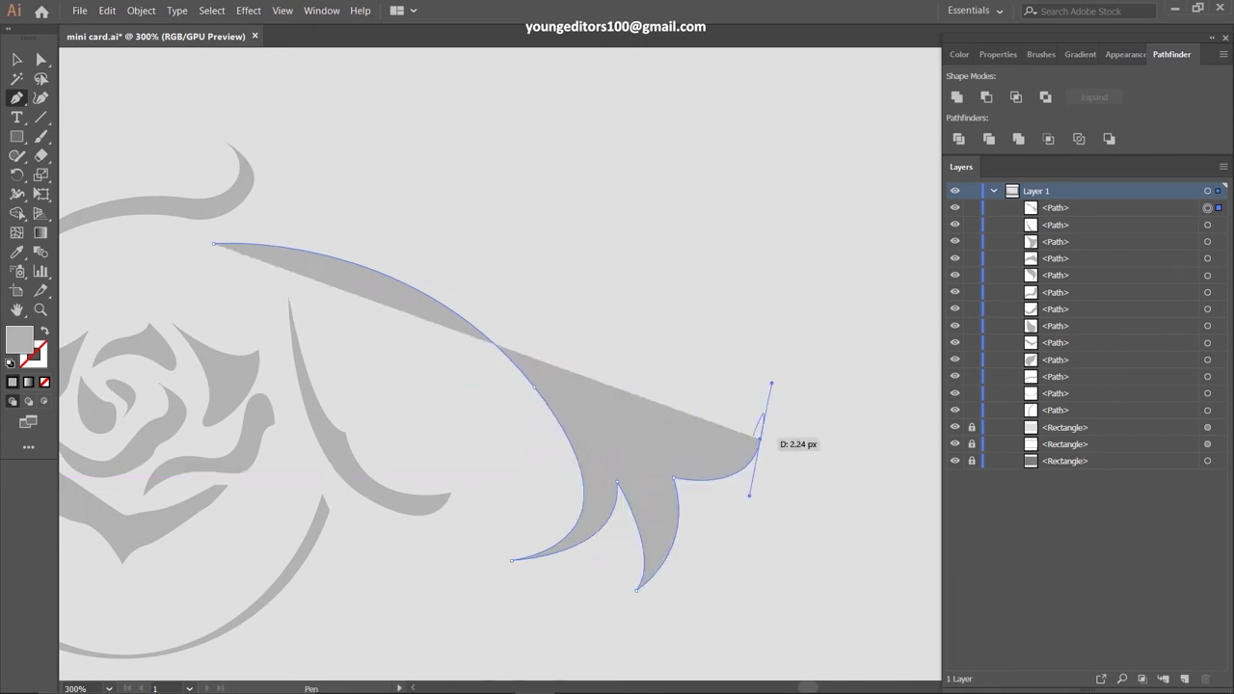
left_click(704, 446)
Extend the branch to its top-left tip and refine its curves
left_click_drag(381, 251, 439, 254)
left_click_drag(440, 192, 454, 228)
left_click_drag(243, 223, 198, 221)
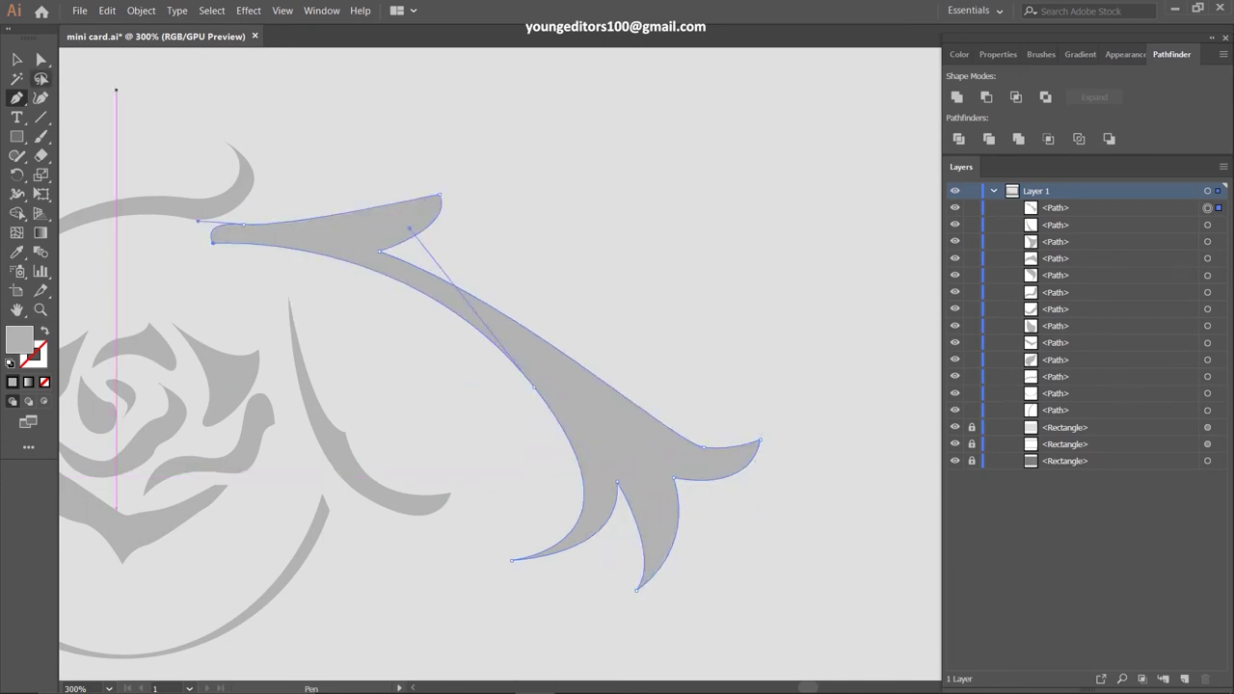
scroll(482, 385, "left", 3)
left_click_drag(750, 375, 807, 443)
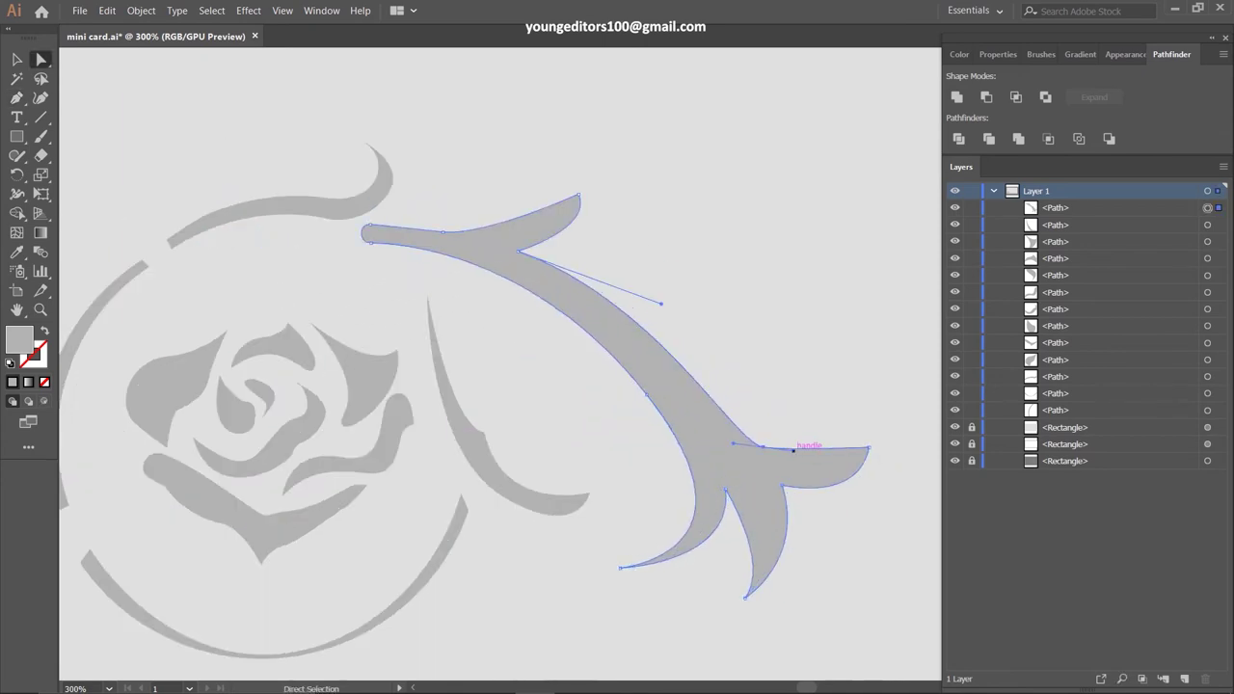
key("ctrl+shift+a")
scroll(501, 386, "left", 2)
Alt-drag a small copy of the rose beside the ornament
left_click(16, 59)
left_click(241, 396)
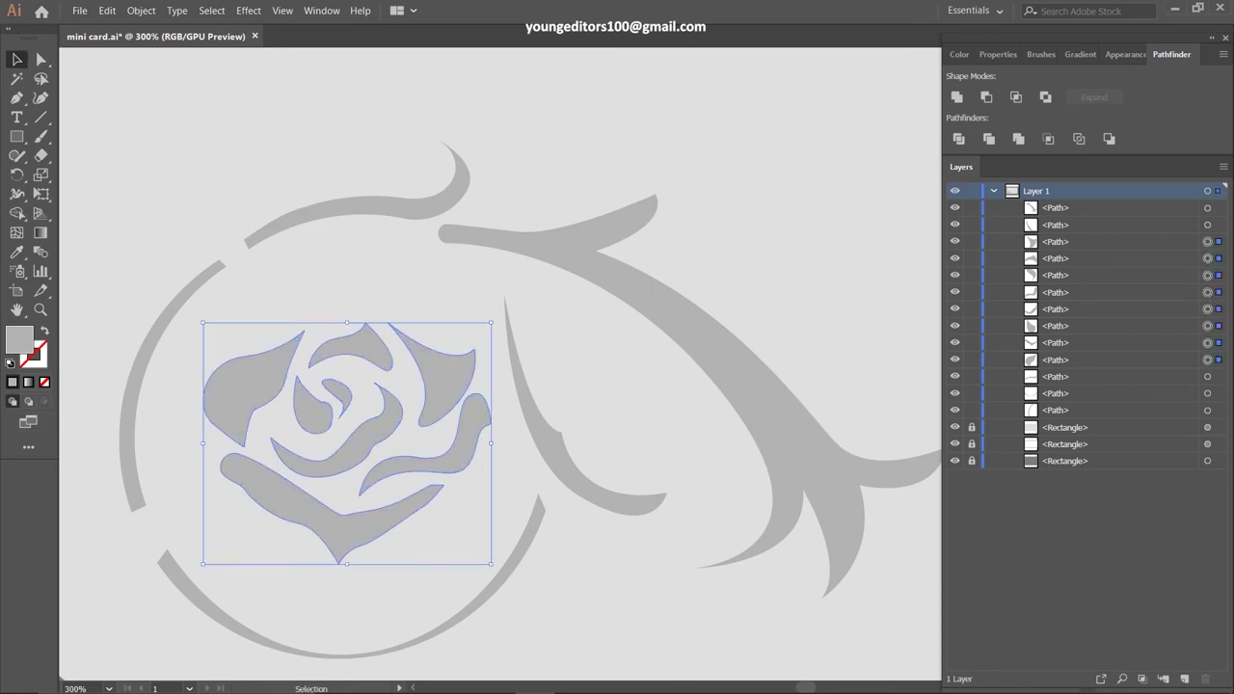
mouse_move(496, 337)
left_mouse_down()
mouse_move(613, 395)
mouse_move(618, 421)
left_mouse_up()
key("ctrl+shift+a")
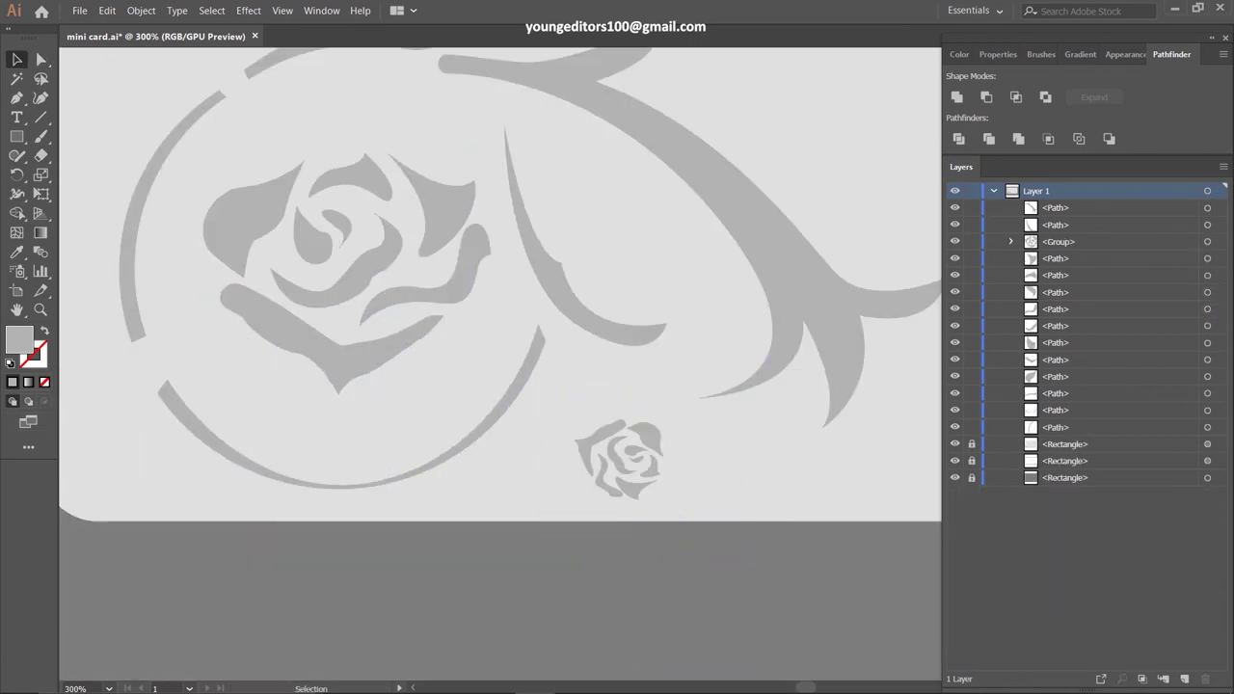
Pen-draw a small thorn and a leaf near the card's bottom
left_click(402, 503)
left_click(520, 430)
left_click(494, 504)
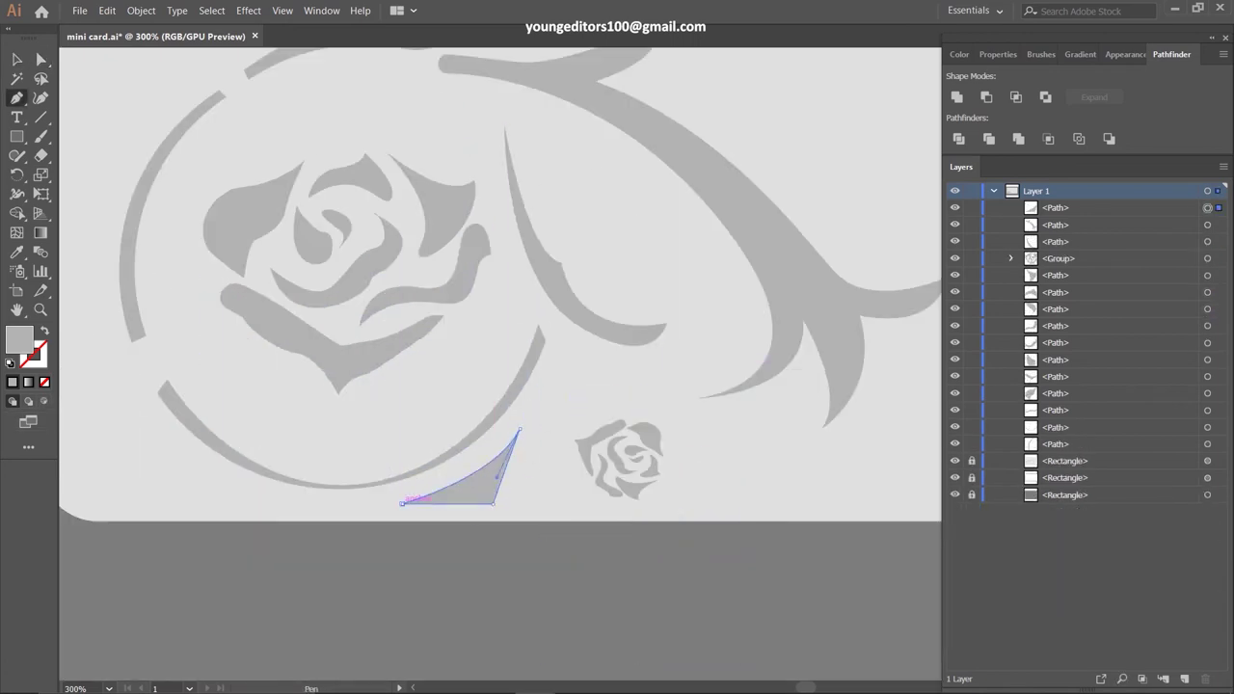
key("ctrl+shift+a")
scroll(92, 188, "right", 3)
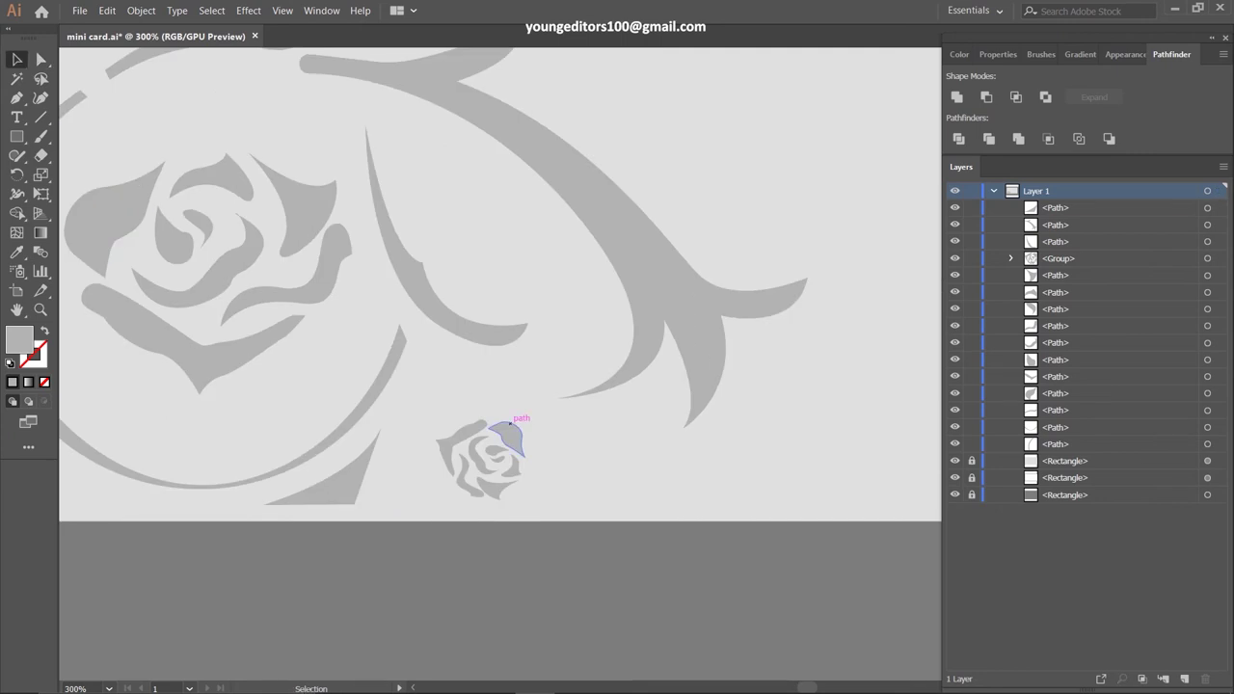
key("p")
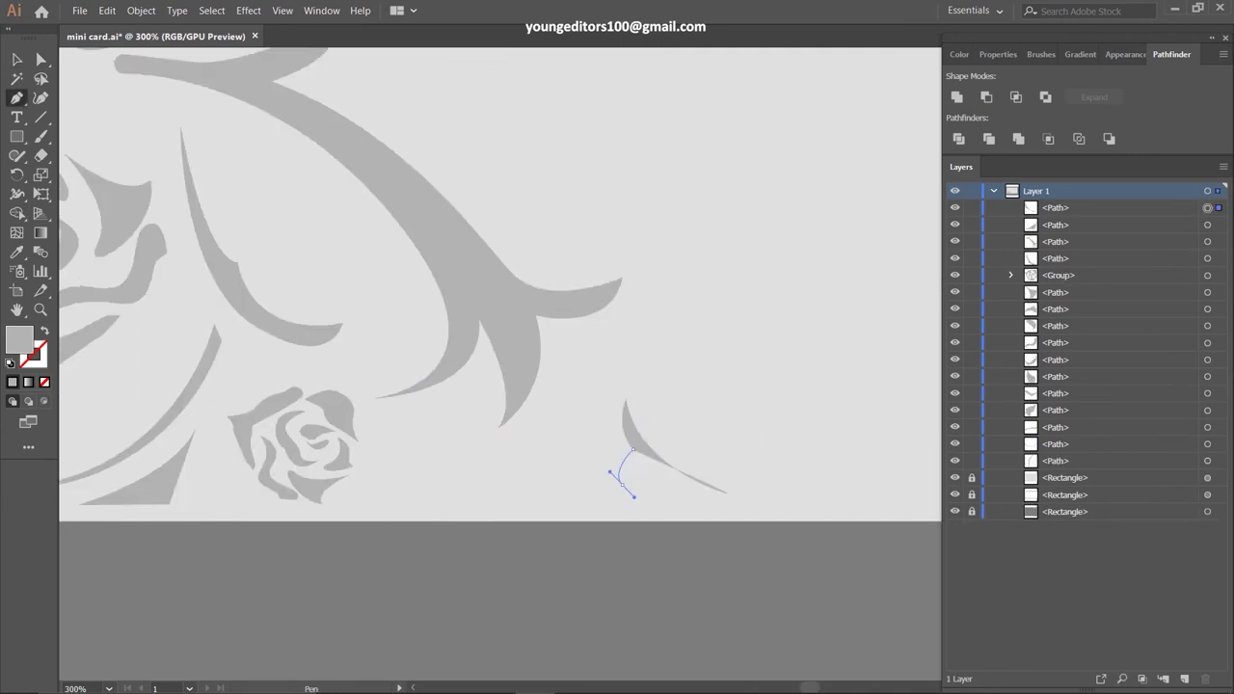
left_click_drag(611, 503, 725, 503)
Add a ruler guide along the card's bottom edge and draw a curl shape there
key("ctrl+r")
left_click_drag(375, 51, 375, 503)
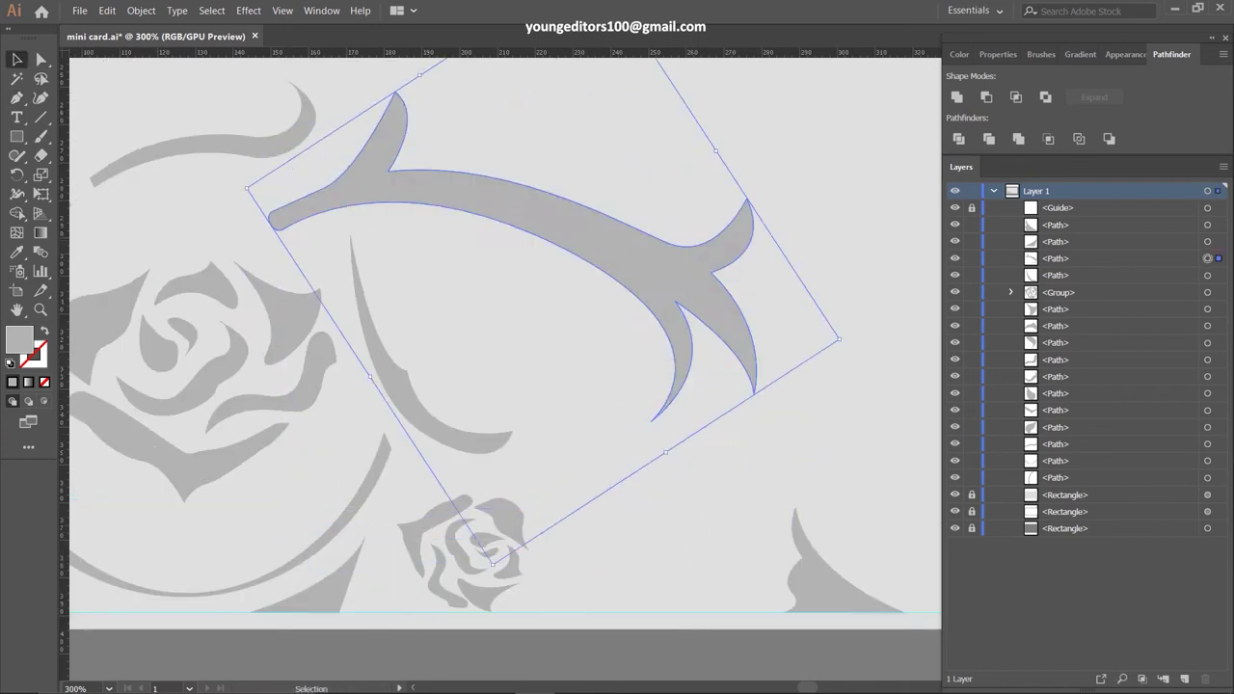
left_click(420, 536)
left_click_drag(457, 620, 647, 606)
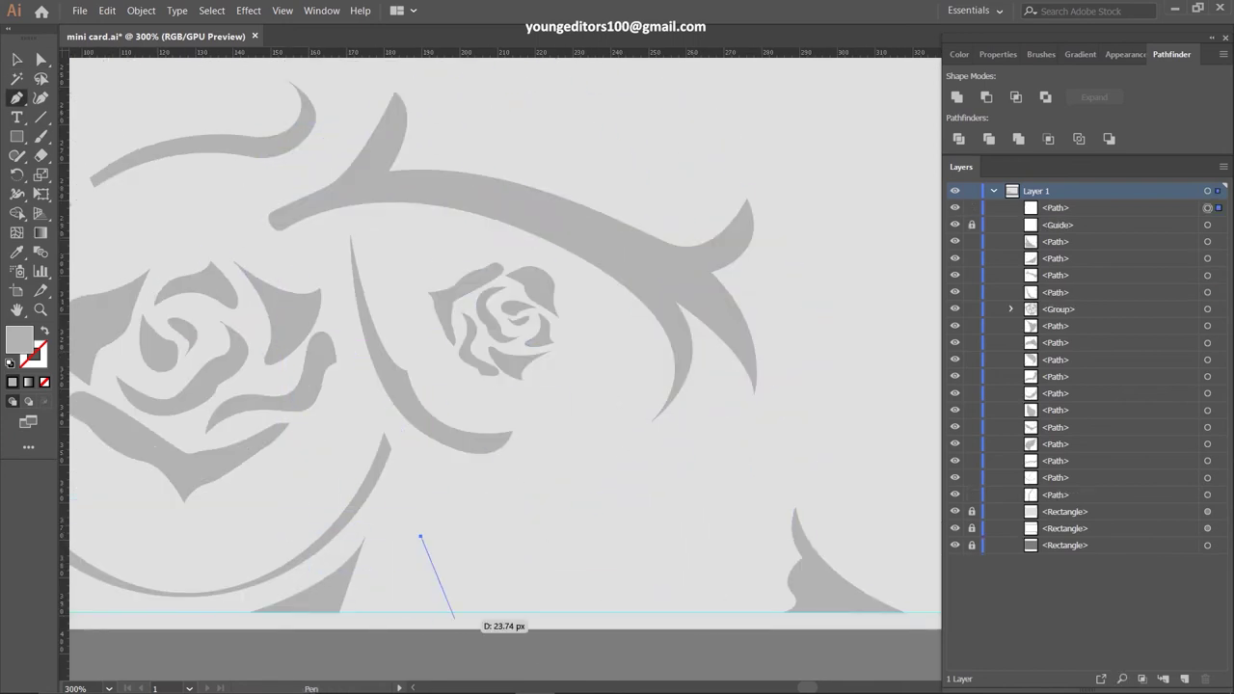
left_click_drag(578, 559, 618, 617)
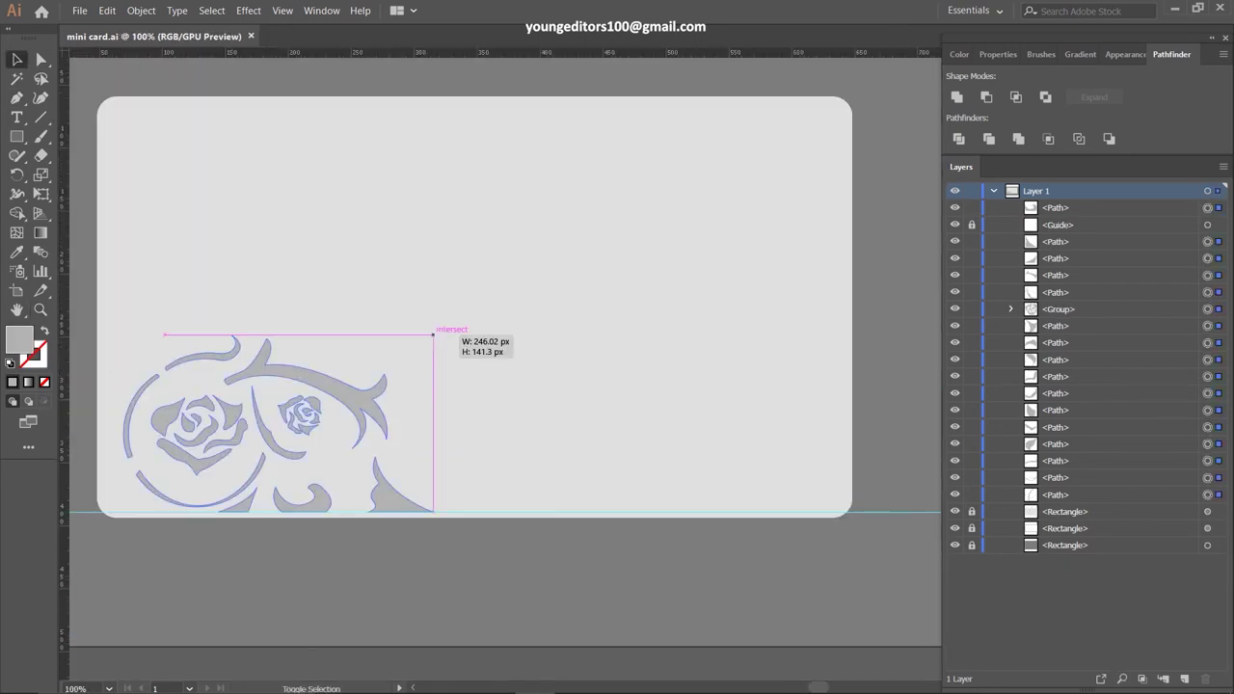
Scale and group the rose ornament, placing copies beside it and higher on the card
left_click_drag(441, 336, 290, 418)
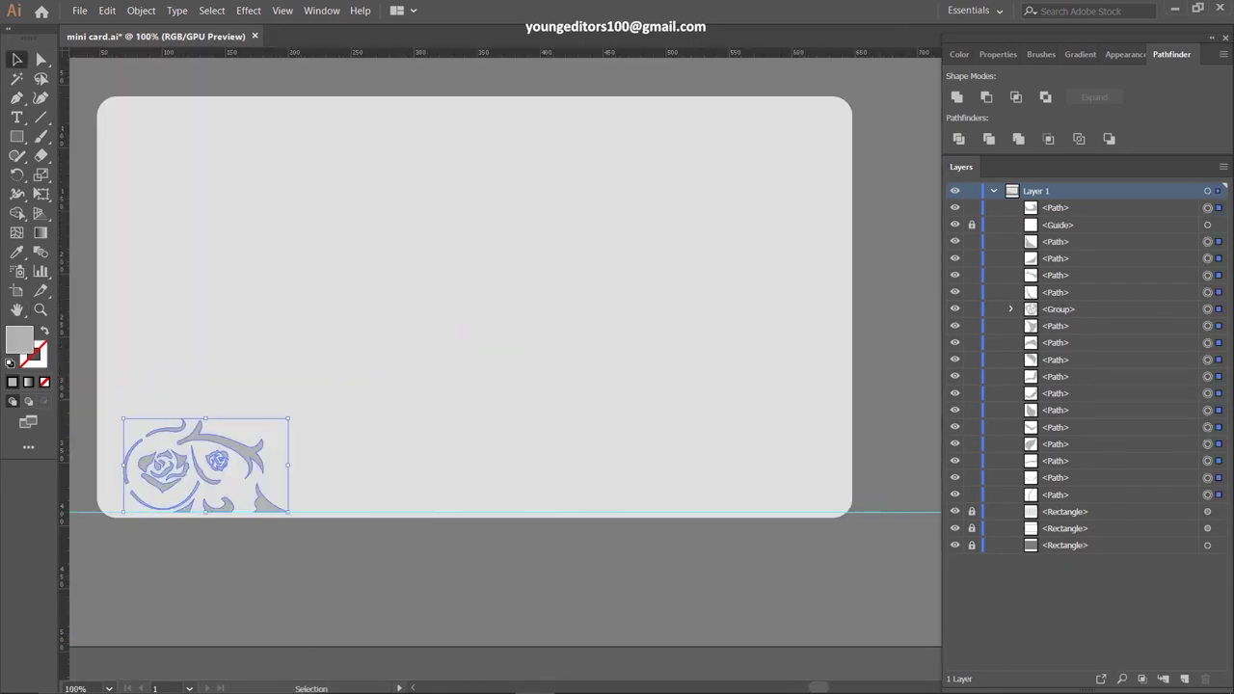
left_click_drag(174, 463, 320, 462)
left_click(140, 10)
left_click(165, 61)
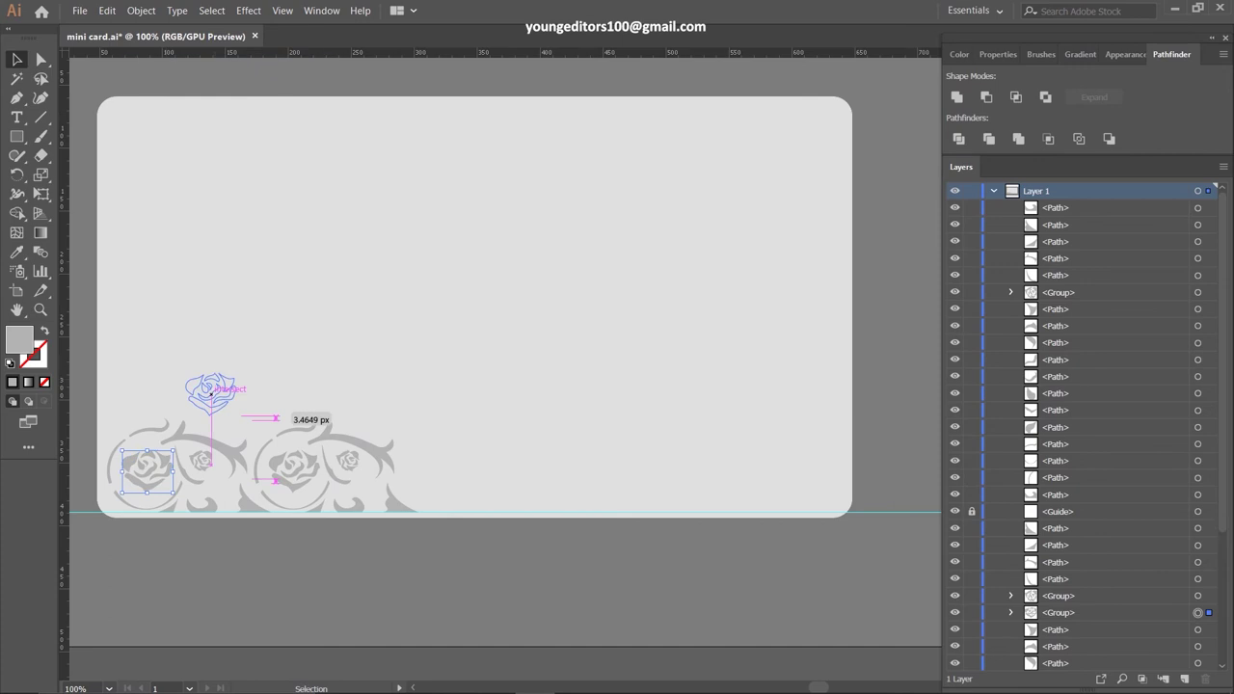
left_click_drag(179, 463, 243, 212)
left_click_drag(349, 461, 430, 265)
key("ctrl+shift+a")
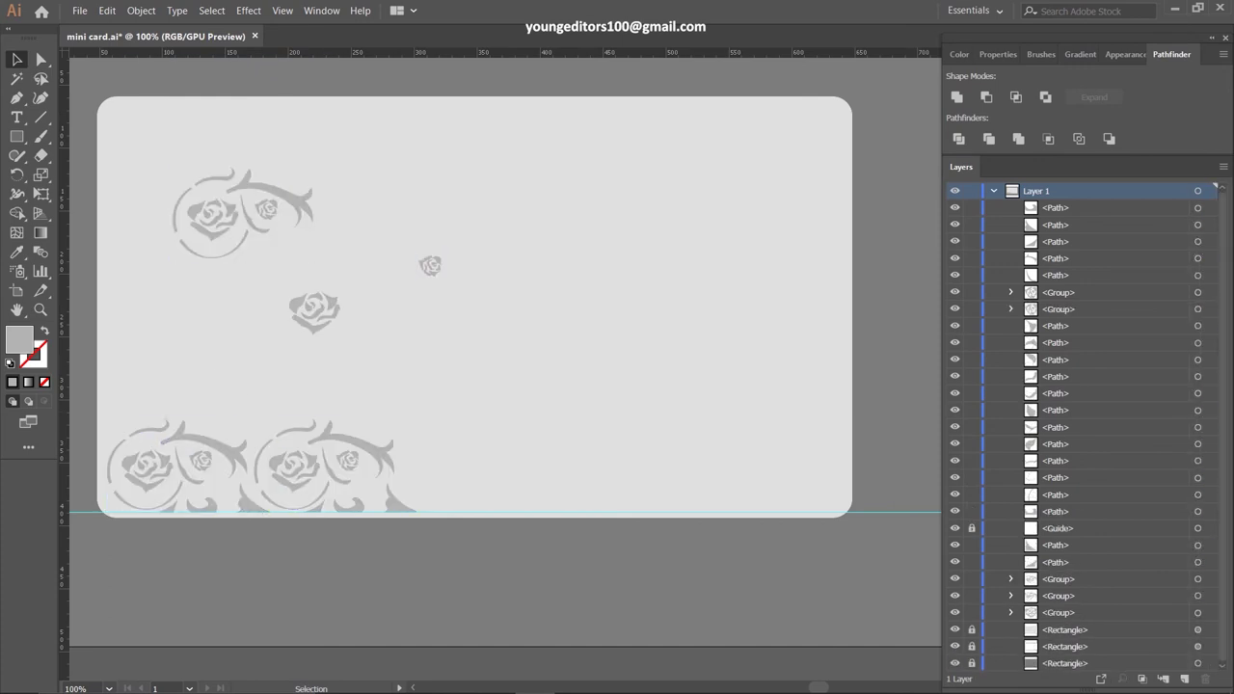
Duplicate the rose ornament to the right to extend the border
left_click(195, 407)
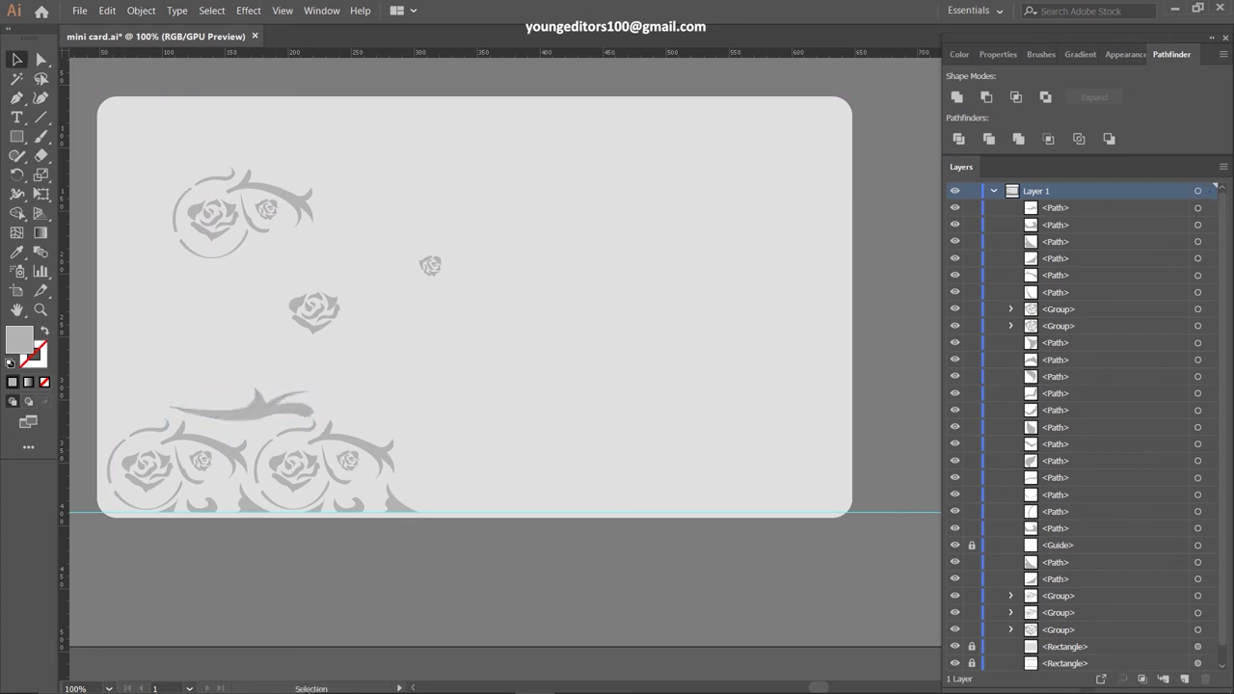
key("v")
mouse_move(259, 416)
left_mouse_down()
mouse_move(567, 417)
mouse_move(106, 424)
left_mouse_up()
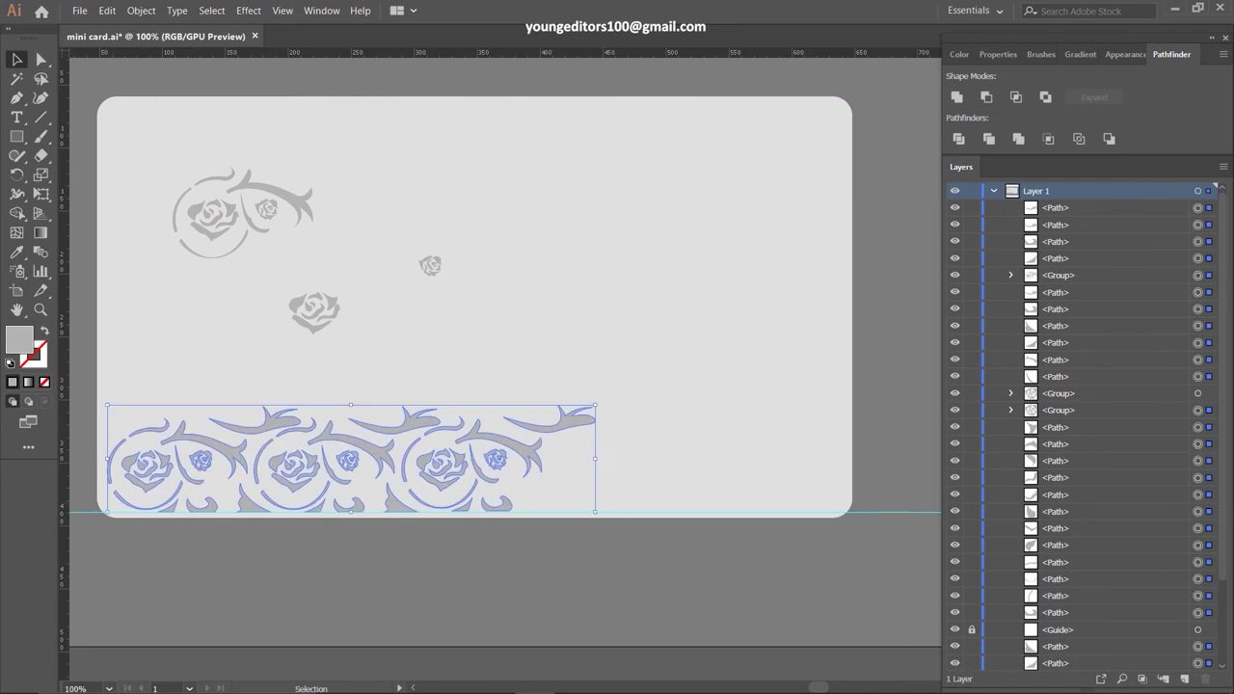
left_click_drag(404, 453, 868, 434)
left_click(253, 497)
left_click(101, 502)
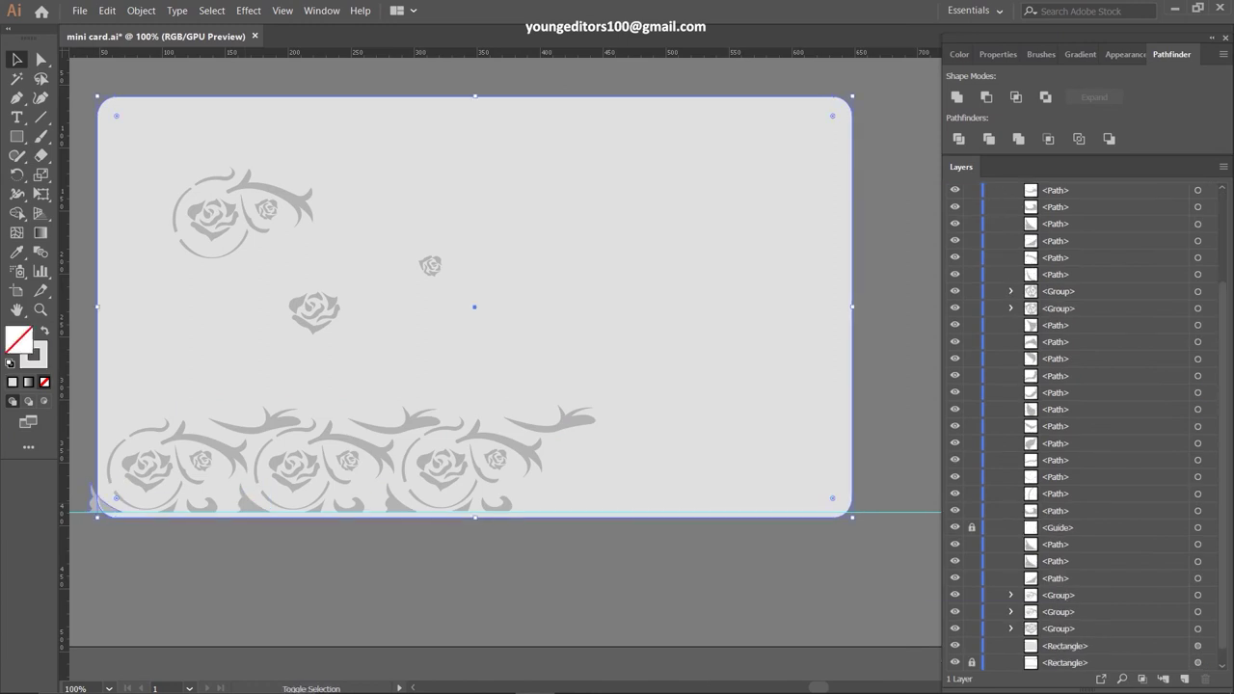
Paste a no-fill copy of the card background in front
key("a")
left_click(104, 501)
key("v")
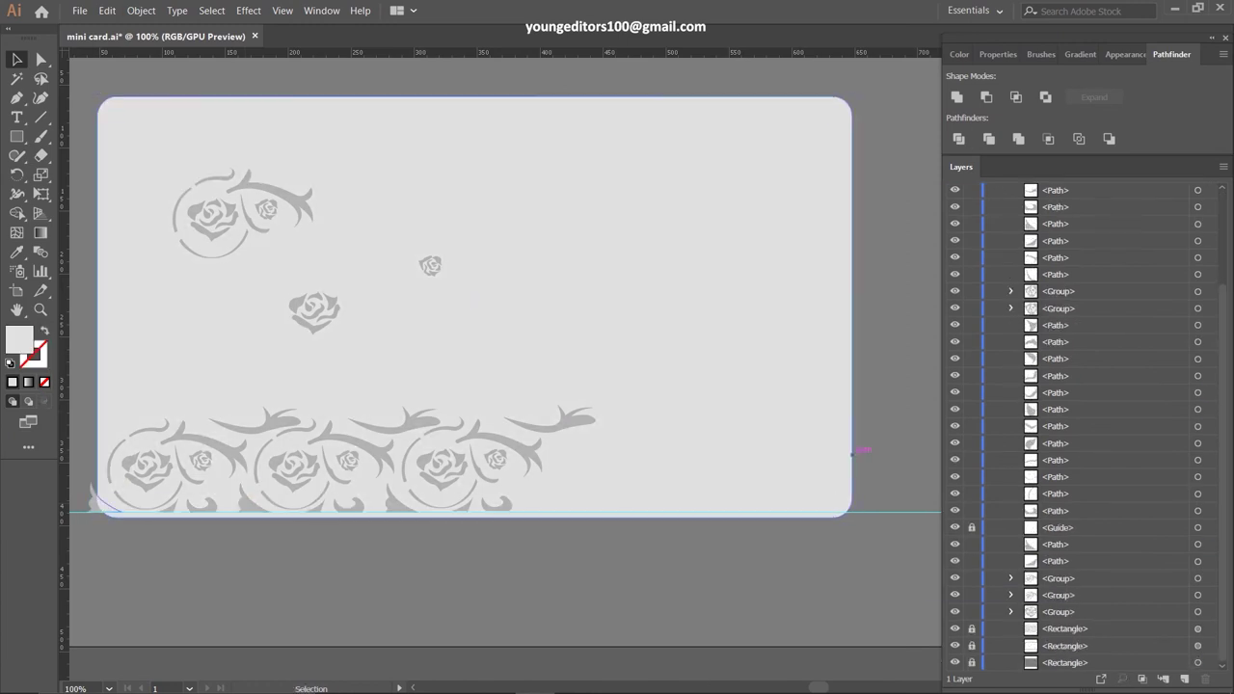
key("ctrl+c")
key("ctrl+f")
key("slash")
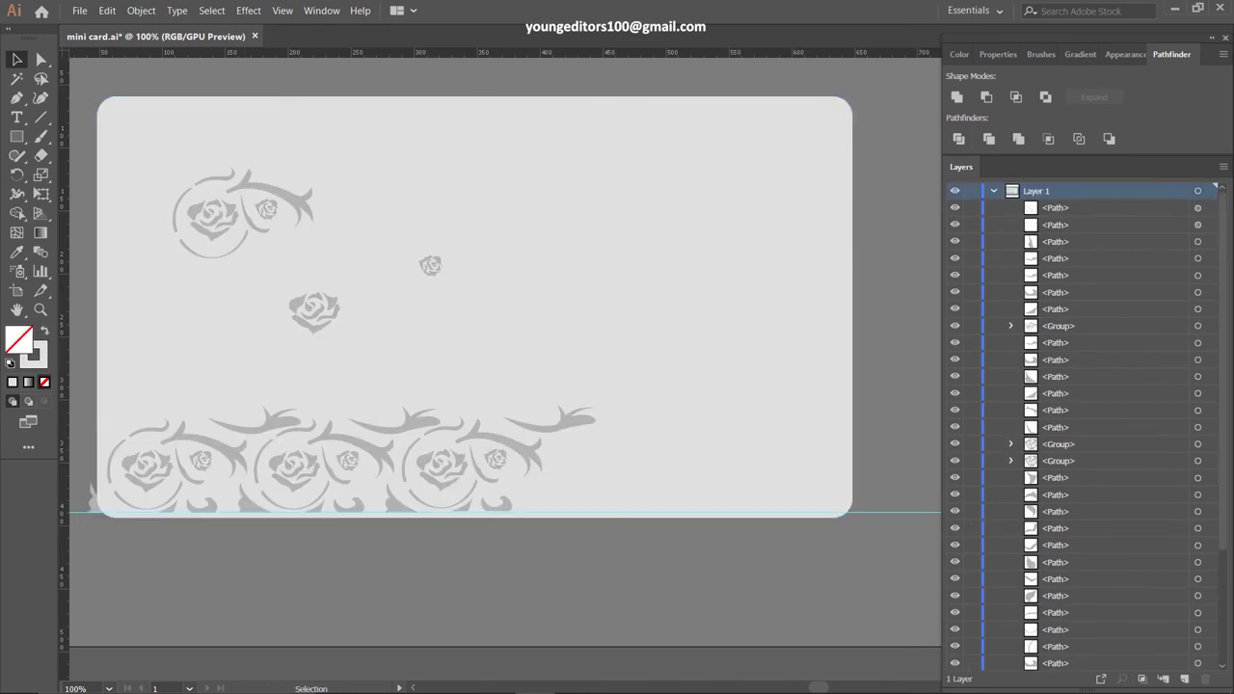
left_click(91, 493)
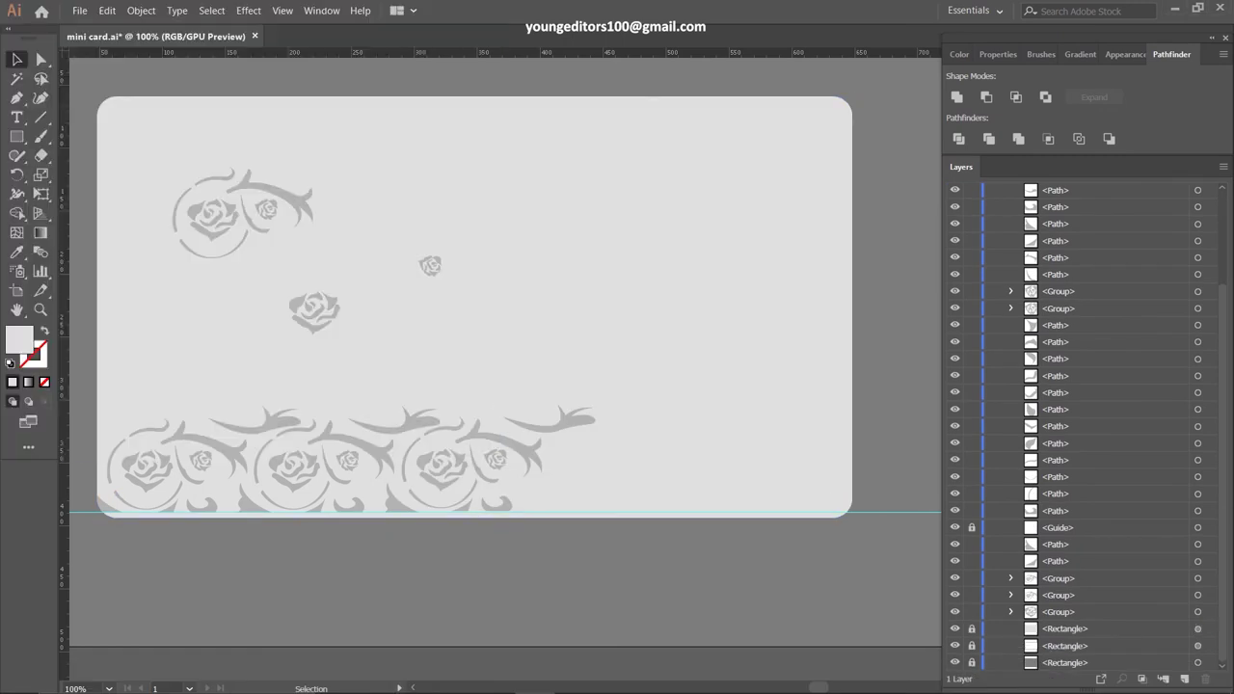
Duplicate the border to the right edge and clip it to the card shape
left_click_drag(367, 454, 665, 453)
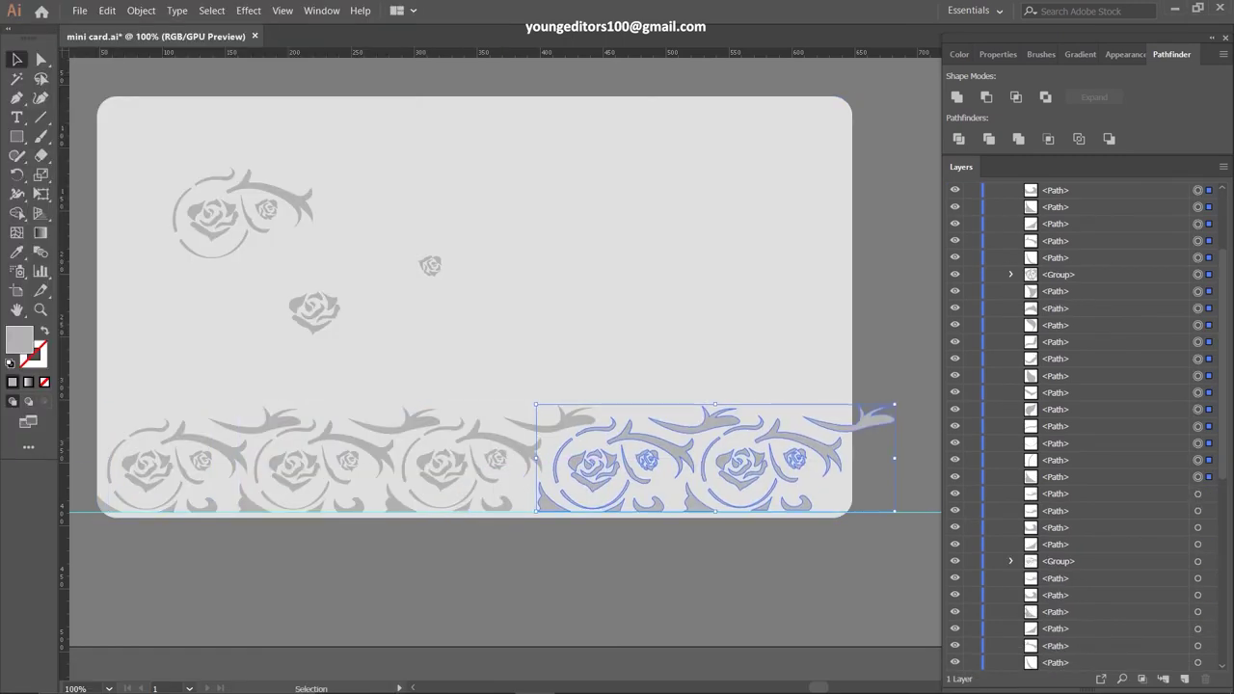
key("ctrl+shift+a")
left_click(851, 389)
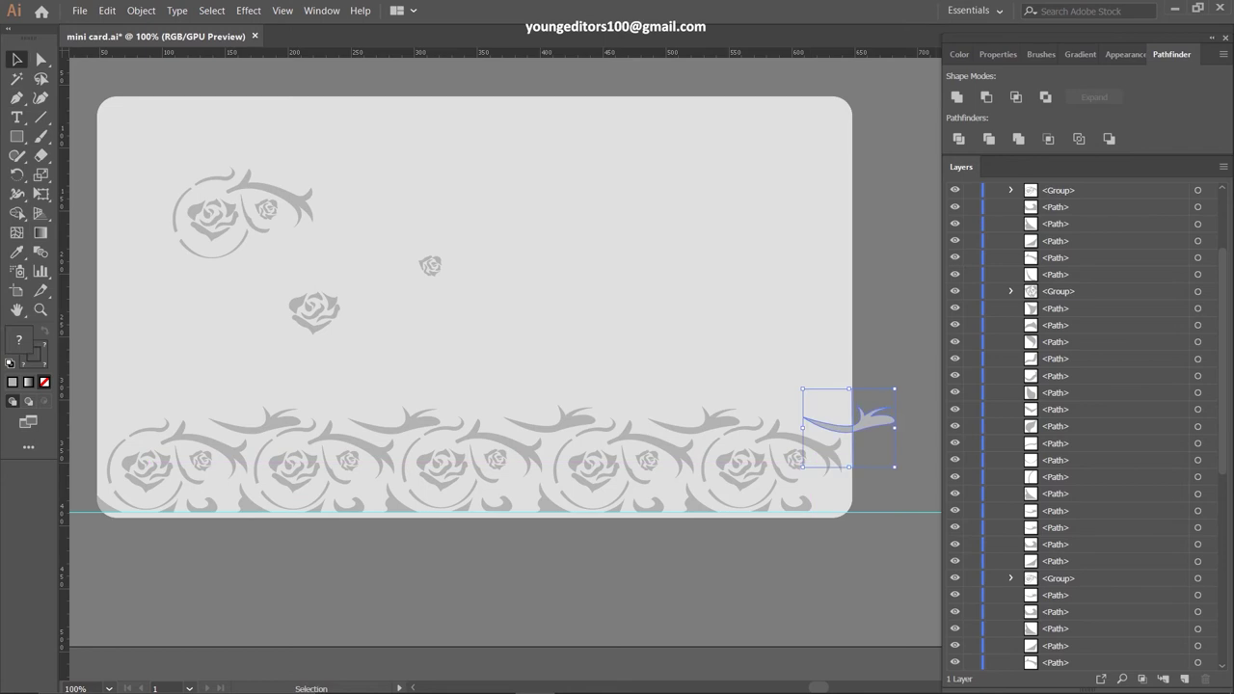
key("ctrl+plus")
key("ctrl+plus")
key("ctrl+plus")
key("ctrl+plus")
key("ctrl+plus")
key("ctrl+plus")
key("a")
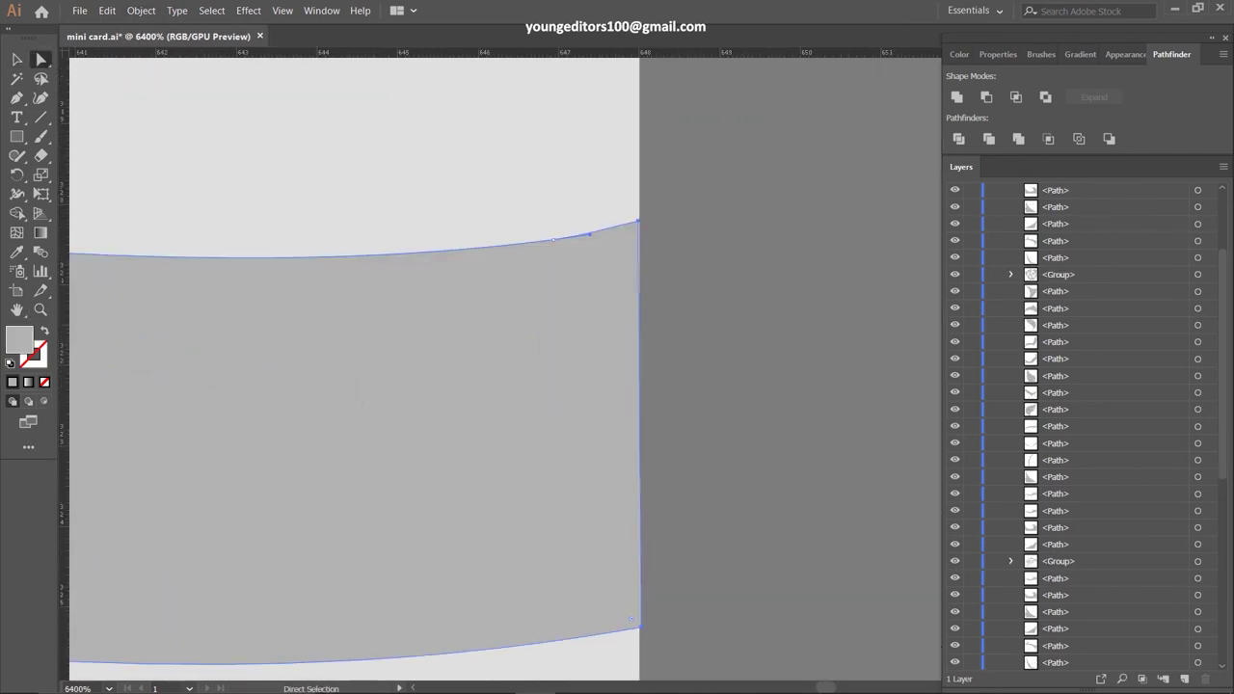
key("ctrl+shift+a")
key("ctrl+0")
key("ctrl+plus")
Reflect a vertically flipped copy of the bottom rose border and move it to the card's top
key("v")
left_click_drag(430, 311, 144, 251)
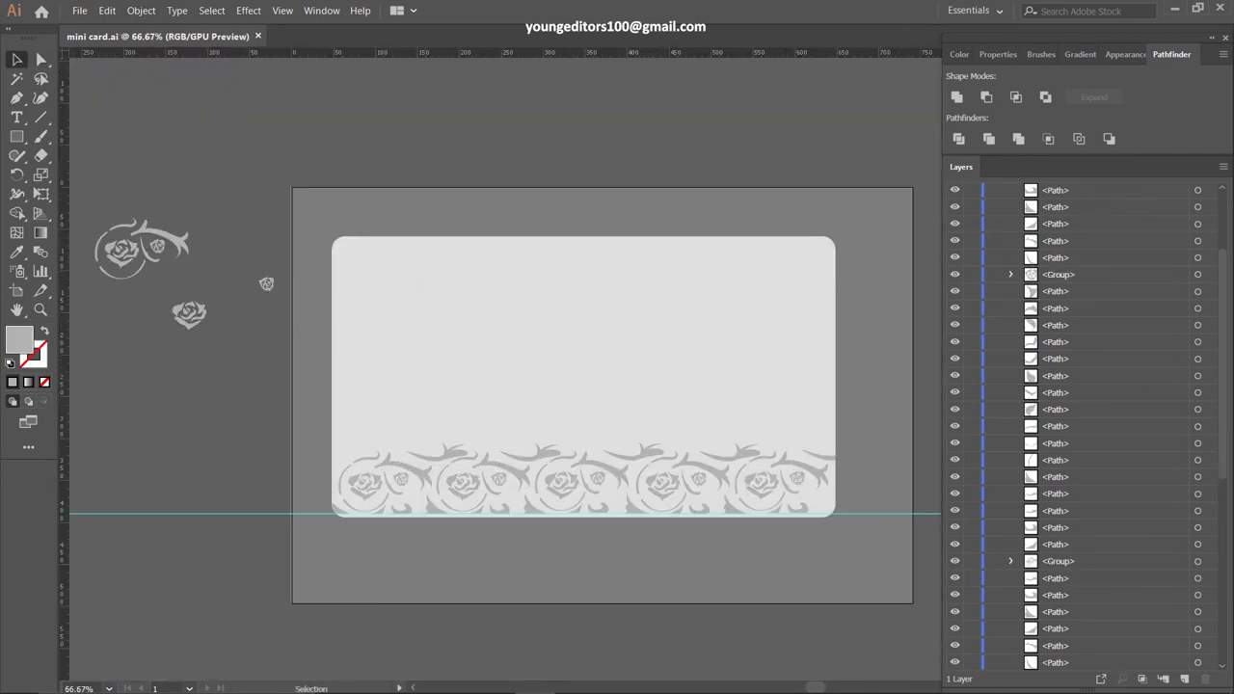
left_click(530, 473)
left_click(526, 445, "alt")
left_click(820, 447)
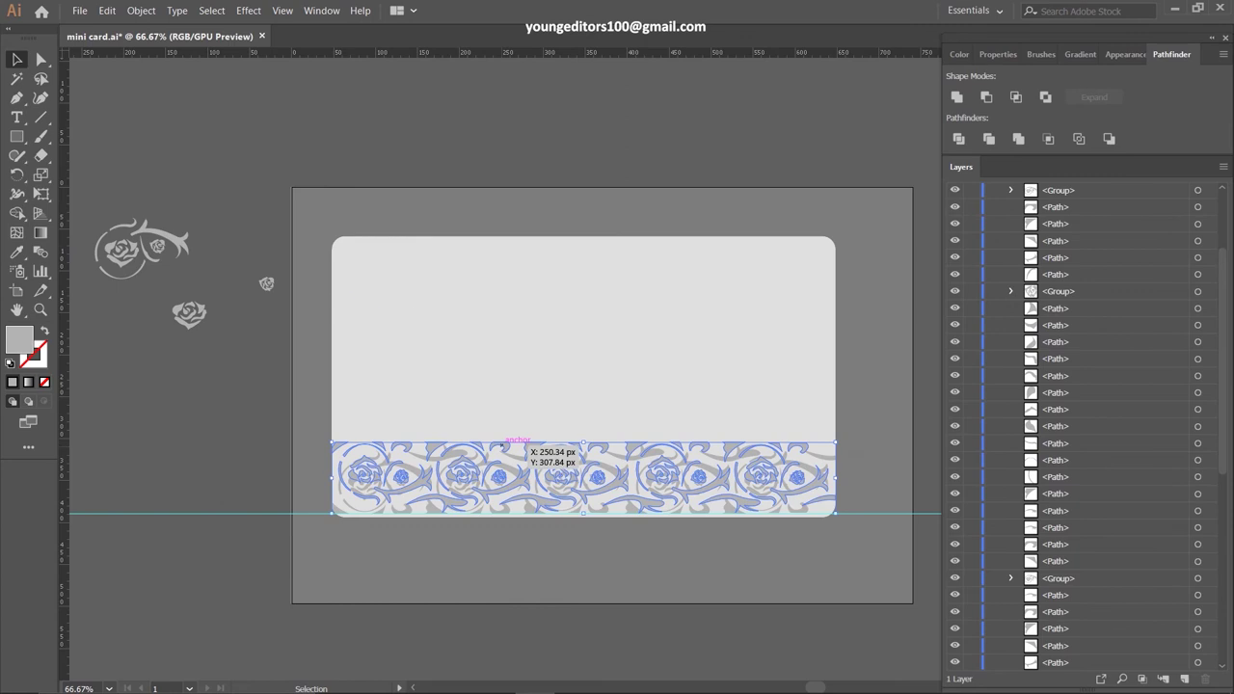
left_click_drag(527, 445, 526, 241)
key("ctrl+shift+a")
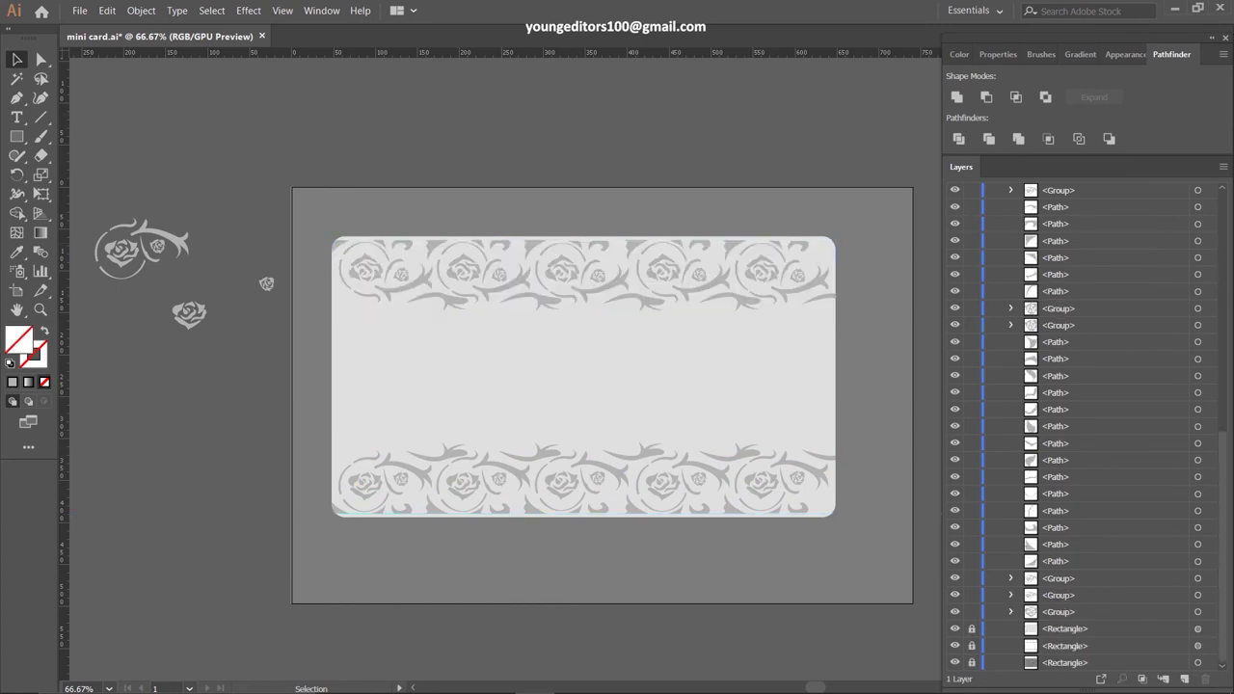
Nudge the bottom rose border into place along the lower edge and group its pieces
left_click(718, 253)
left_click(588, 482)
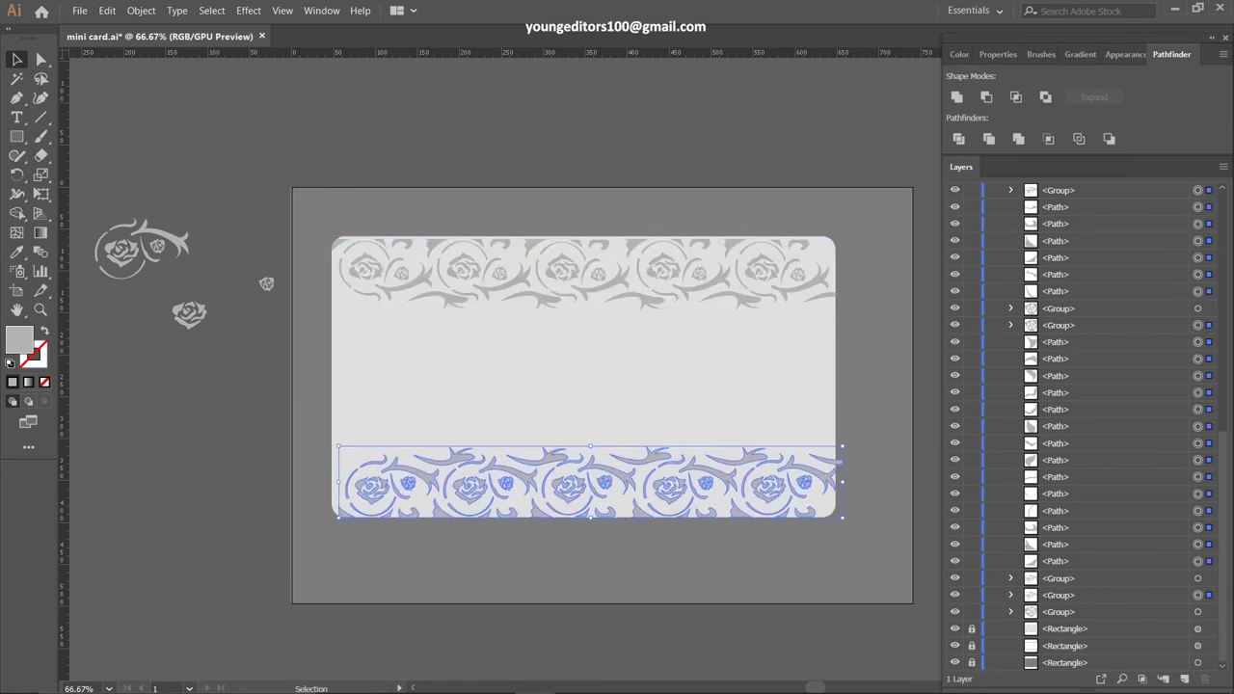
left_click_drag(588, 483, 577, 482)
key("ctrl+shift+a")
key("p")
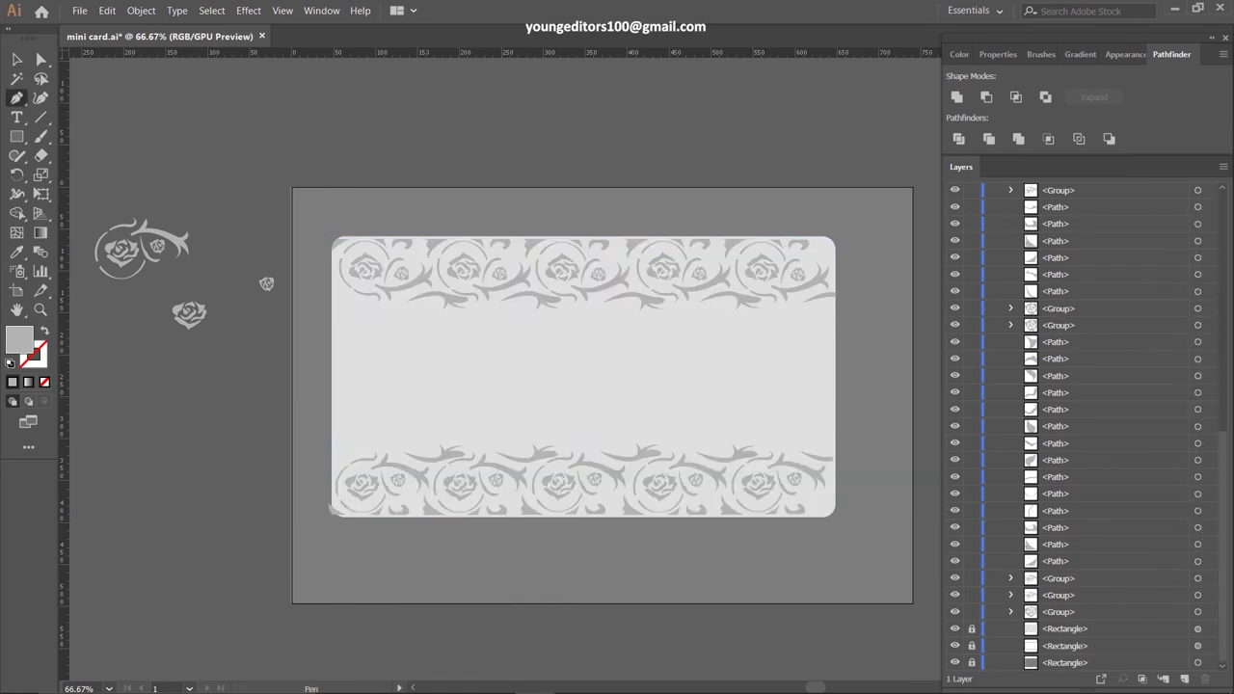
key("v")
left_click_drag(742, 449, 739, 448)
key("ctrl+g")
Copy the rose ornament onto the card and rotate a copy of it
double_click(19, 340)
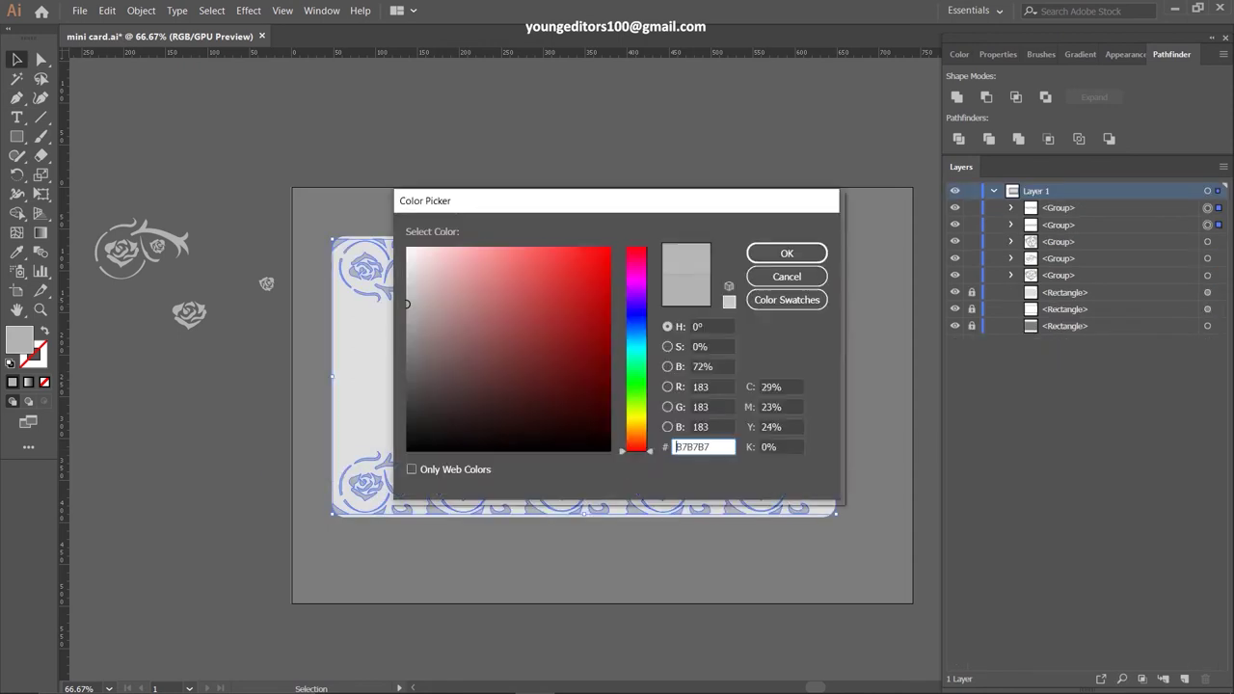
key("Escape")
left_click(371, 185)
mouse_move(135, 236)
left_mouse_down()
mouse_move(433, 395)
mouse_move(453, 472)
left_mouse_up()
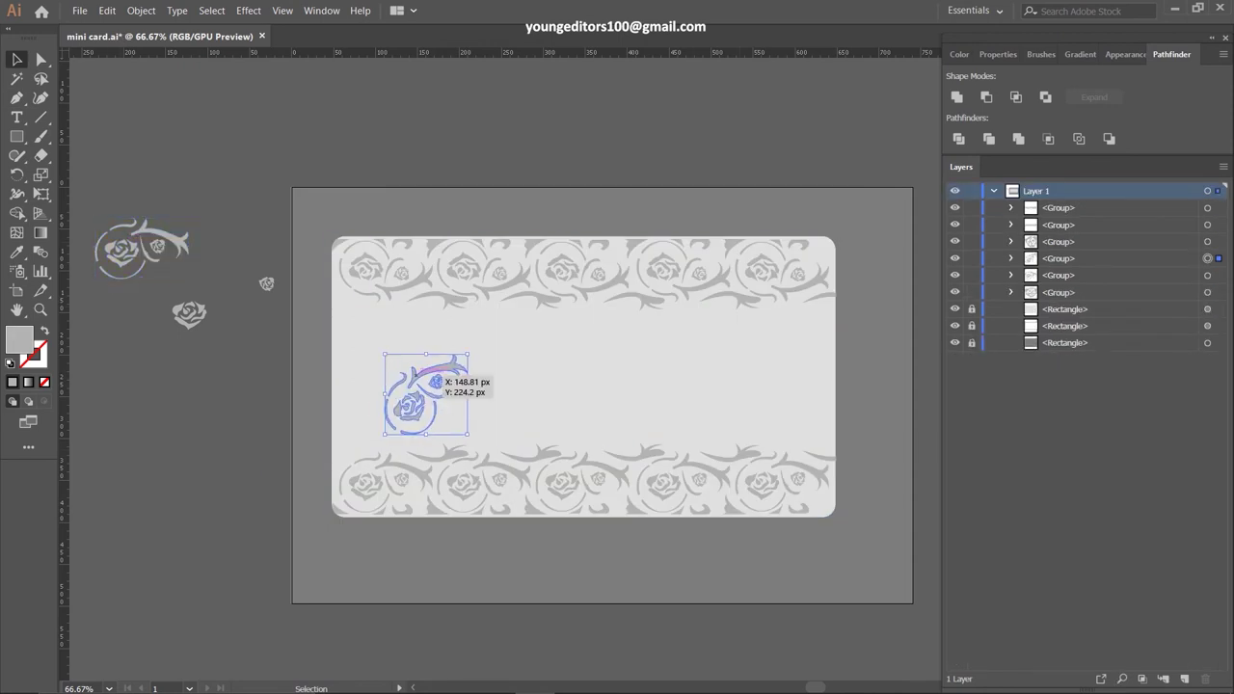
mouse_move(415, 405)
left_mouse_down()
mouse_move(427, 332)
mouse_move(555, 352)
mouse_move(410, 335)
mouse_move(511, 372)
mouse_move(829, 368)
left_mouse_up()
Duplicate the ornament across the middle band and trim the overflow at the right edge
key("ctrl+shift+a")
left_click(391, 385, "shift")
left_click(511, 385, "shift")
key("ctrl+shift+a")
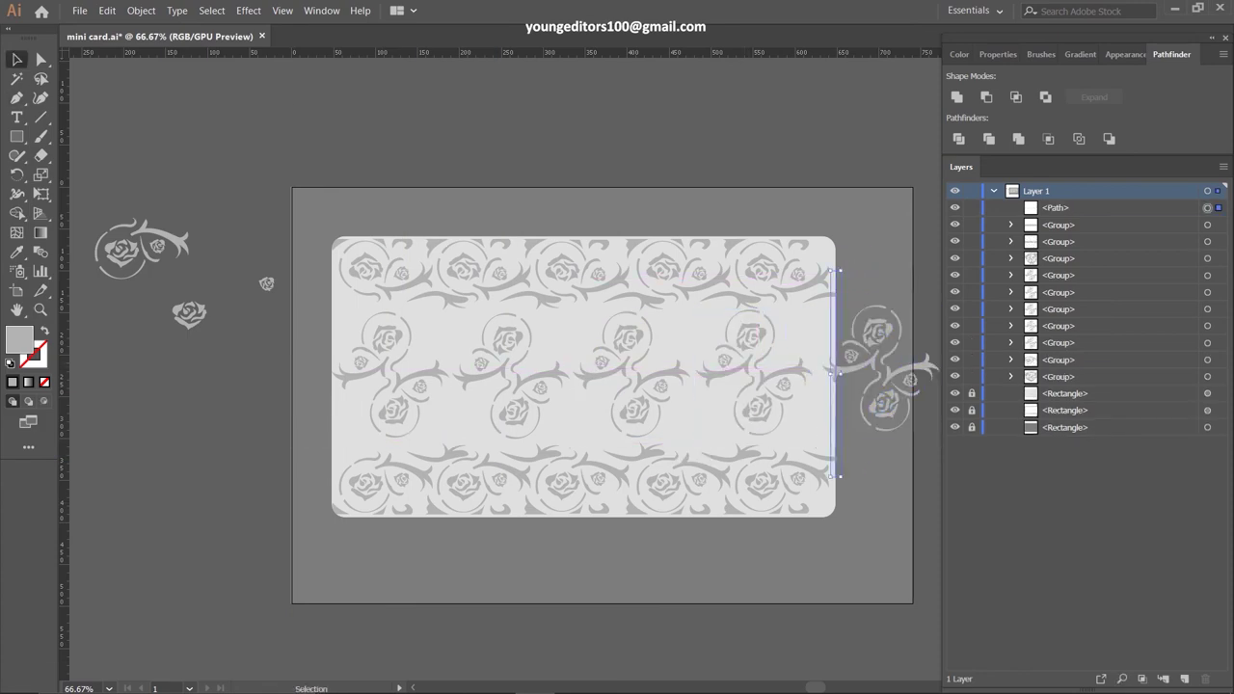
left_click(882, 372, "shift")
left_click(140, 11)
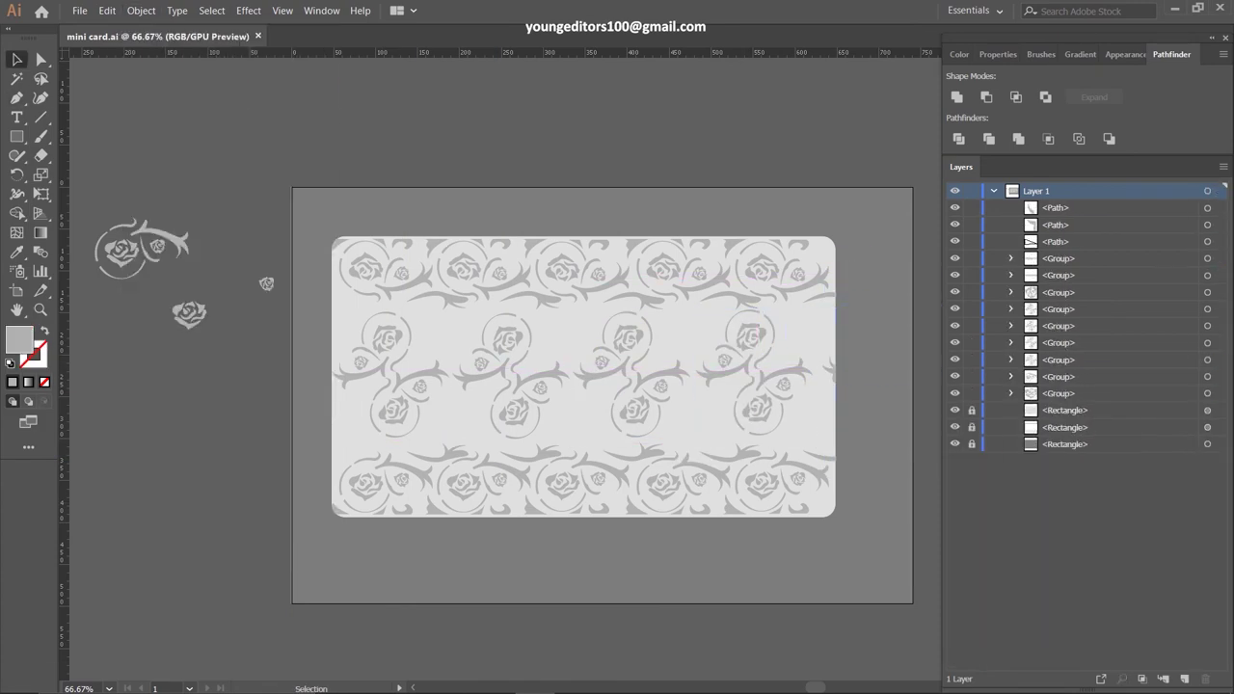
Apply a white gradient to the middle rose row and set its direction across the ornaments
left_click(386, 367)
left_click(1084, 54)
left_click(976, 82)
left_click(858, 105)
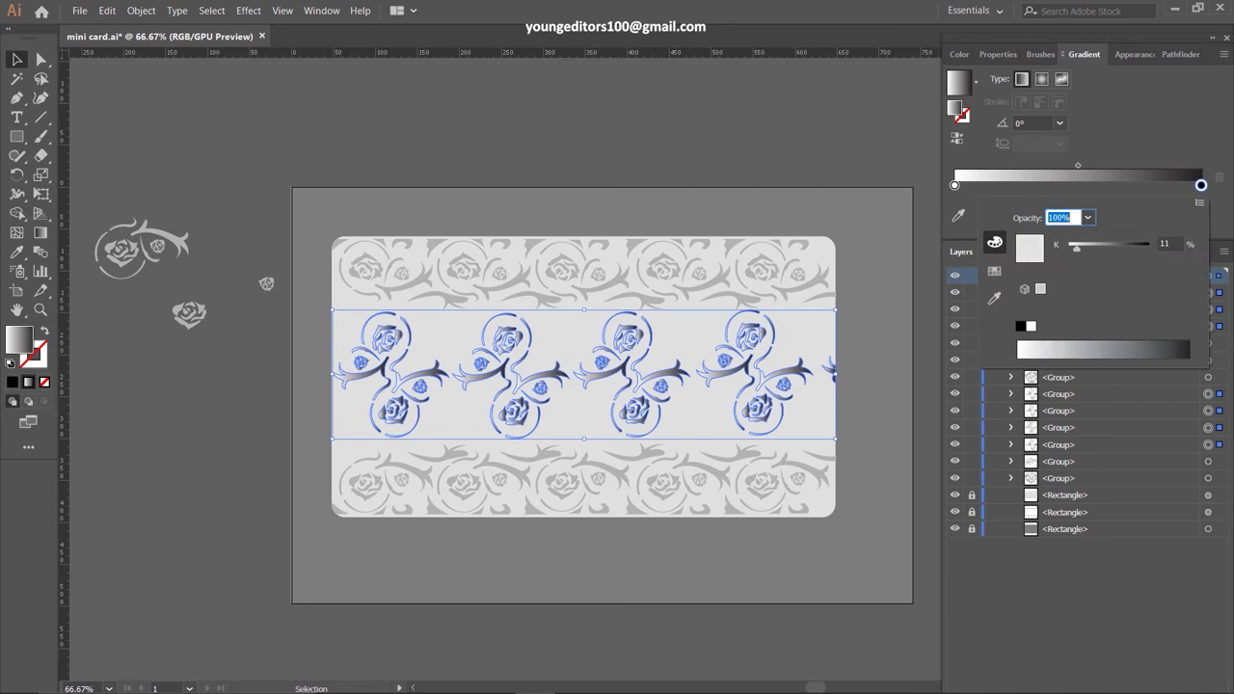
key("ctrl+shift+a")
left_click(666, 376)
key("g")
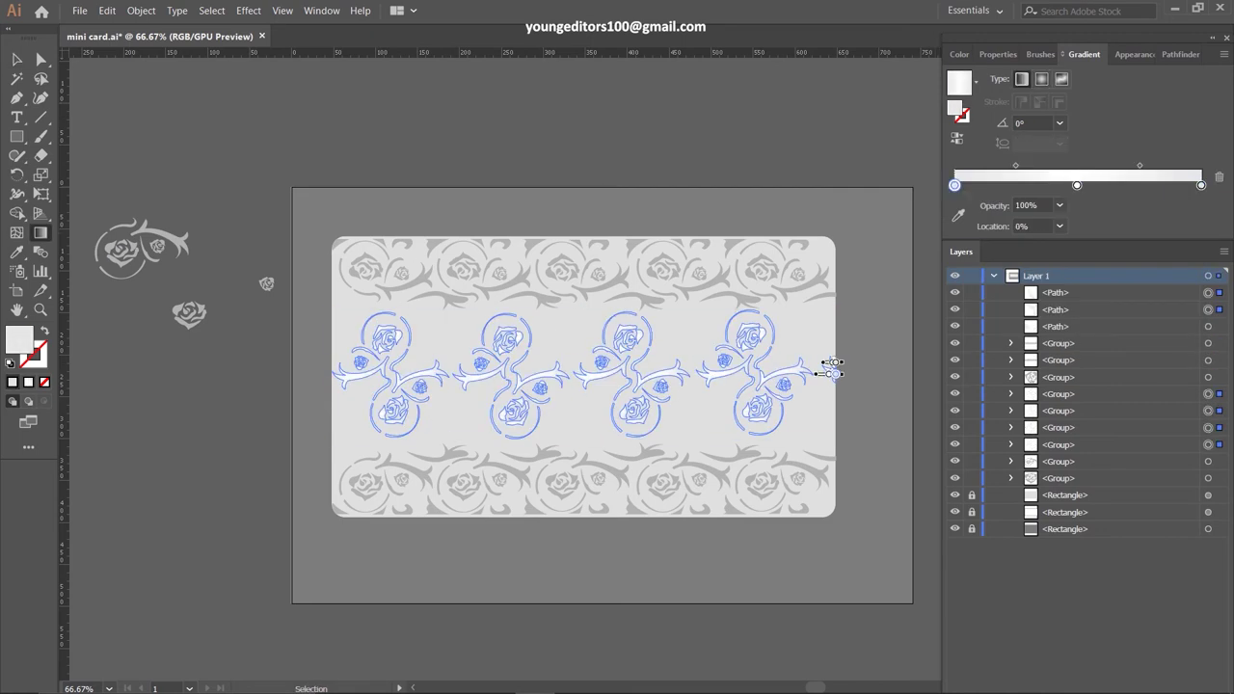
left_click_drag(787, 286, 795, 401)
key("v")
Adjust the top border's gradient stop colours and run its gradient vertically
left_click(771, 275)
double_click(1201, 184)
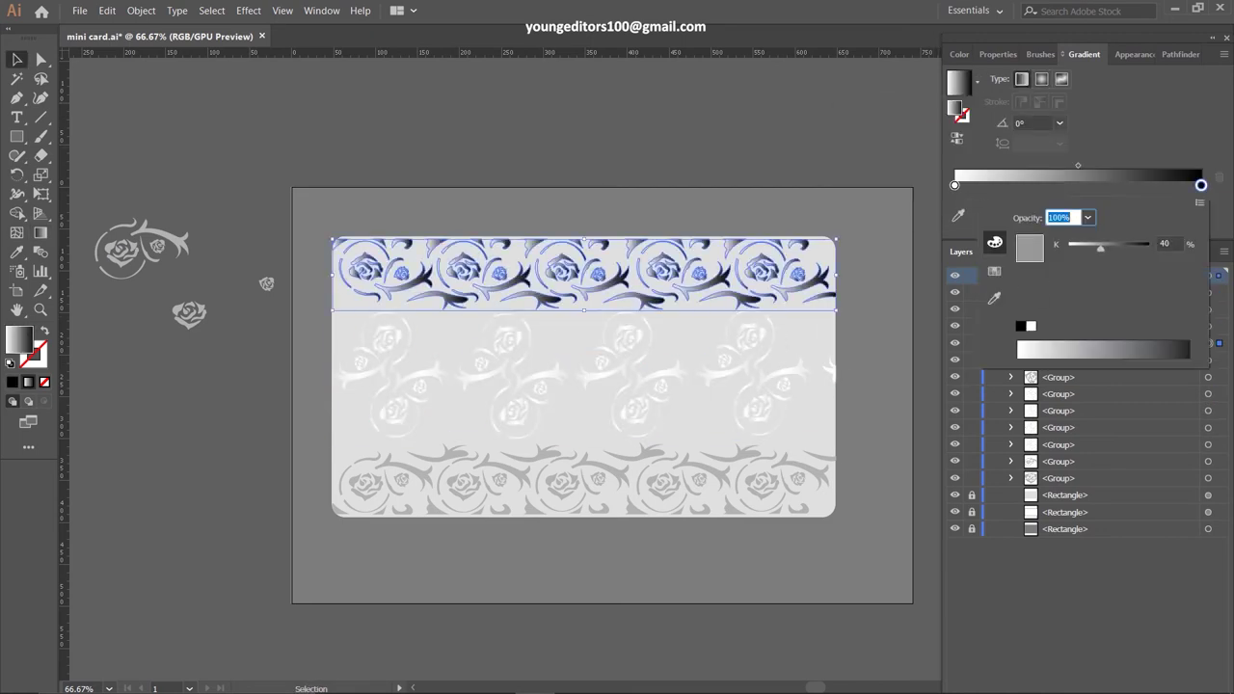
left_click(955, 184)
double_click(954, 184)
key("g")
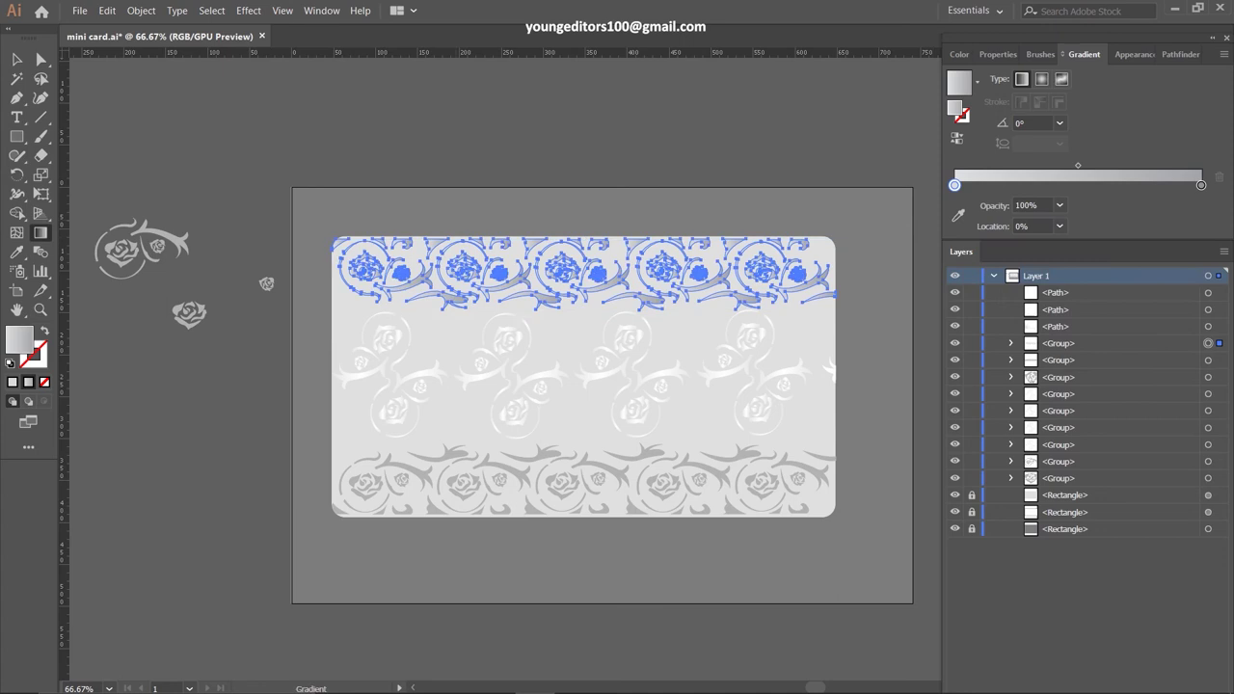
left_click_drag(584, 241, 582, 309)
key("v")
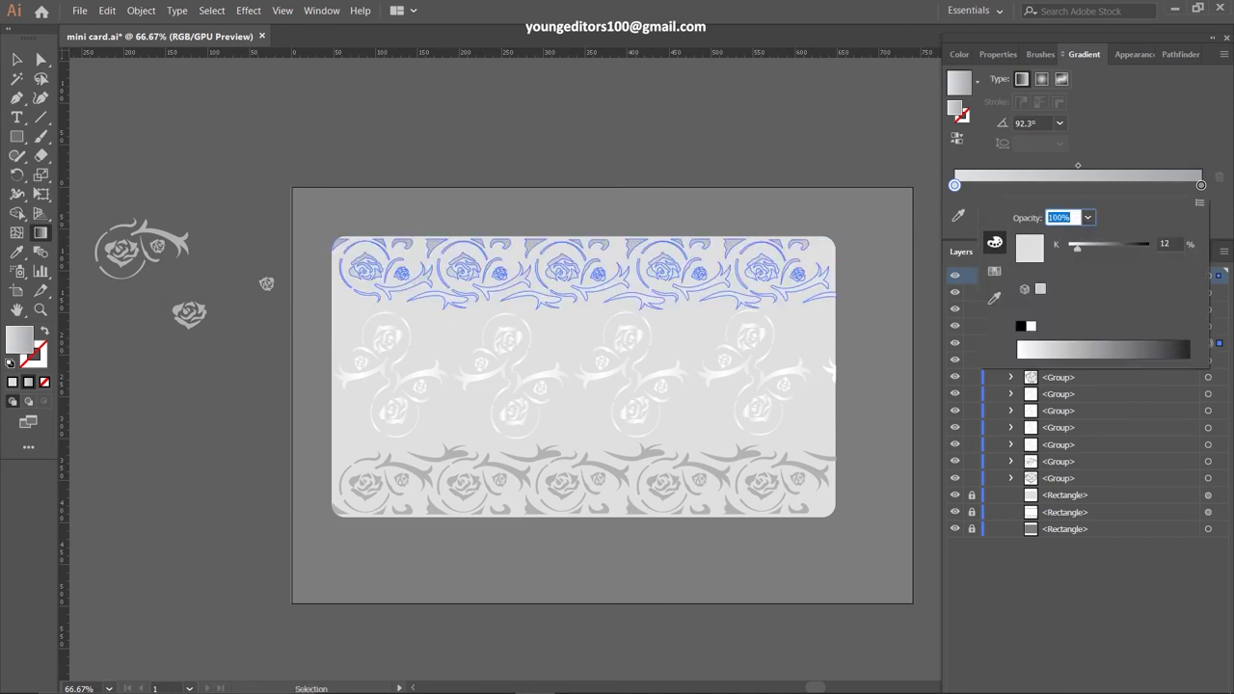
Copy the top border's gradient onto the bottom rose border with the eyedropper
key("v")
left_click(579, 482)
key("i")
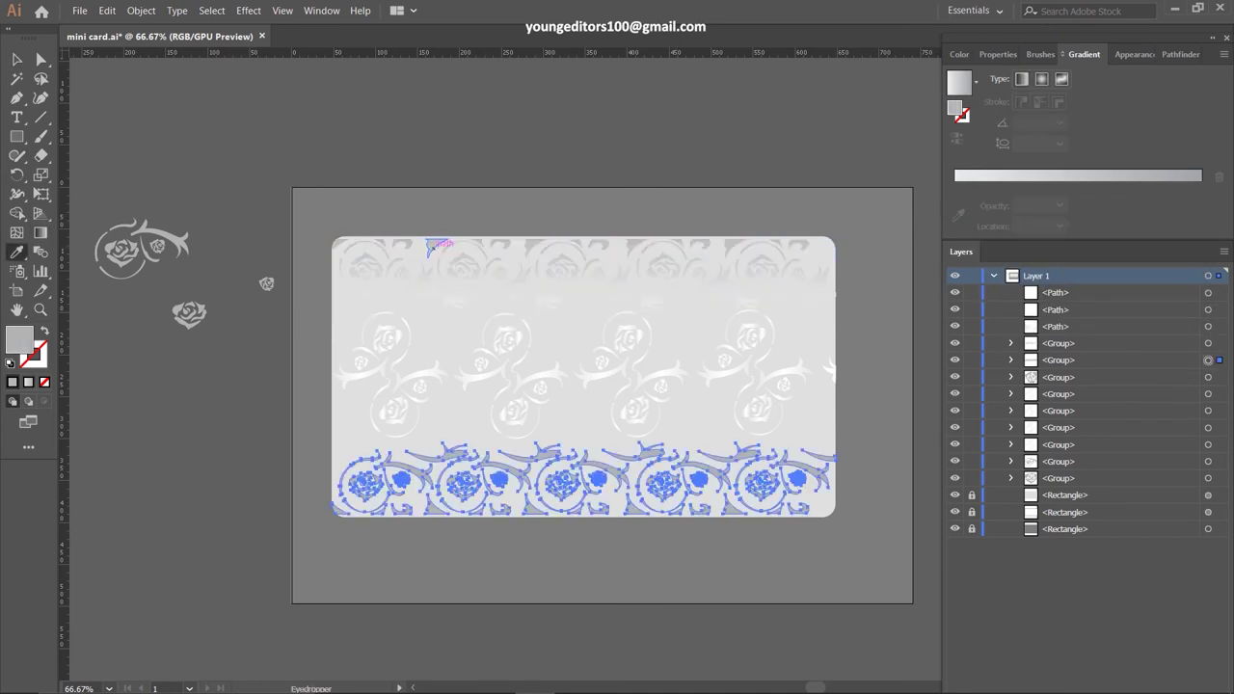
double_click(17, 59)
left_click(523, 473)
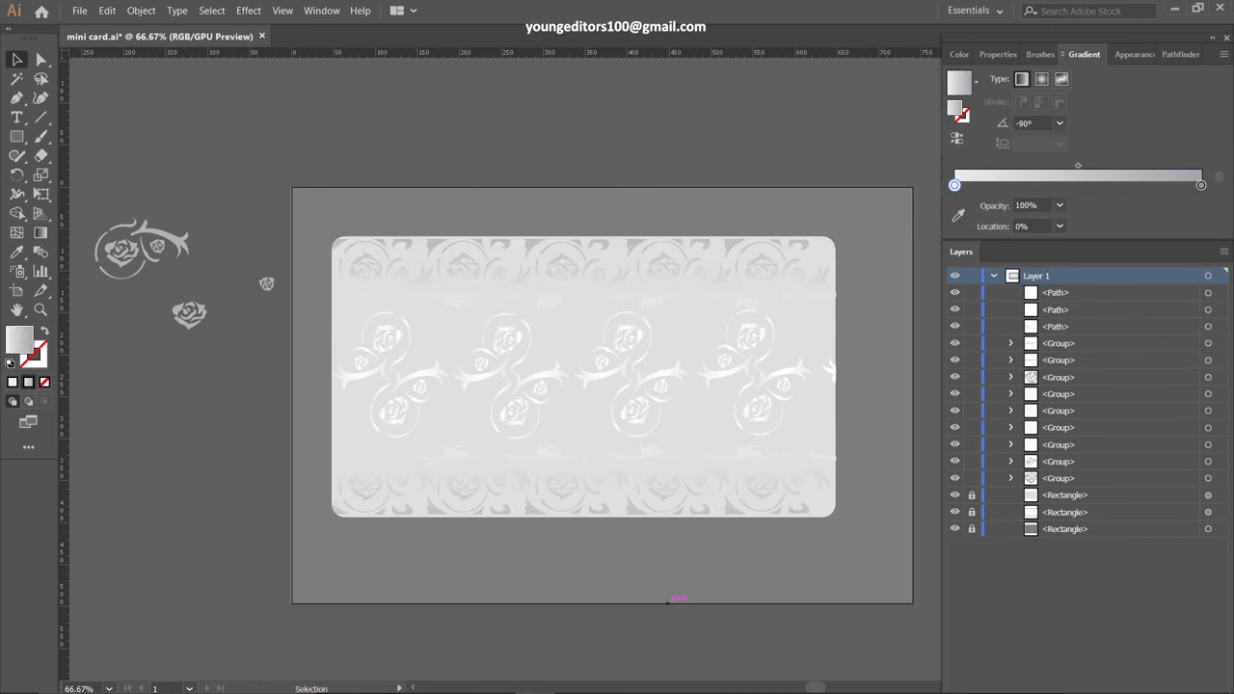
left_click(386, 333)
Repeat shrunken, tilted copies of the small rose motif and tint the background #CFCDD3
left_click_drag(386, 333, 347, 439)
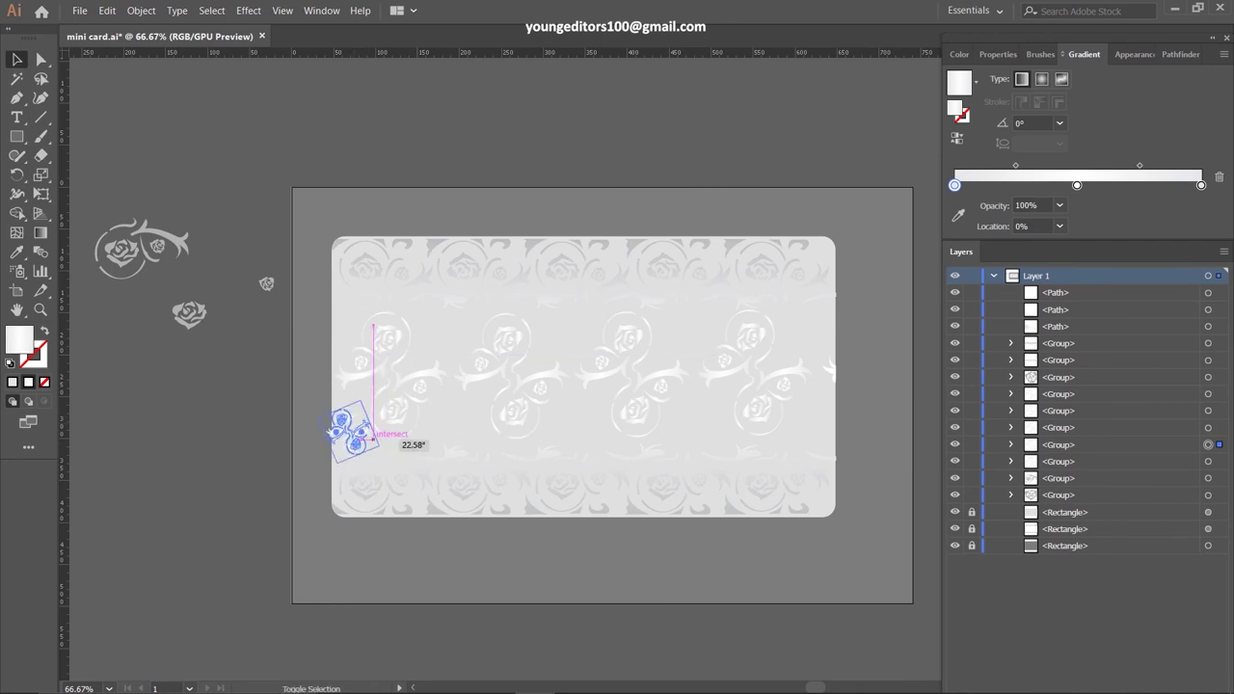
key("ctrl+d")
key("ctrl+d")
key("ctrl+d")
key("ctrl+d")
key("ctrl+d")
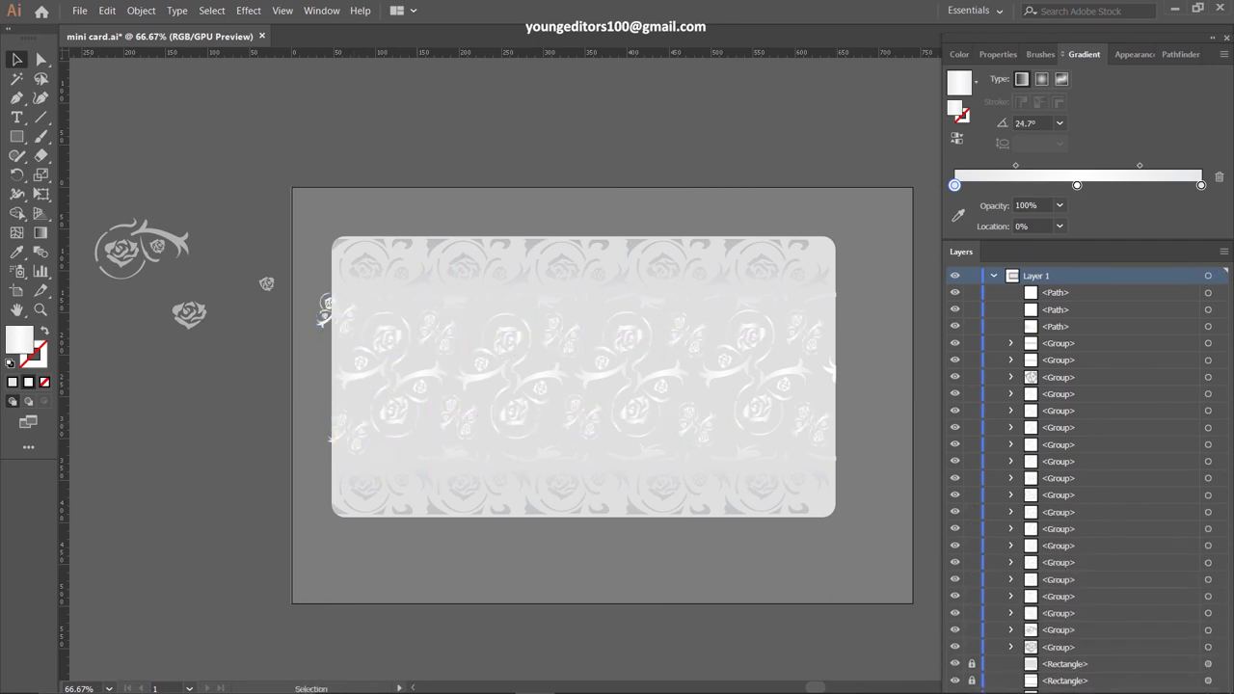
left_click(266, 283)
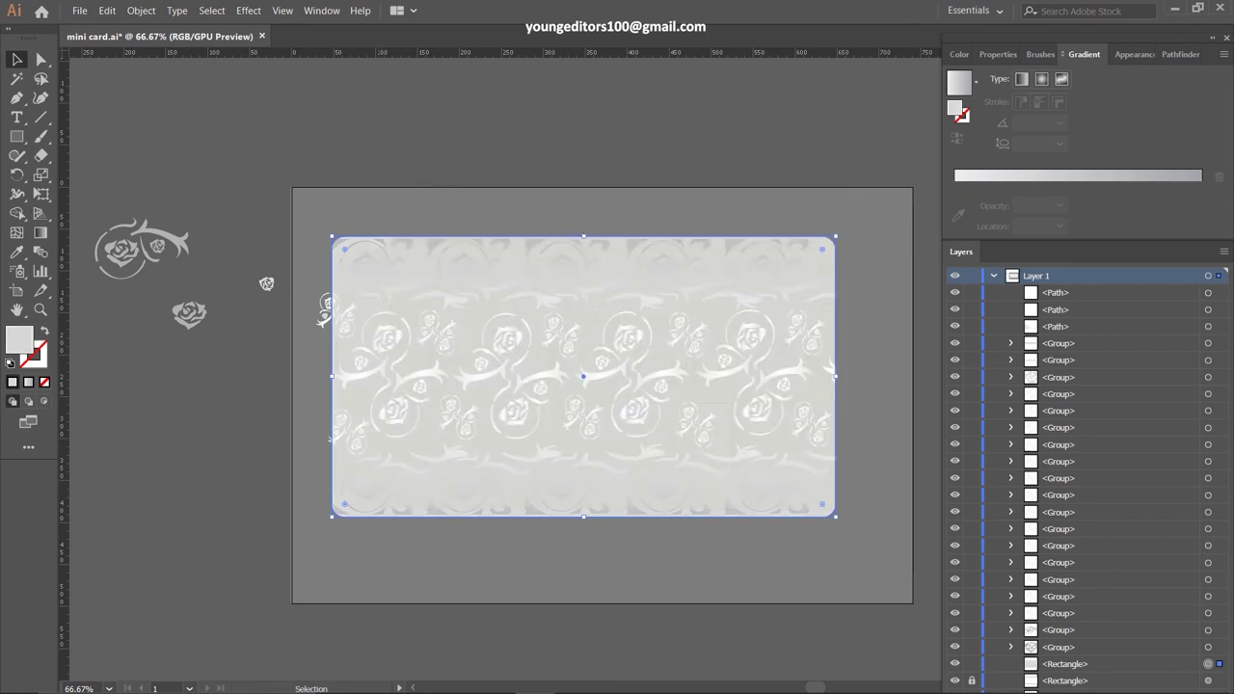
type("CFCDD3")
key("Return")
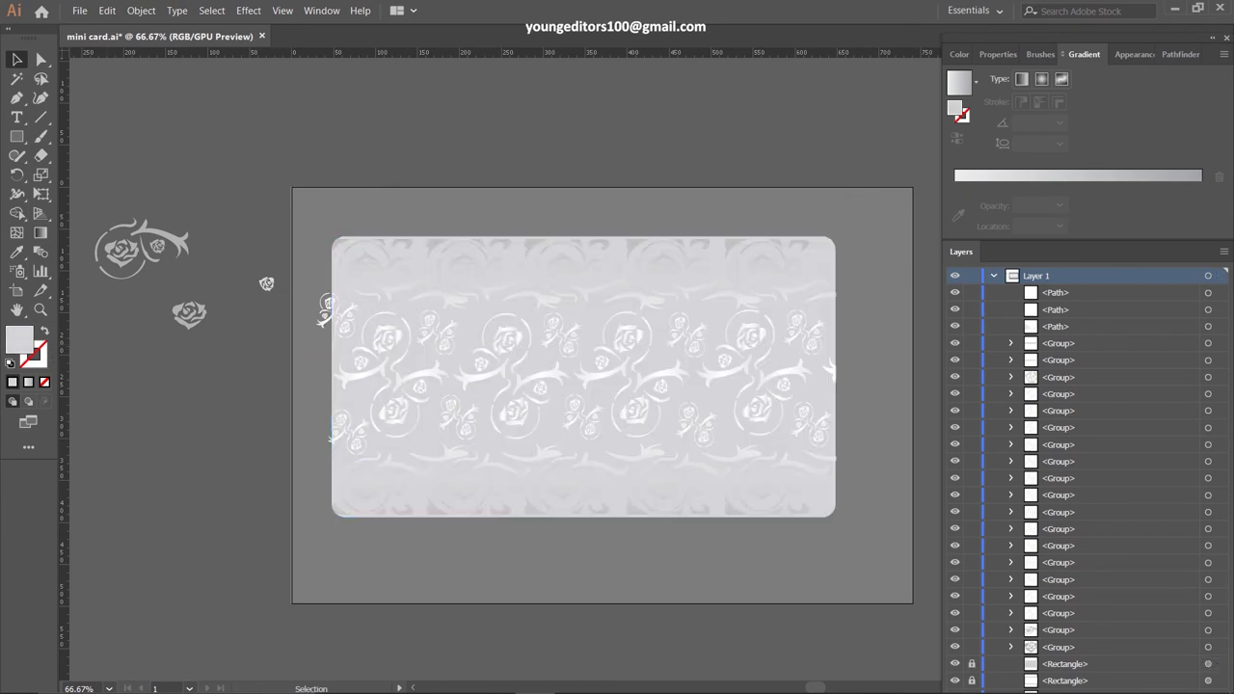
Pull a rose stem out of a pasted border and place copies in the pattern and at the right edge
key("a")
left_click(403, 474)
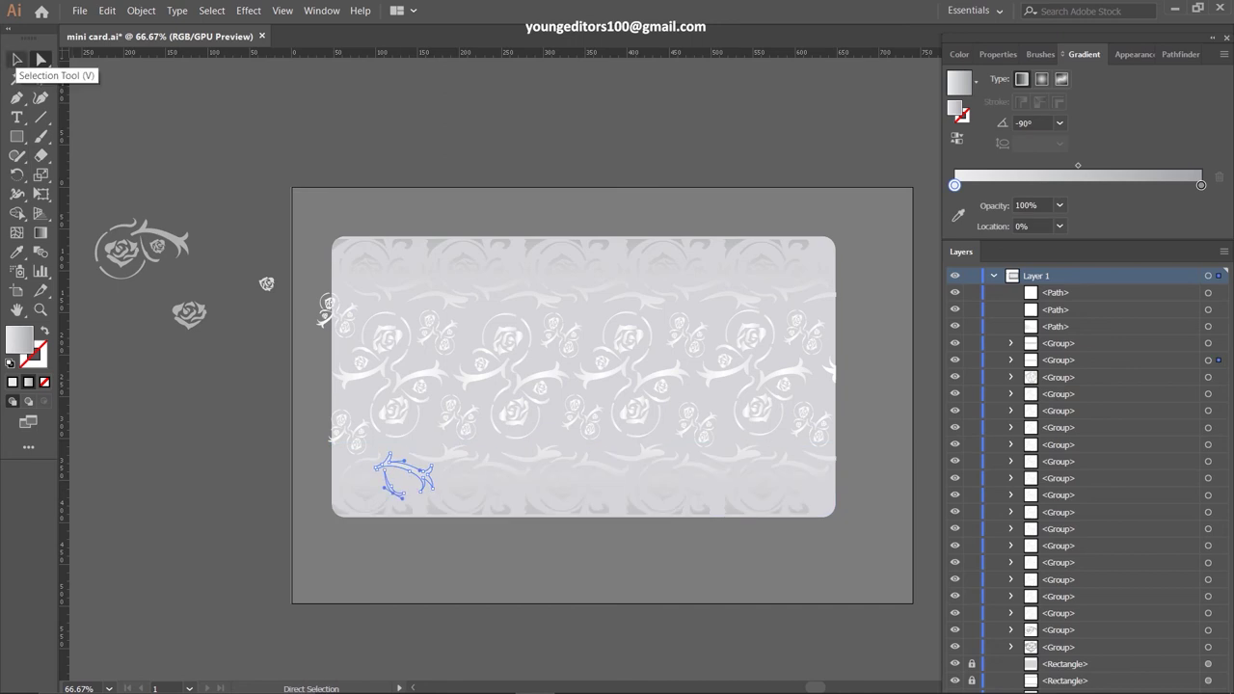
key("ctrl+v")
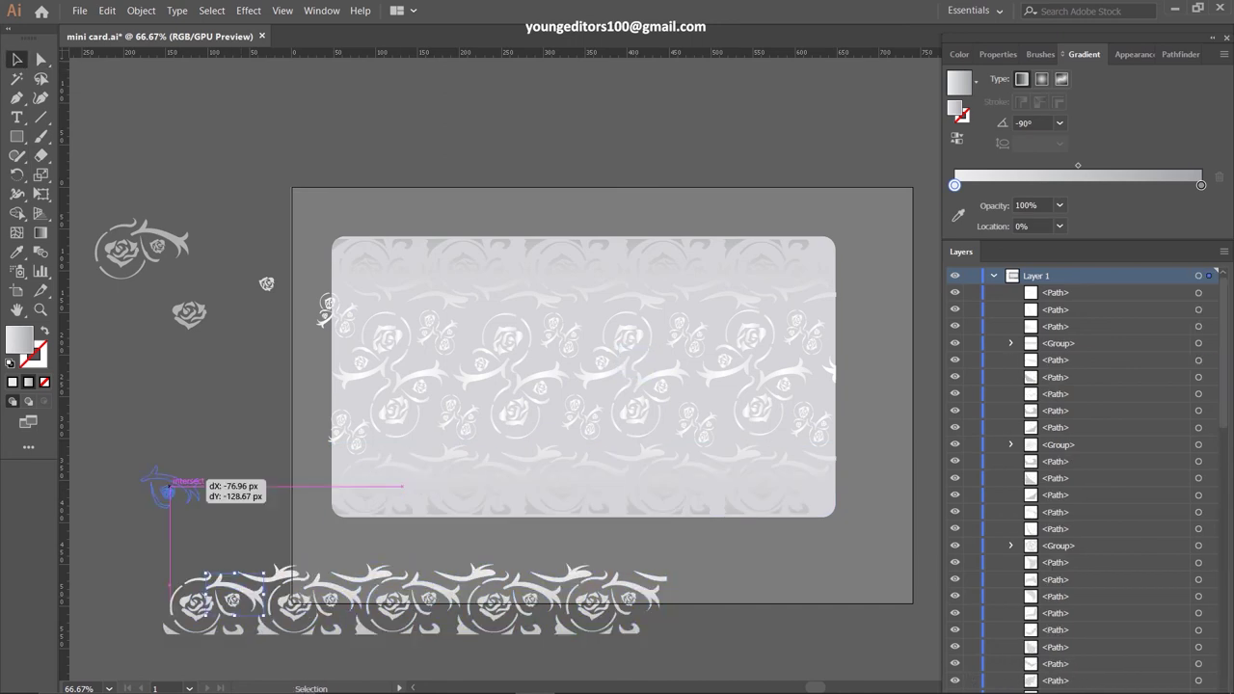
mouse_move(168, 491)
left_mouse_down()
mouse_move(161, 465)
mouse_move(446, 416)
left_mouse_up()
key("v")
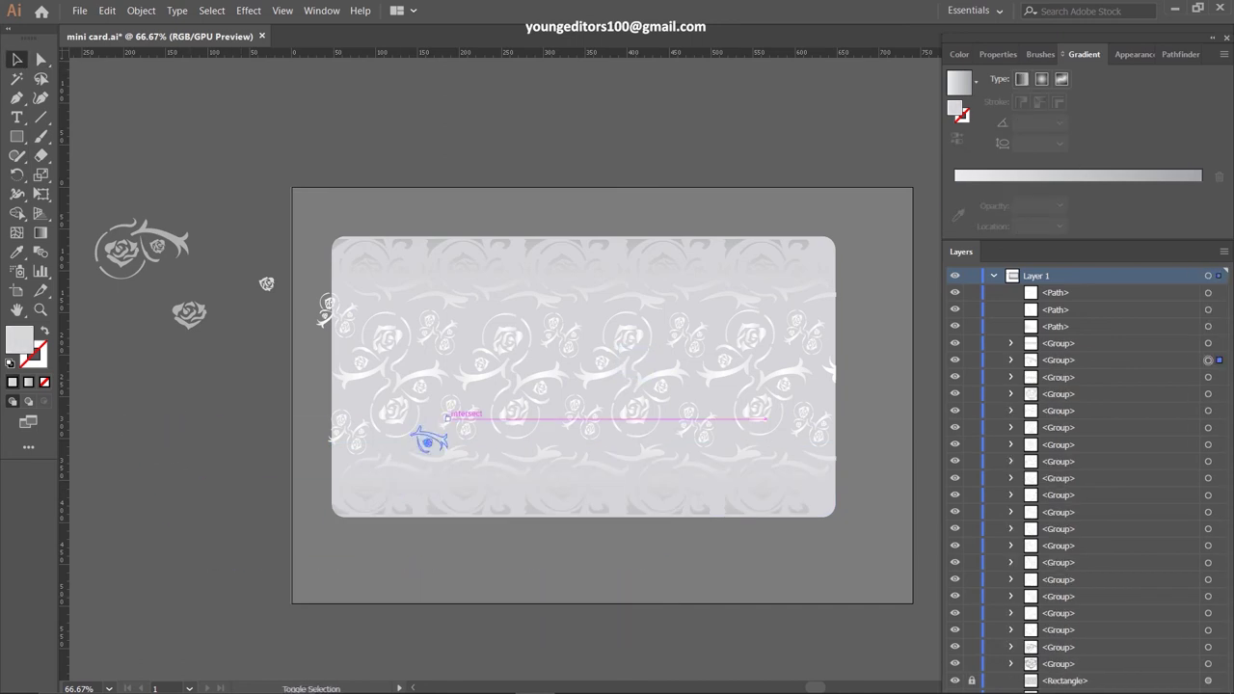
key("v")
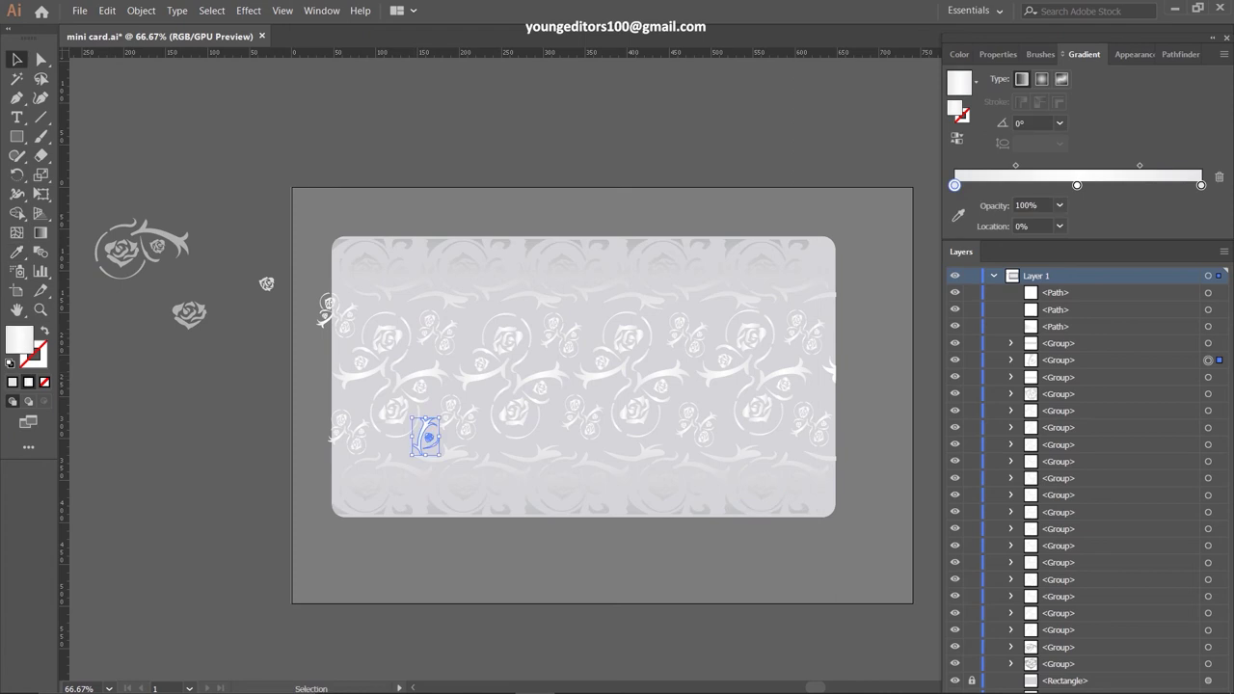
key("ctrl+plus")
key("ctrl+plus")
key("ctrl+plus")
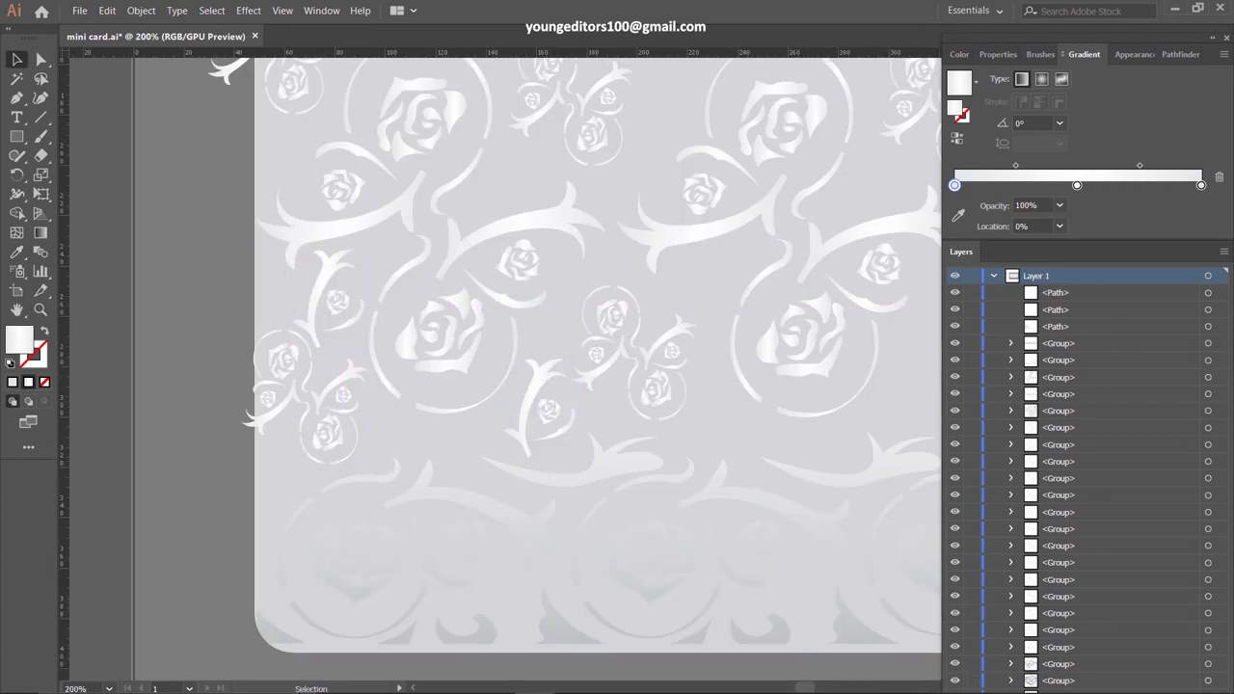
mouse_move(665, 237)
left_mouse_down()
mouse_move(358, 206)
mouse_move(427, 537)
mouse_move(566, 208)
left_mouse_up()
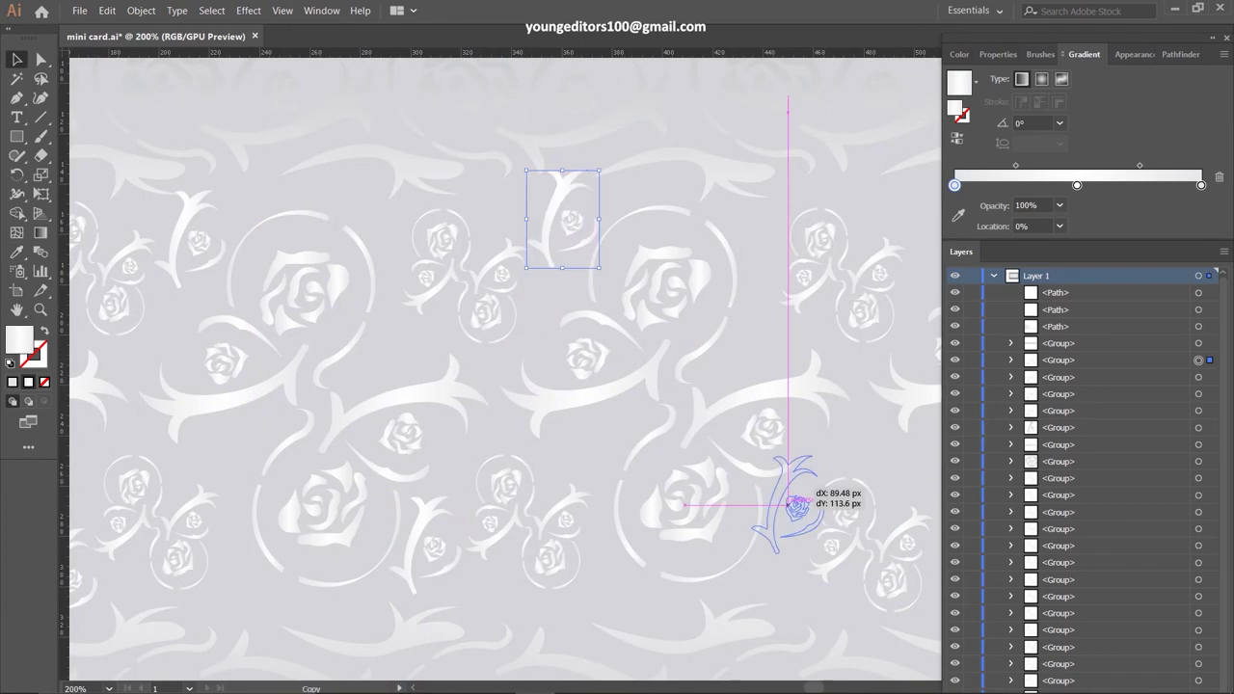
mouse_move(798, 503)
left_mouse_down()
mouse_move(678, 217)
mouse_move(165, 126)
left_mouse_up()
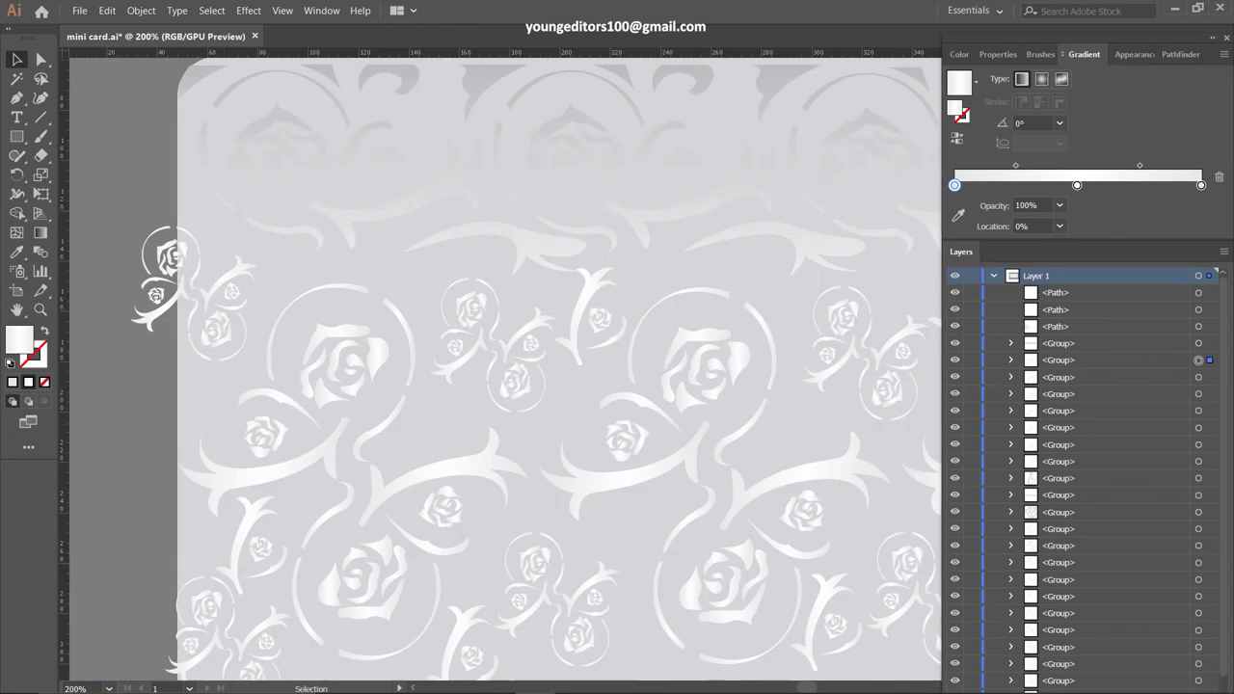
Pen-draw a white leaf shape and drop copies of it into gaps among the roses
key("p")
left_click(397, 293)
left_click_drag(454, 245, 522, 229)
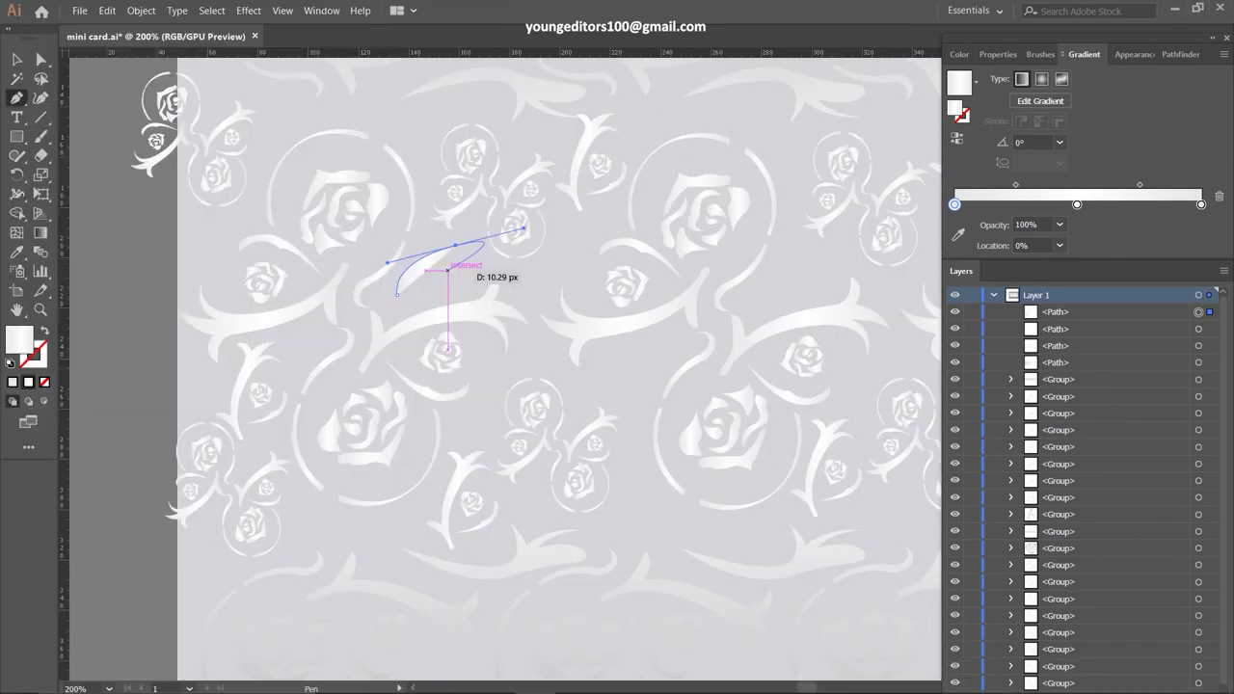
left_click(397, 293)
key("v")
mouse_move(434, 260)
left_mouse_down("alt")
mouse_move(605, 358)
mouse_move(781, 289)
mouse_move(659, 516)
mouse_move(785, 495)
mouse_move(716, 276)
mouse_move(768, 265)
mouse_move(496, 358)
mouse_move(435, 490)
mouse_move(578, 510)
mouse_move(569, 260)
left_mouse_up("alt")
left_click_drag(300, 90, 300, 91)
scroll(386, 290, "left", 3)
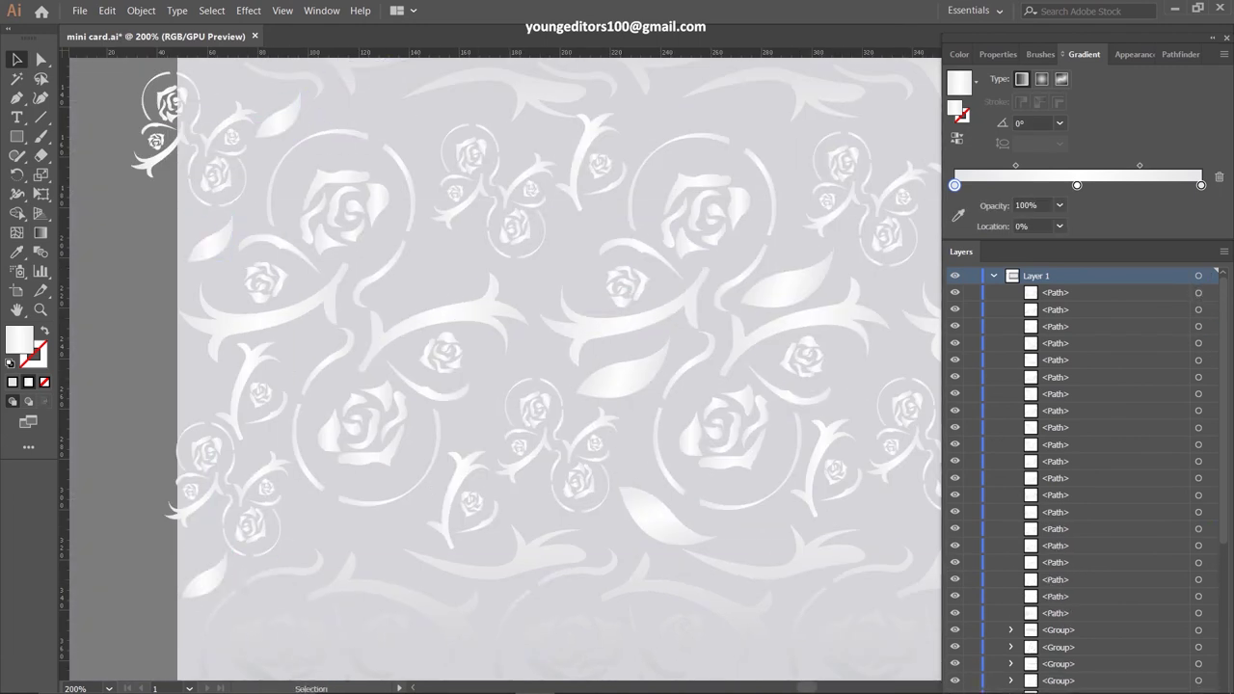
key("ctrl+minus")
key("ctrl+minus")
key("ctrl+minus")
Select and delete the rose pieces along the card's left edge
scroll(1080, 463, "down", 5)
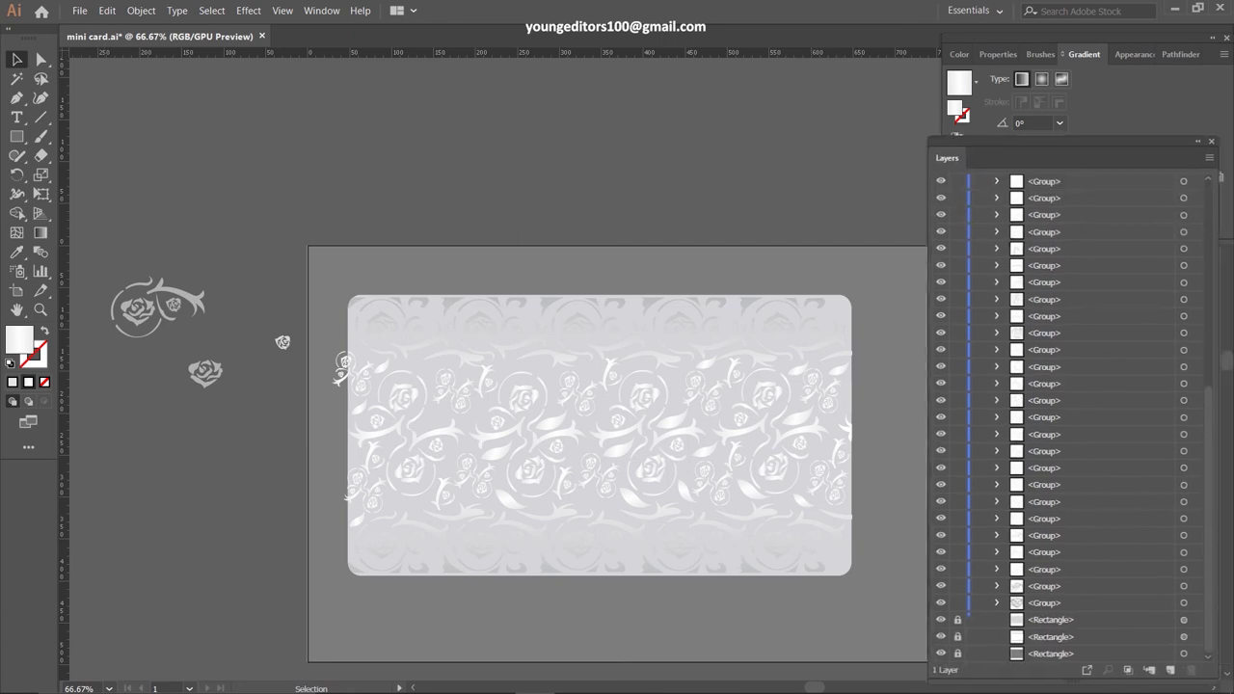
left_click(1199, 626)
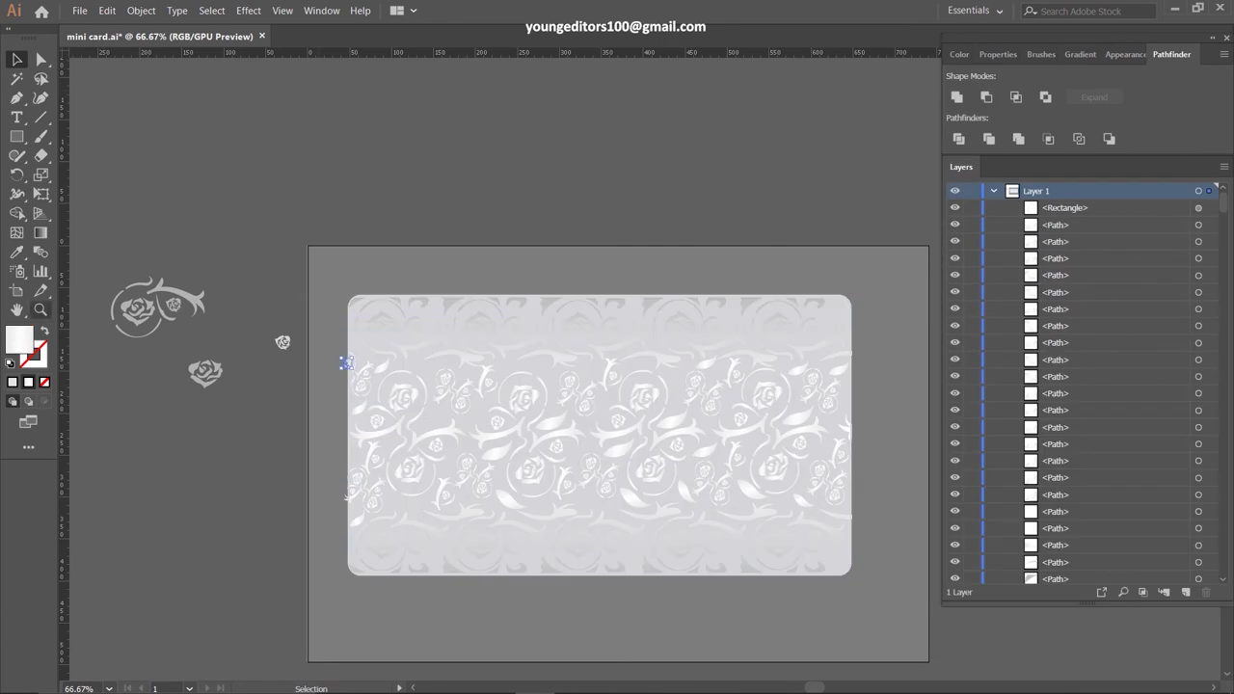
left_click(287, 480)
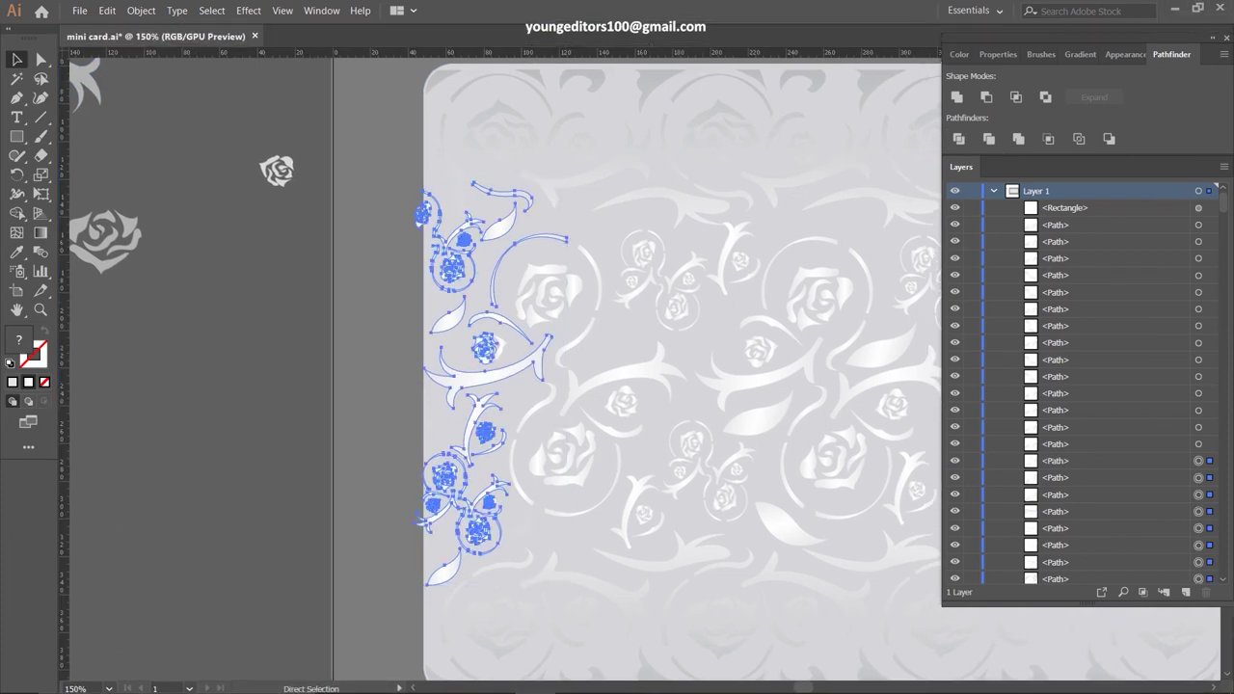
left_click(436, 511)
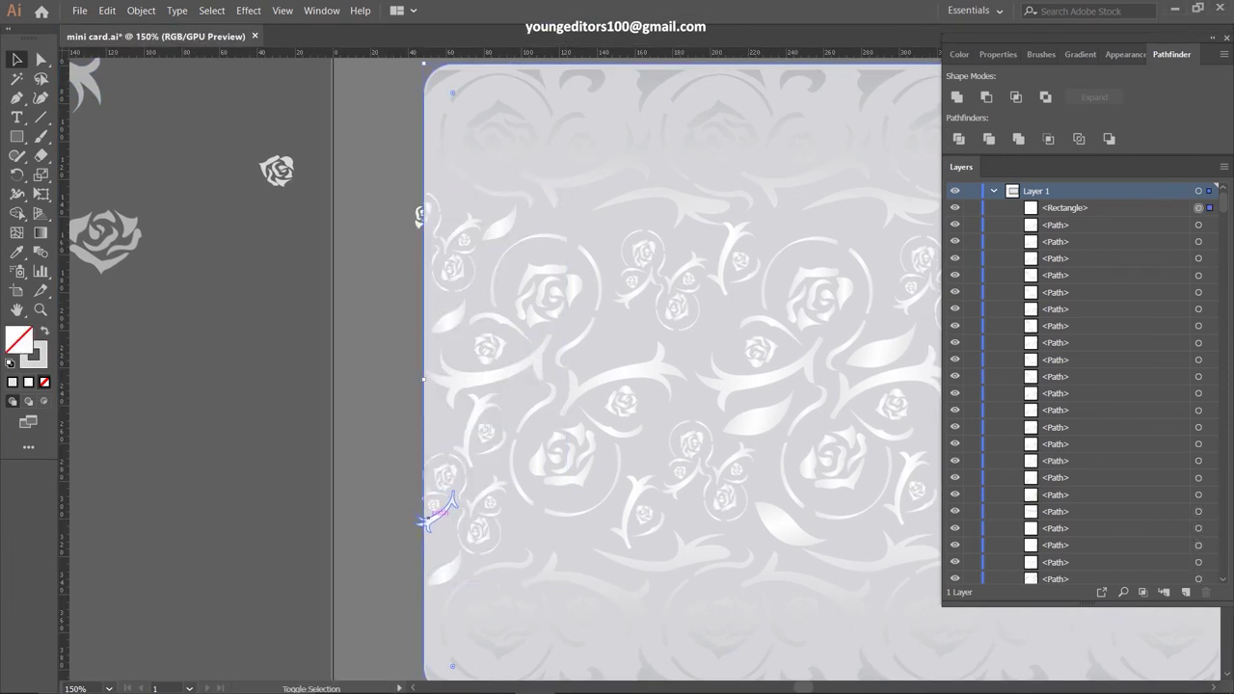
left_click_drag(550, 187, 413, 510)
left_click(140, 11)
key("Delete")
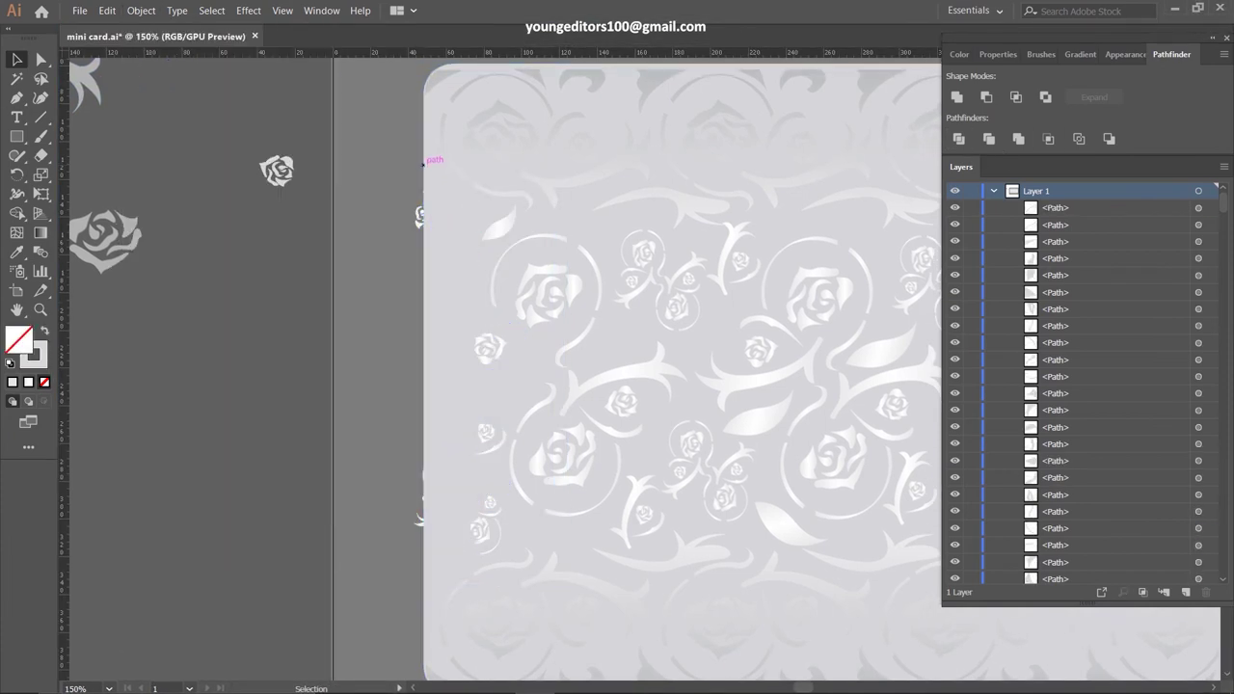
Undo the deletions to restore the left-edge roses, inspect the edges, and select all artwork
key("ctrl+z")
key("ctrl+z")
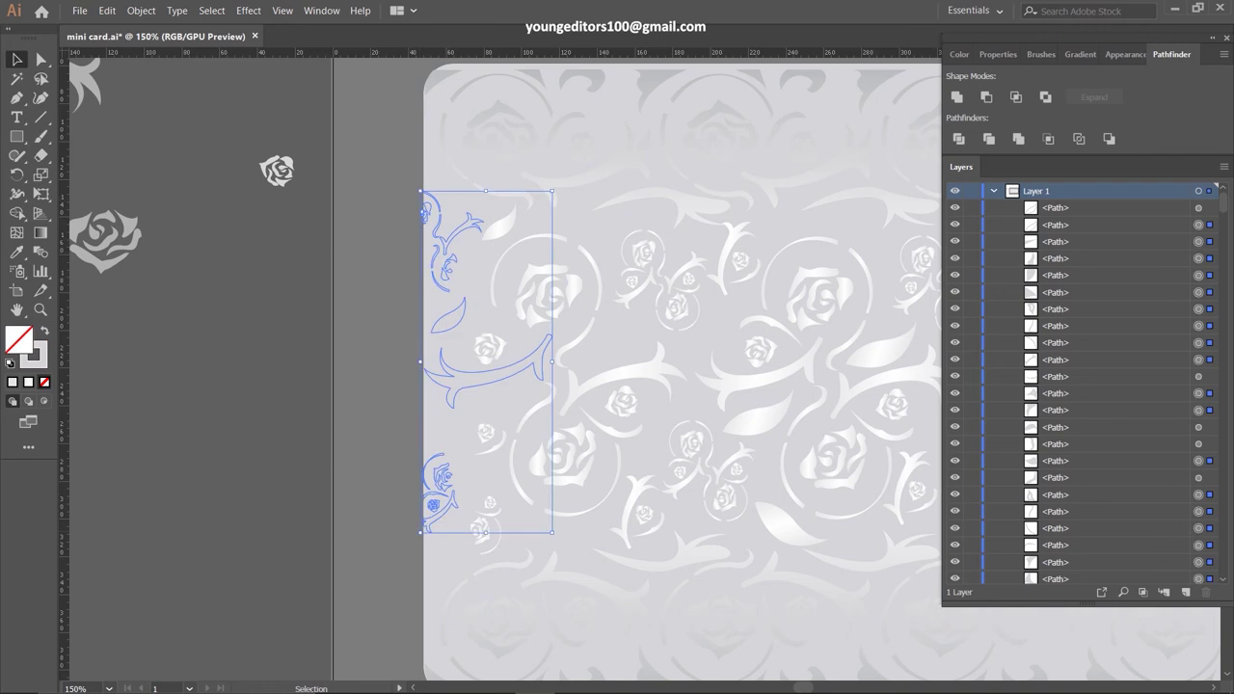
key("ctrl+z")
key("ctrl+shift+a")
scroll(565, 353, "up", 5, "alt")
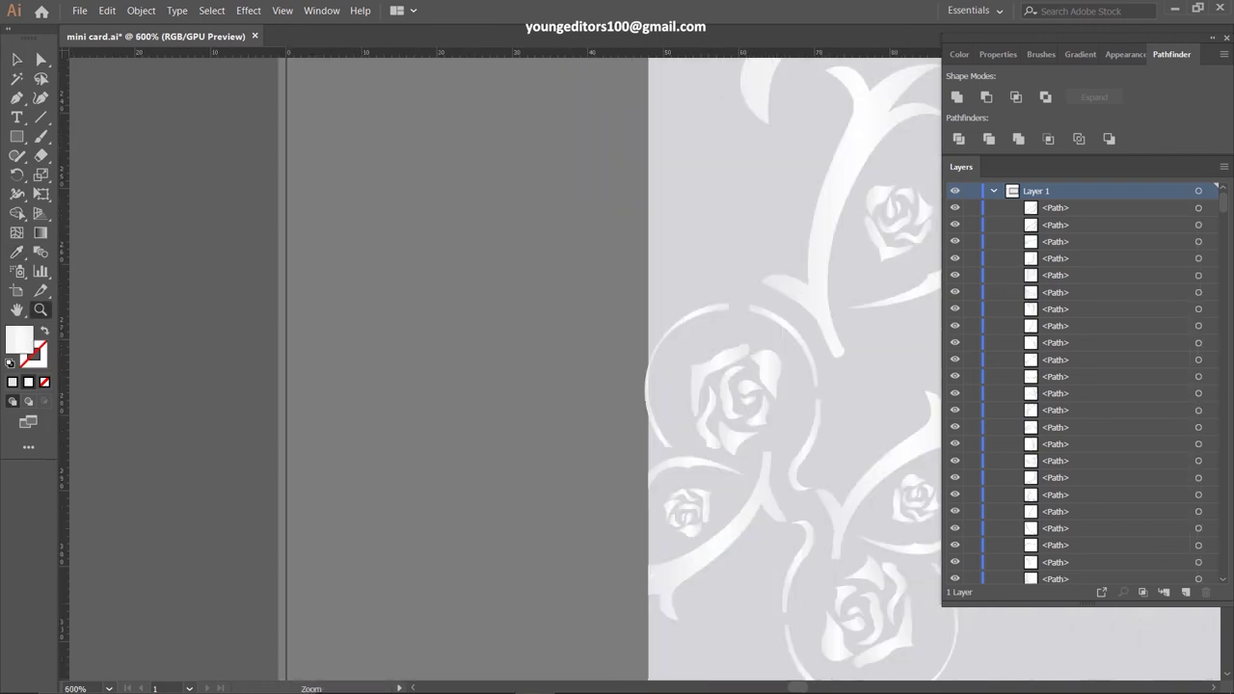
scroll(507, 369, "right", 10)
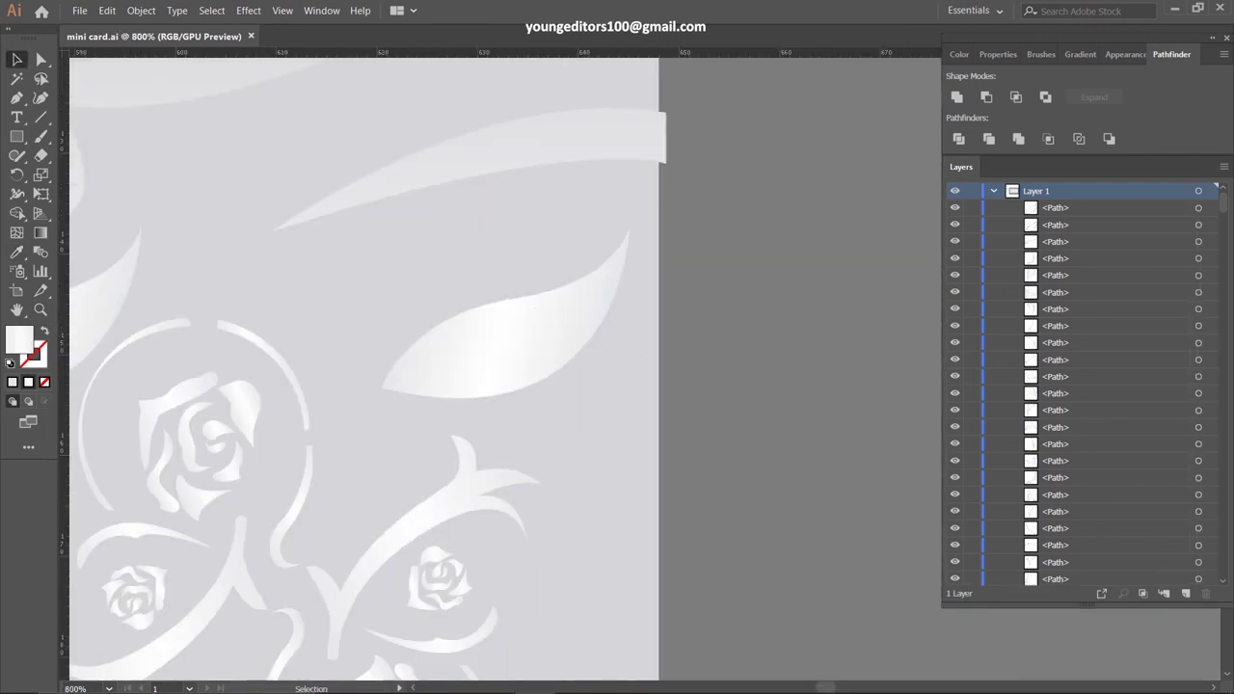
left_click(617, 232)
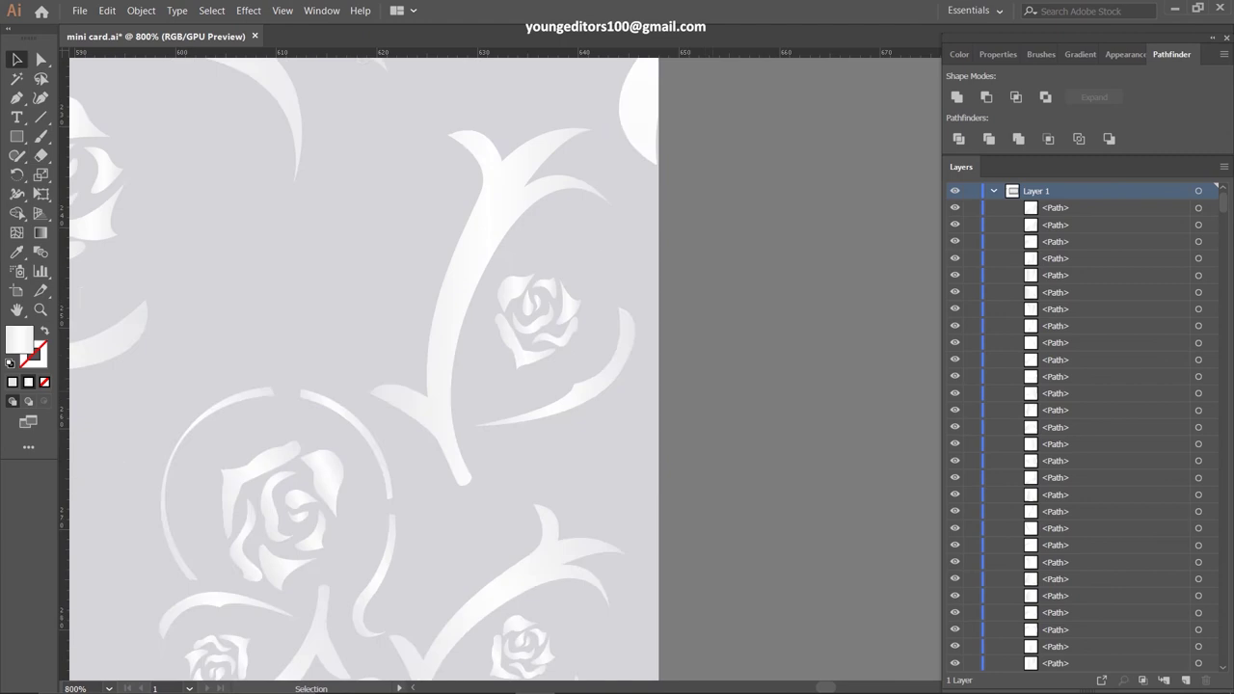
scroll(385, 366, "down", 10, "alt")
key("ctrl+a")
left_click(140, 11)
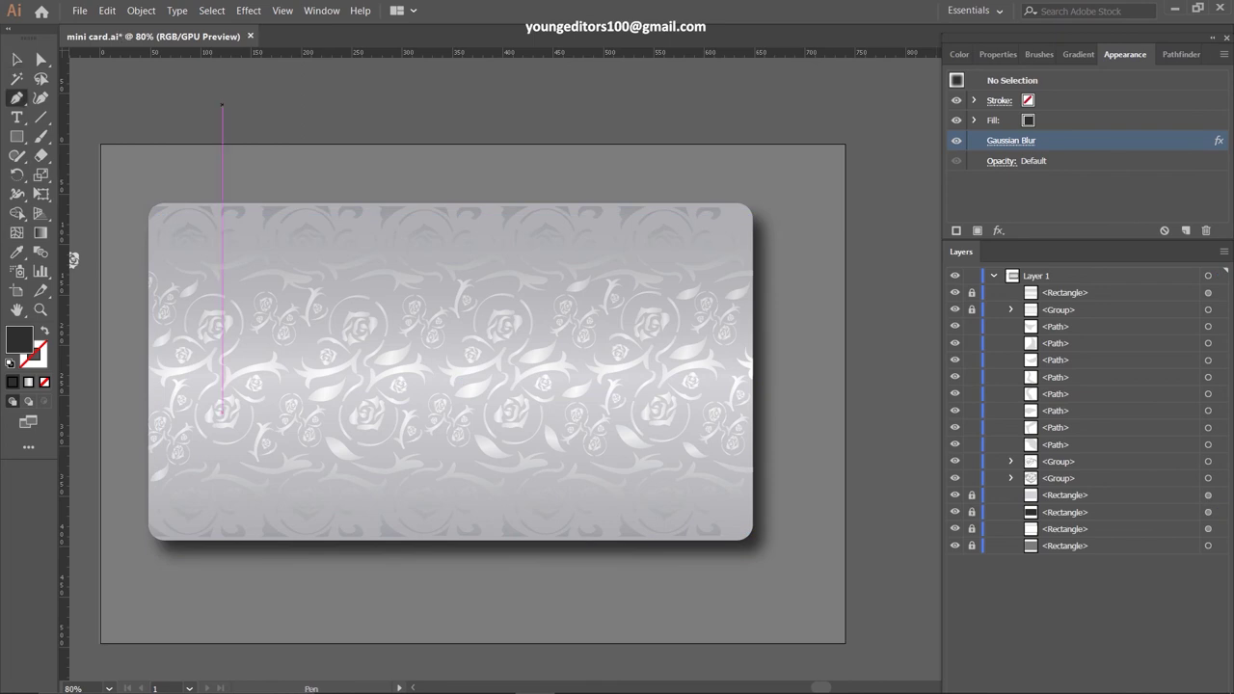
Draw a dark band across the upper card and raise a new bottom-middle anchor into a shallow peak
left_click_drag(750, 310, 752, 301)
key("p")
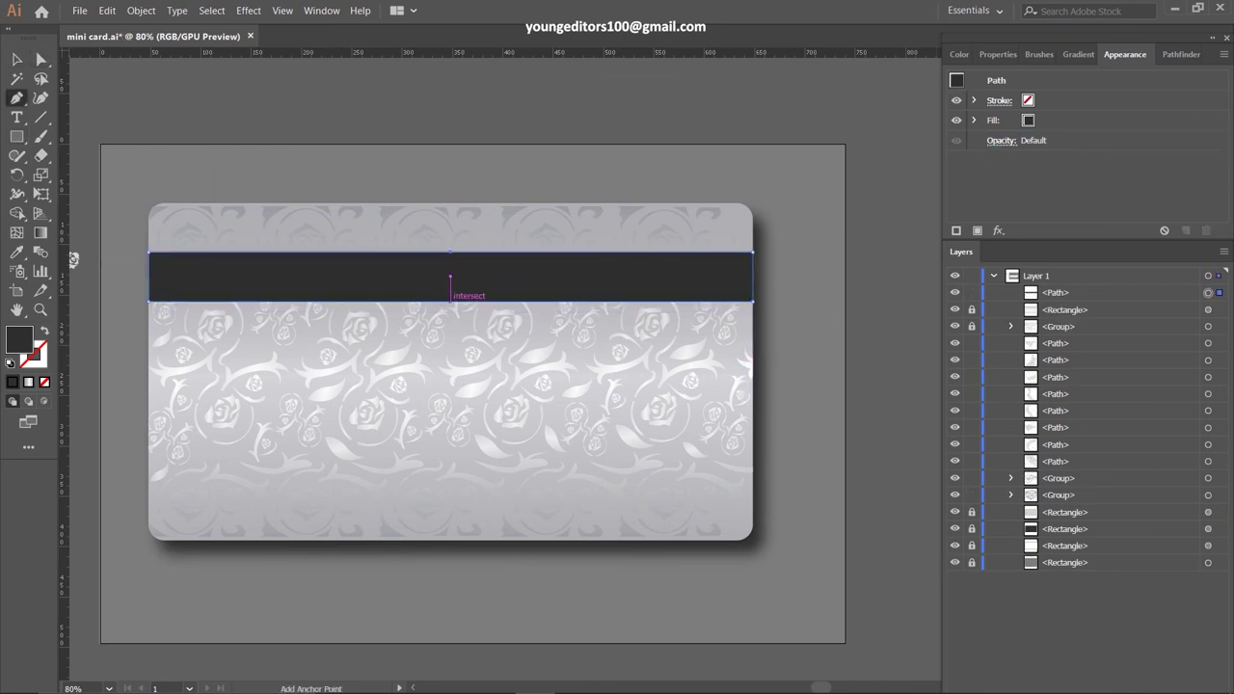
left_click(450, 301)
key("a")
left_click_drag(451, 301, 450, 289)
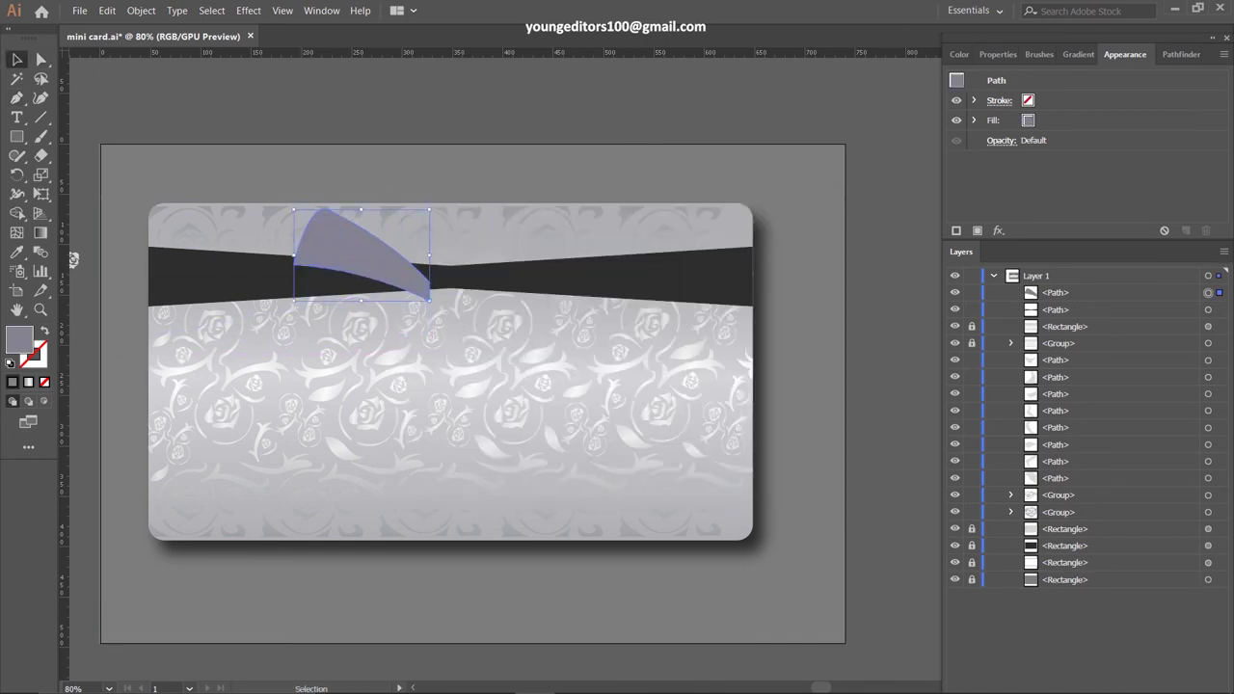
Reflect a mirrored copy of the bow loop to form the right-hand loop
right_click(530, 234)
left_click(723, 503)
left_click(791, 235)
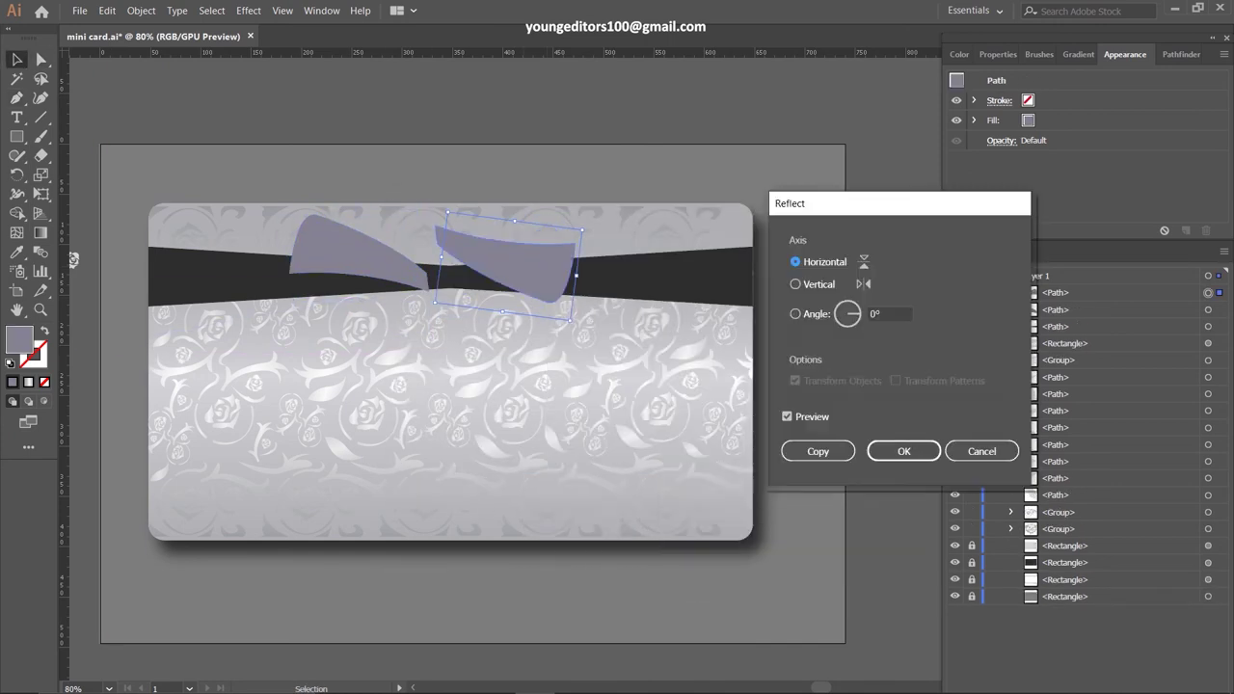
left_click(816, 447)
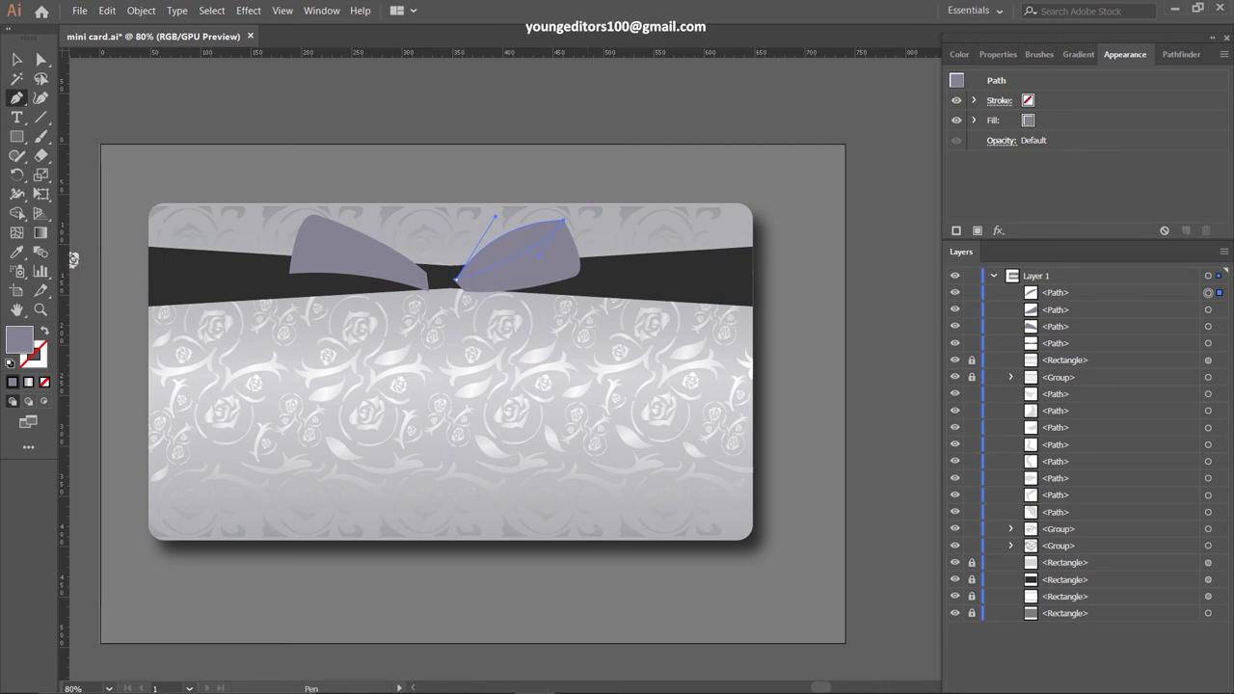
key("v")
left_click(415, 275, "shift")
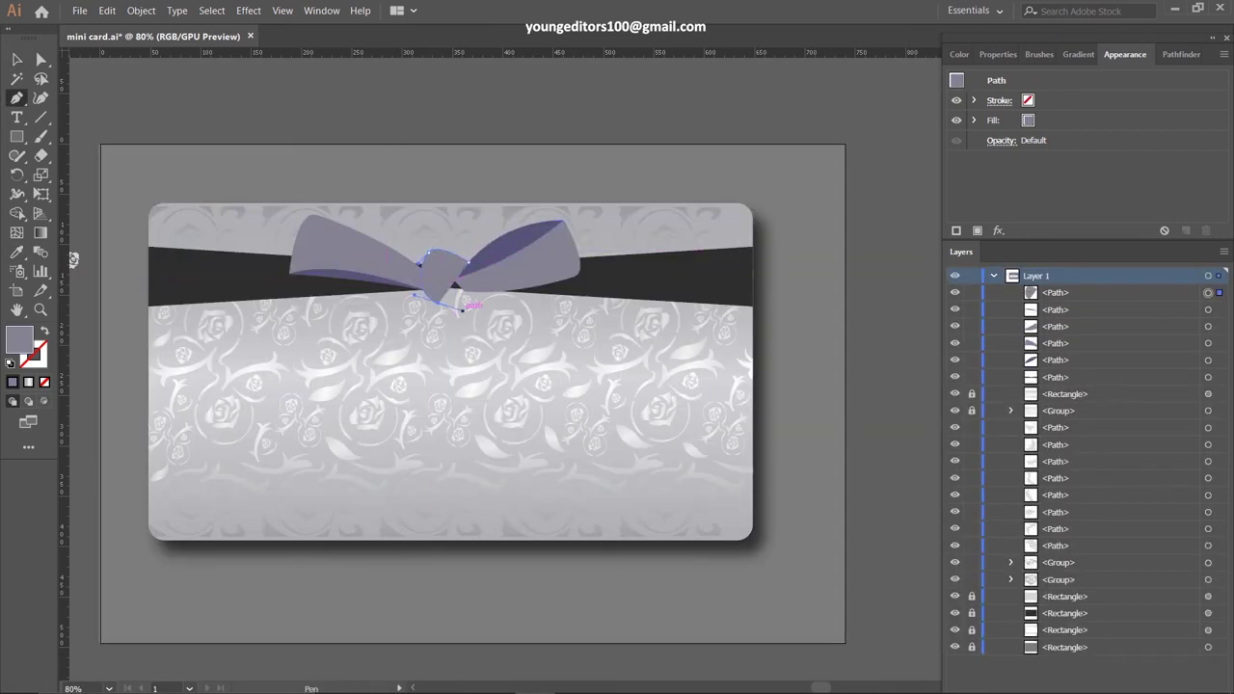
Bring the knot in front of the bow loops
right_click(449, 257)
left_click(656, 479)
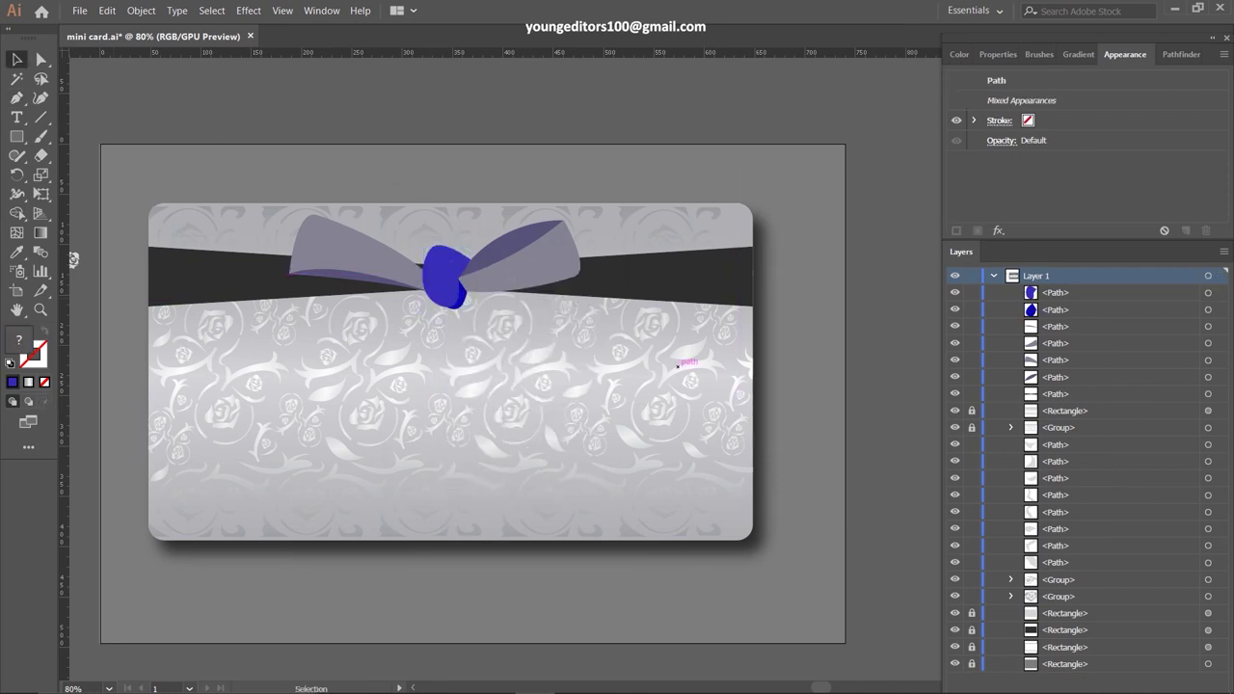
key("v")
left_click(318, 231)
Outline a new knot shape and fill it deep blue
key("a")
scroll(360, 281, "up", 4)
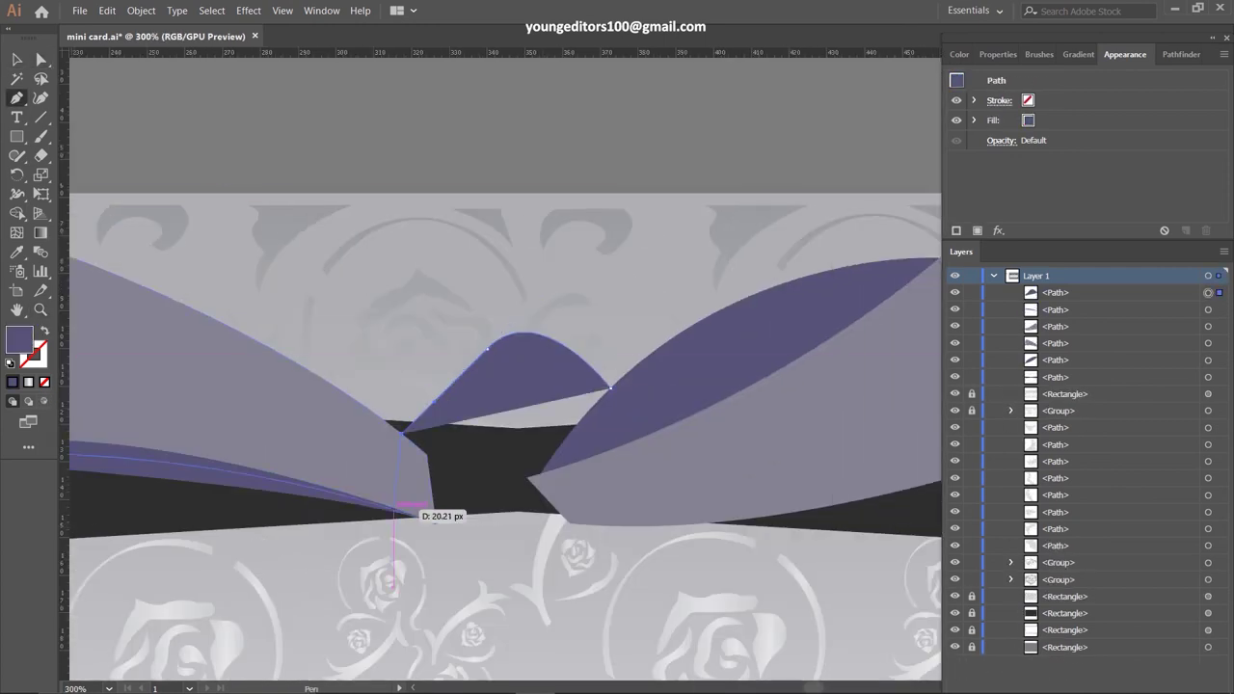
left_click(390, 512)
left_click(528, 549)
double_click(18, 340)
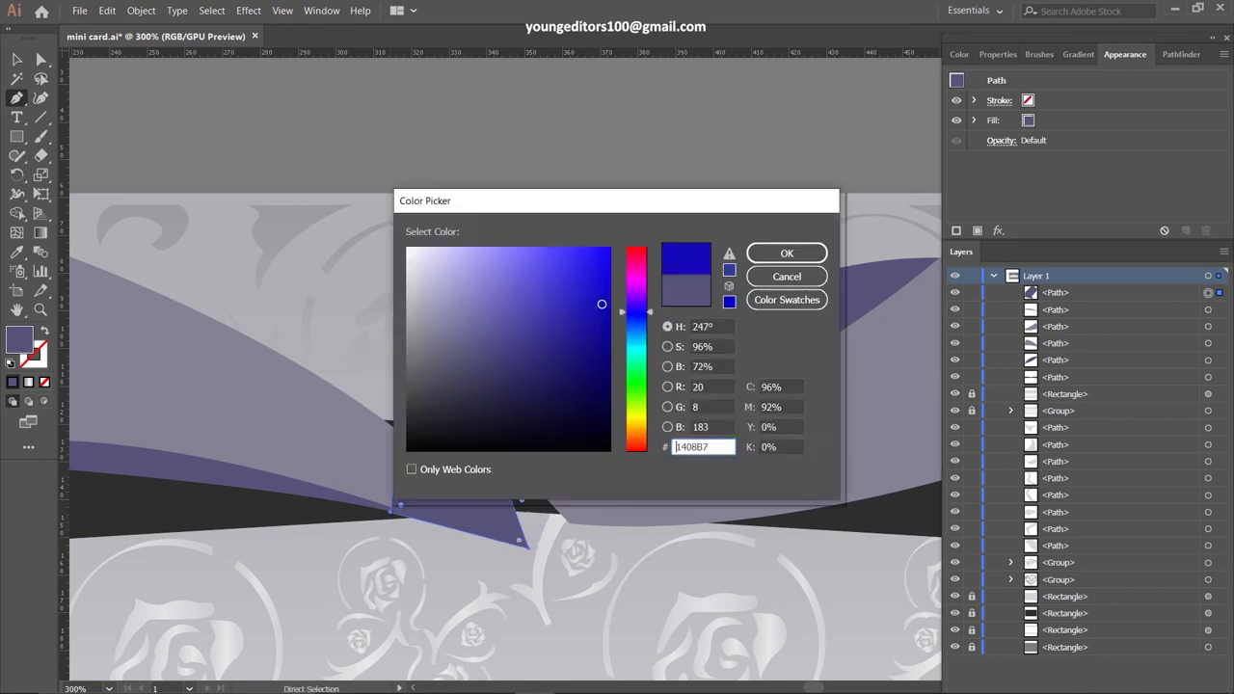
left_click(772, 176)
key("v")
left_click(704, 292, "shift")
Move a knot anchor point to reshape the knot
key("ctrl+minus")
key("a")
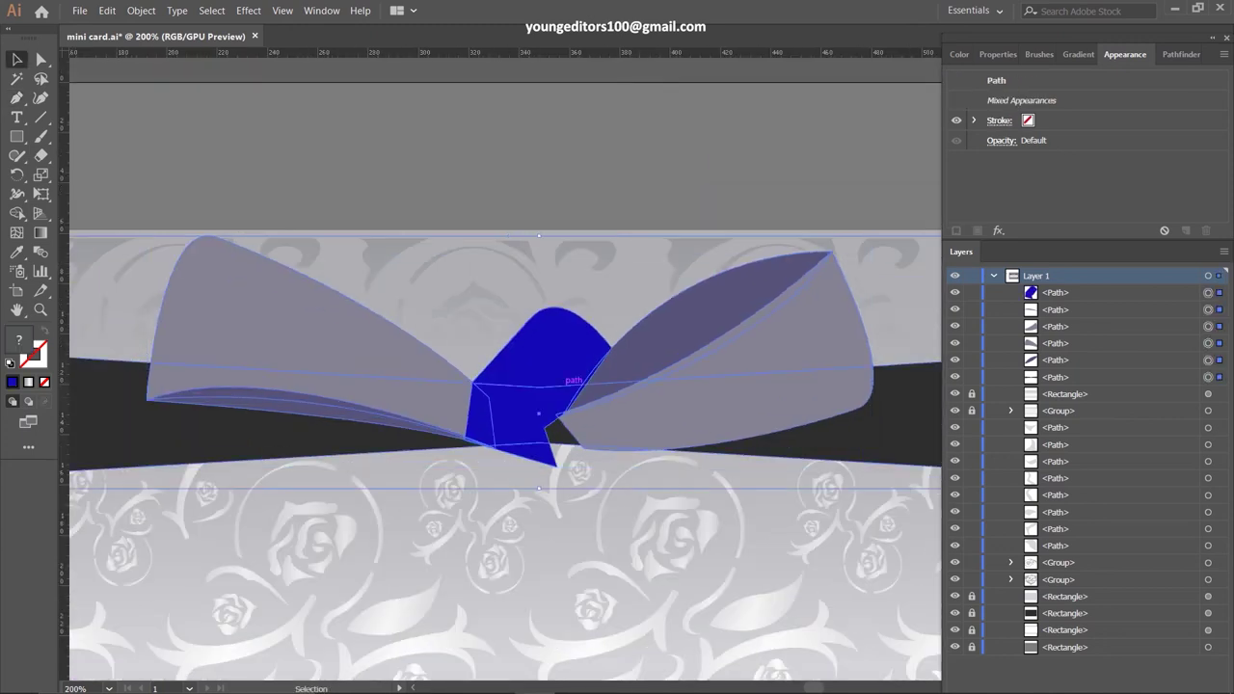
left_click_drag(539, 456, 683, 389)
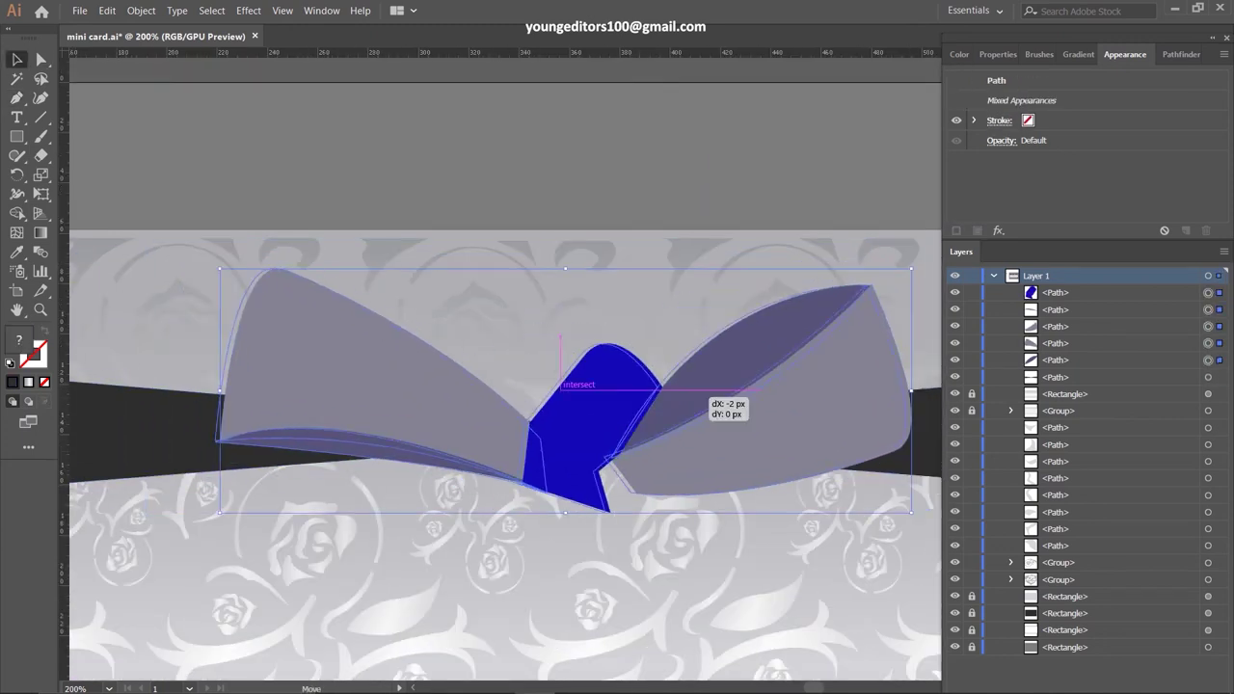
key("ctrl+minus")
key("v")
Give the dark ribbon band a bright blue fill
key("a")
left_click(772, 266)
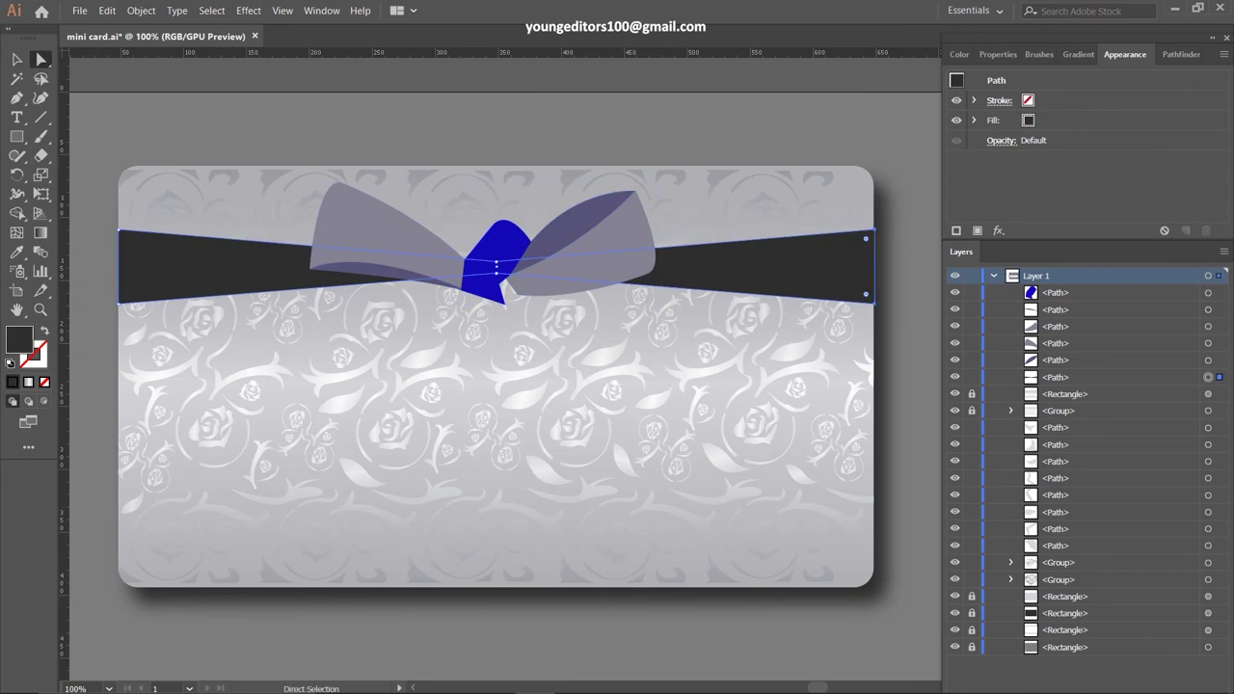
double_click(18, 338)
left_click(787, 173)
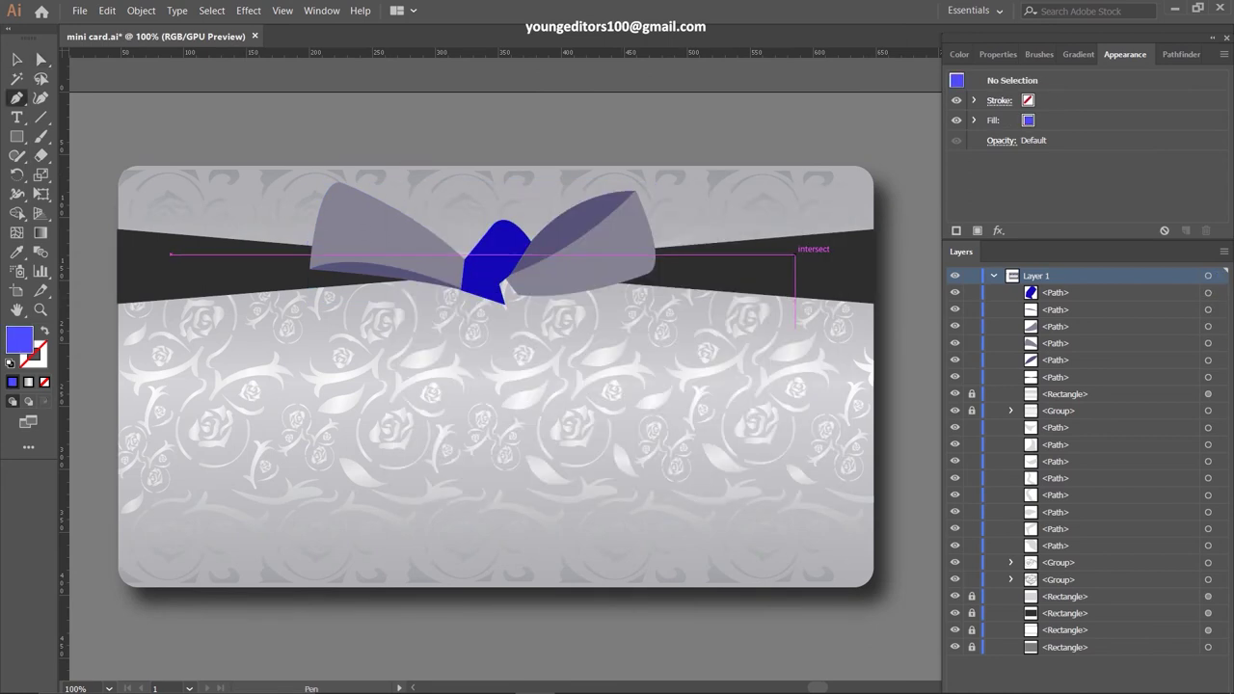
key("z")
left_click(461, 232)
Refill the knot piece blue and colour the small knot piece dark navy
left_click(625, 361)
key("a")
left_click(415, 279)
scroll(415, 279, "up", 3)
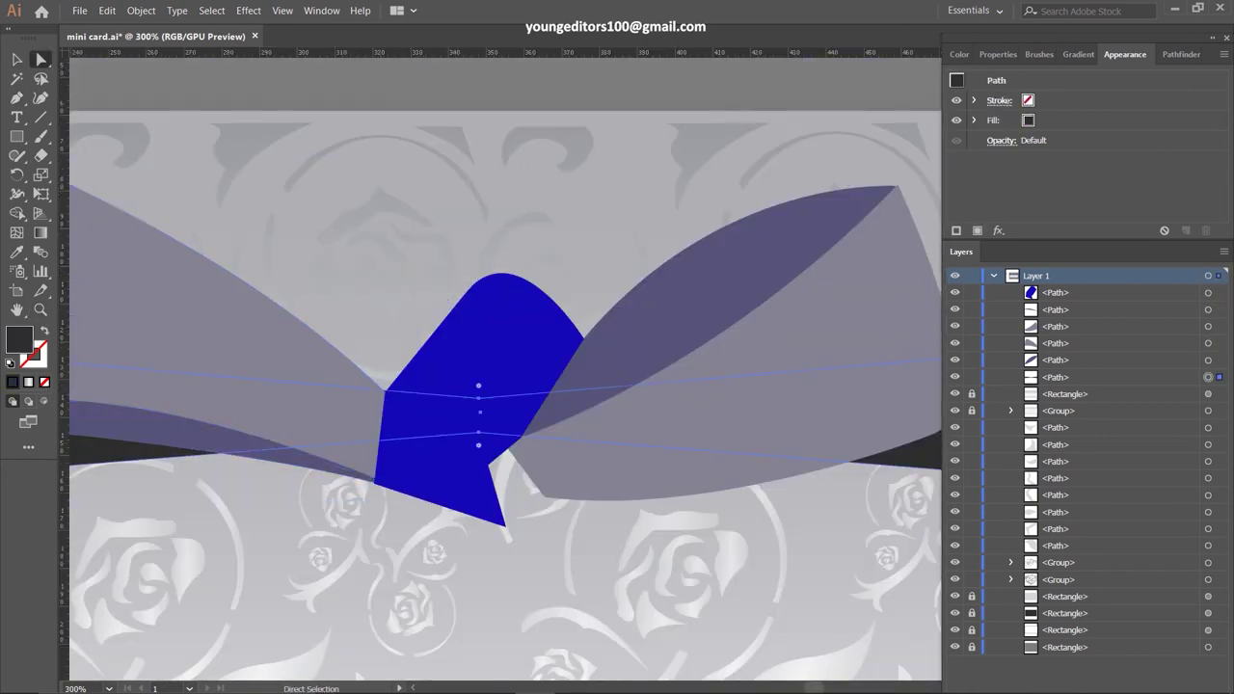
double_click(18, 339)
key("Return")
key("p")
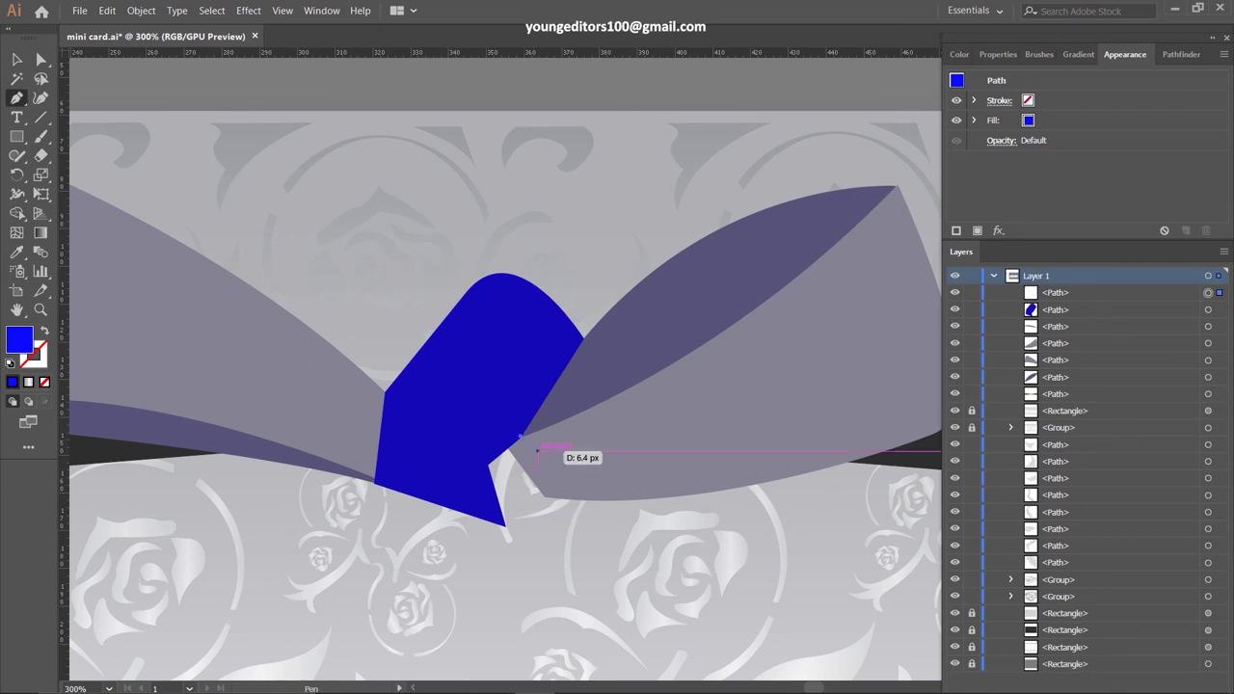
double_click(18, 339)
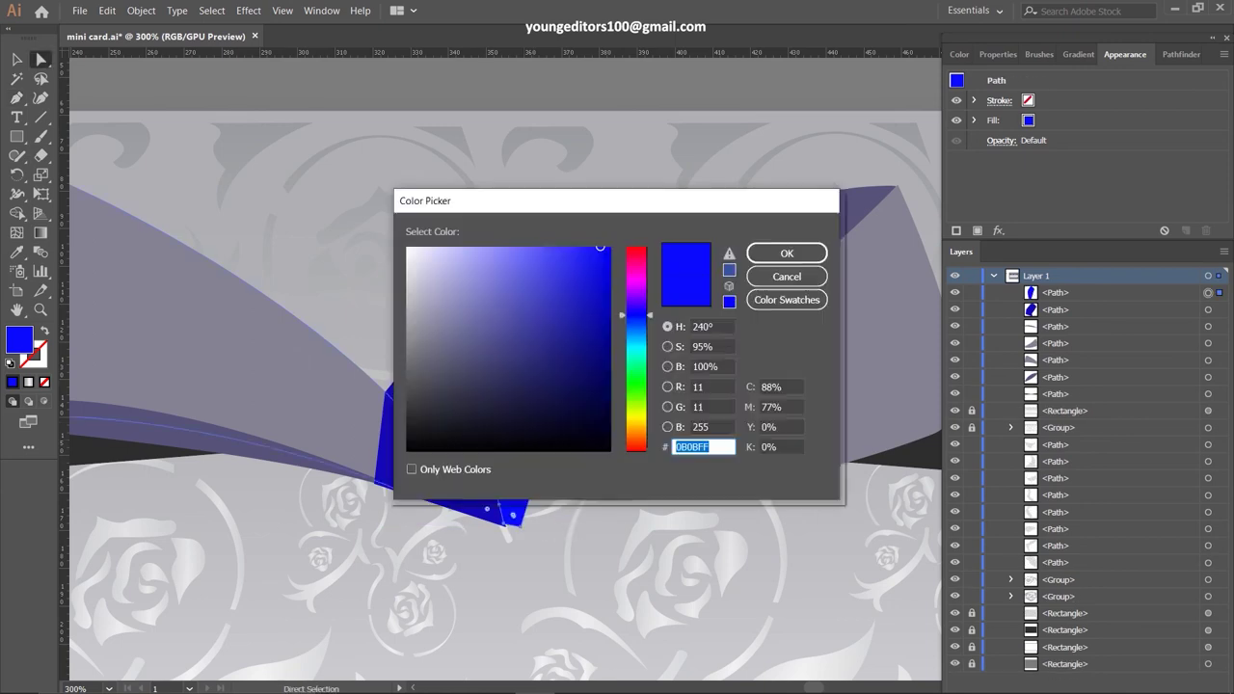
left_click(598, 424)
Pen-draw a ribbon tail with a notched end hanging below the knot
left_click(788, 251)
key("p")
scroll(488, 207, "down", 5)
left_click_drag(863, 386, 935, 511)
scroll(675, 385, "down", 5)
left_click(826, 617)
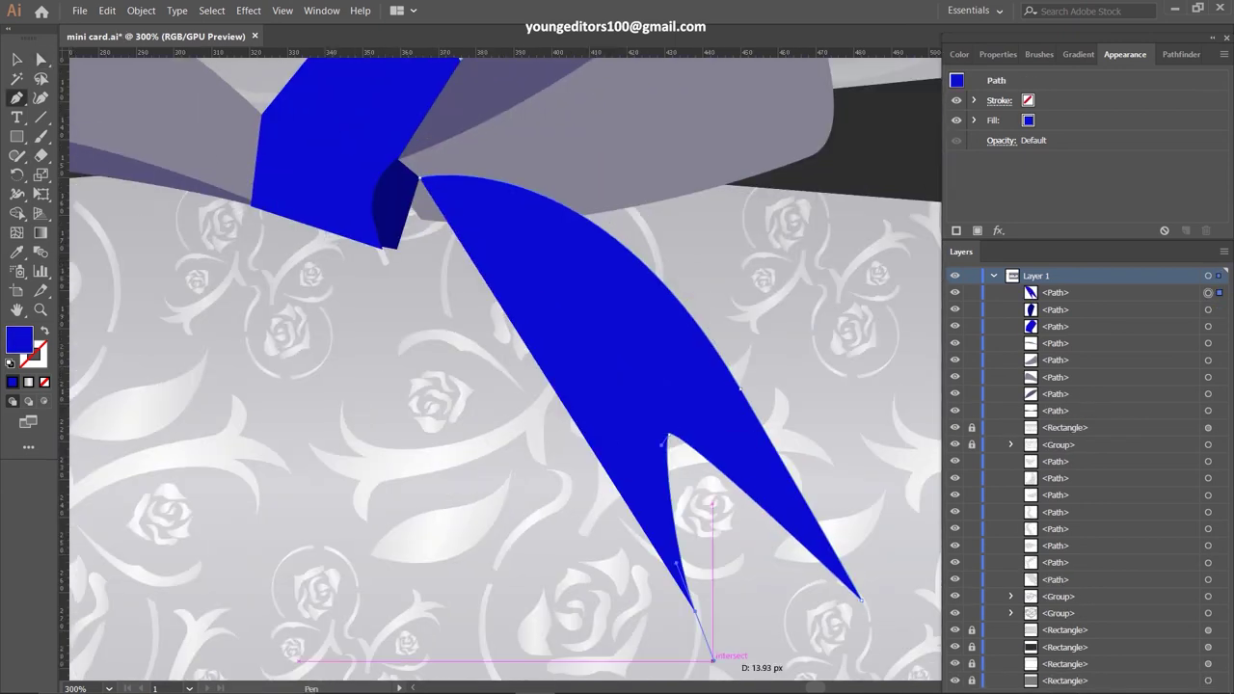
left_click(675, 662)
left_click(468, 198)
key("ctrl+shift+a")
key("ctrl+minus")
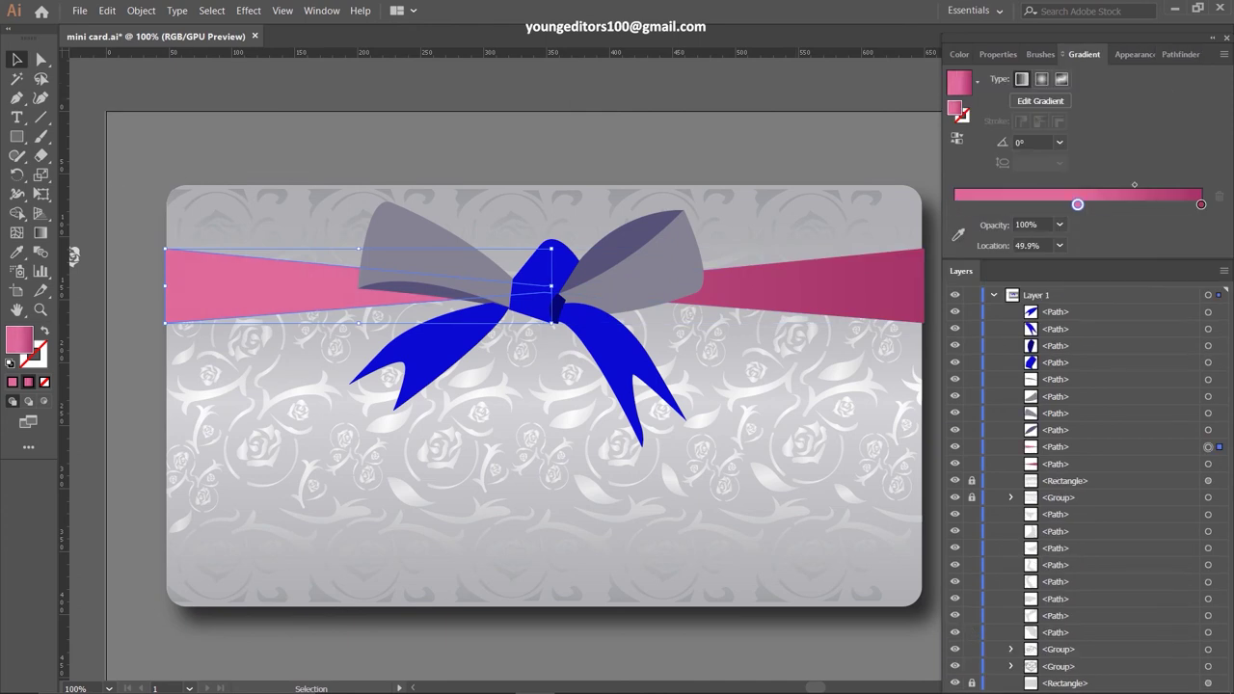
Run the pink gradient horizontally across the band's left half, then select the right half
key("g")
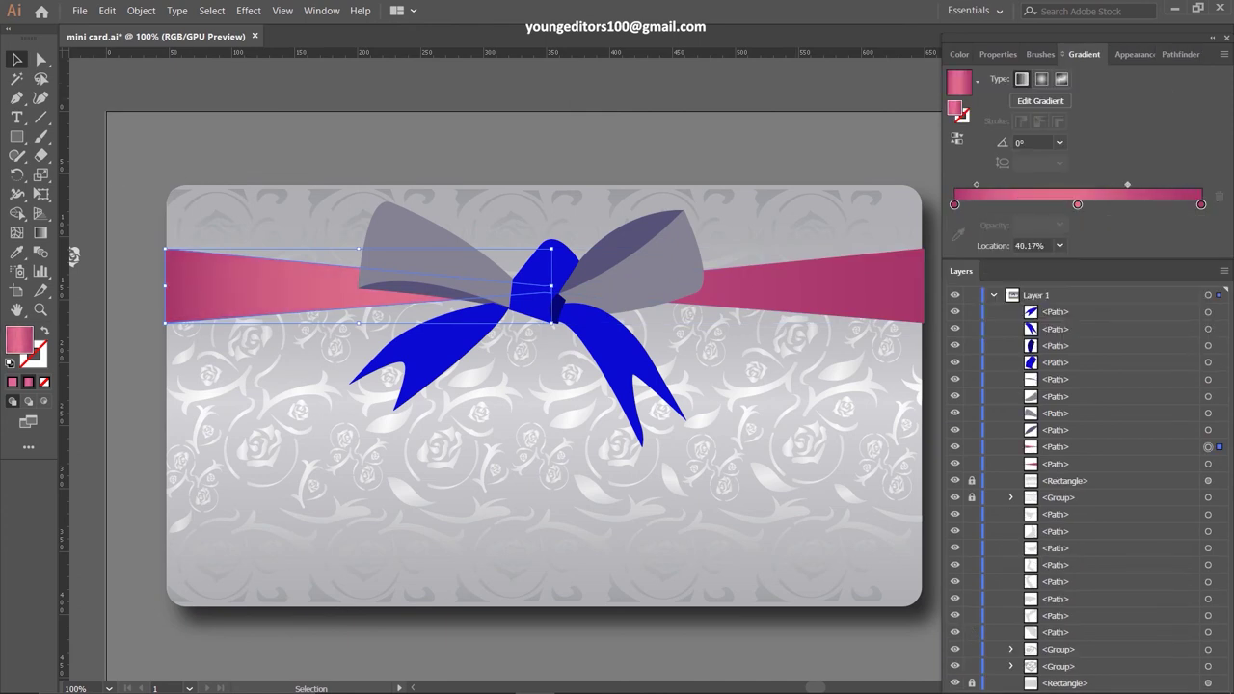
left_click_drag(441, 327, 154, 328)
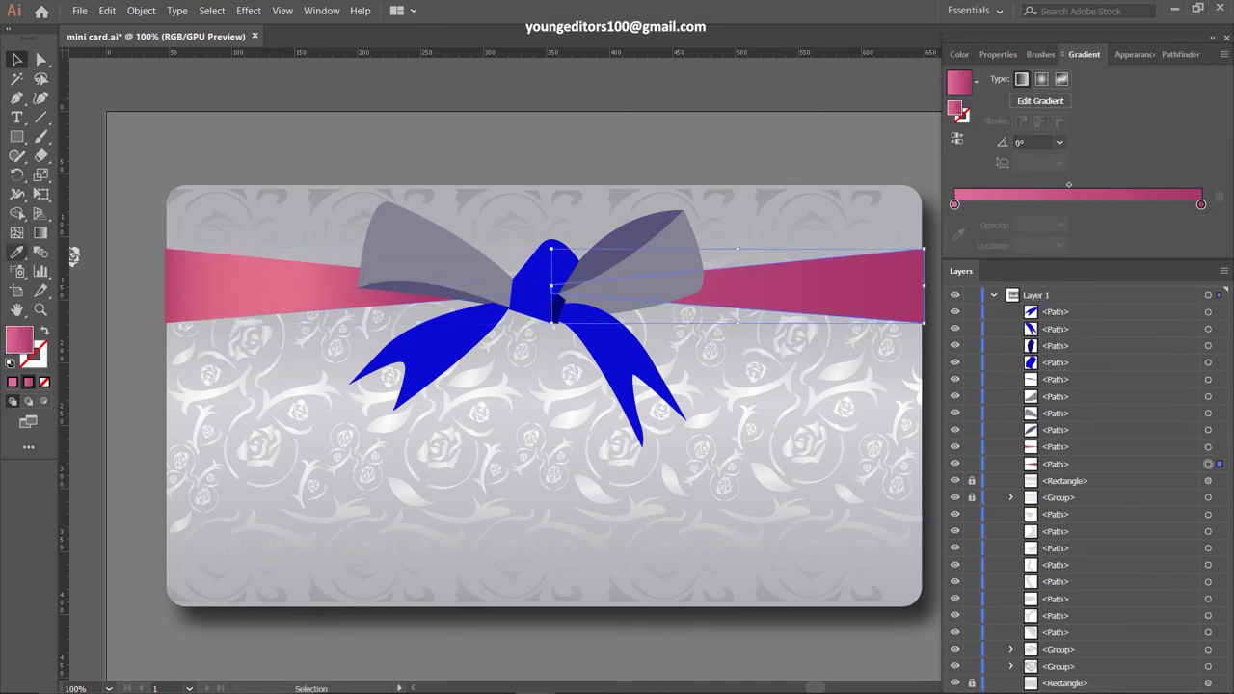
left_click(718, 289)
Give the bow's left loop a pink gradient shifted up-left and adjust its stop colour
left_click(424, 252)
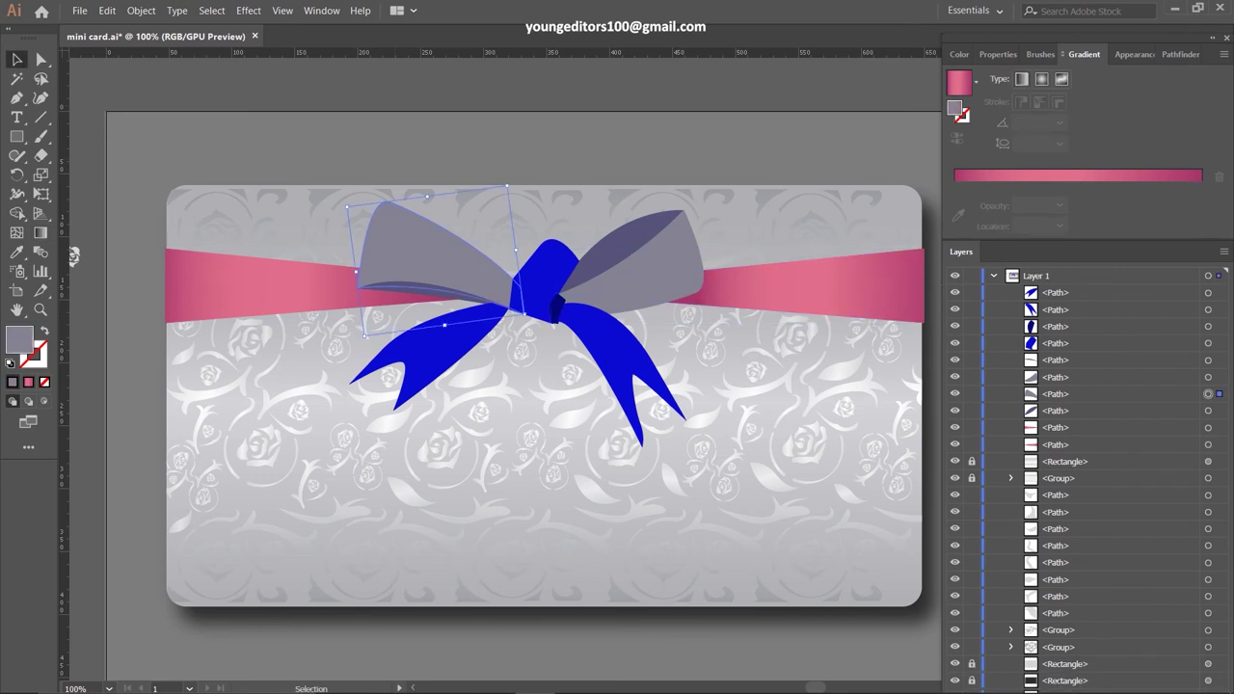
left_click_drag(386, 250, 559, 313)
left_click_drag(384, 249, 356, 238)
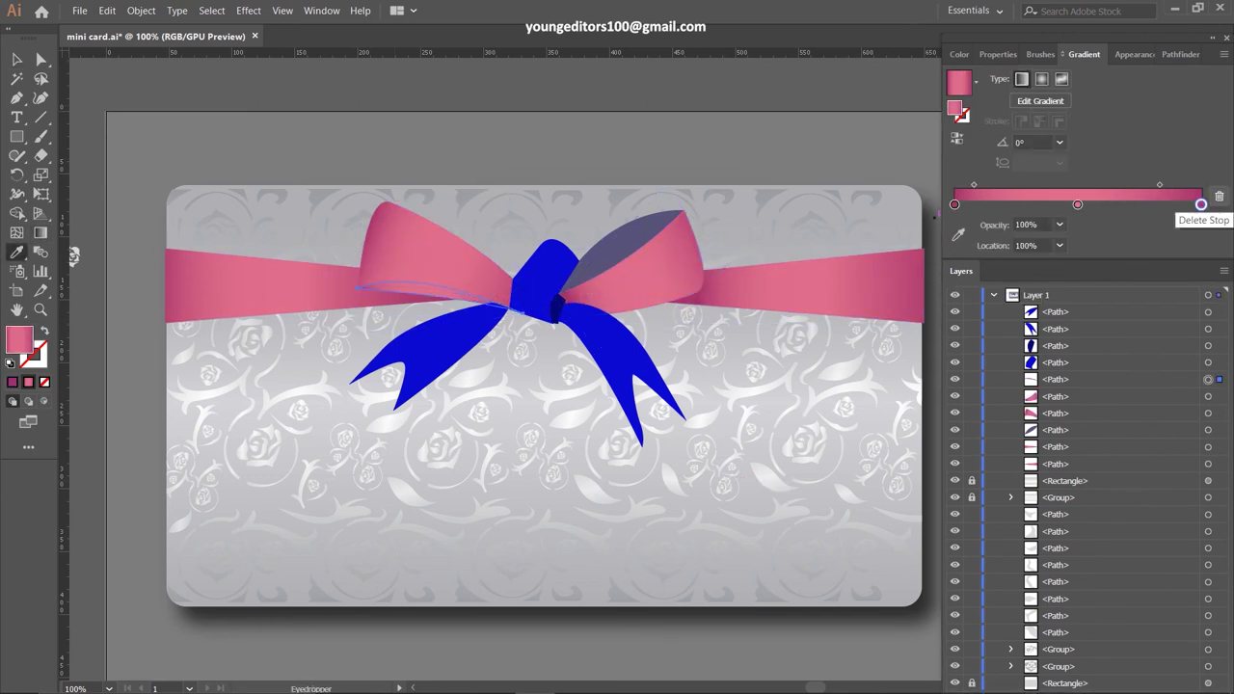
double_click(1200, 203)
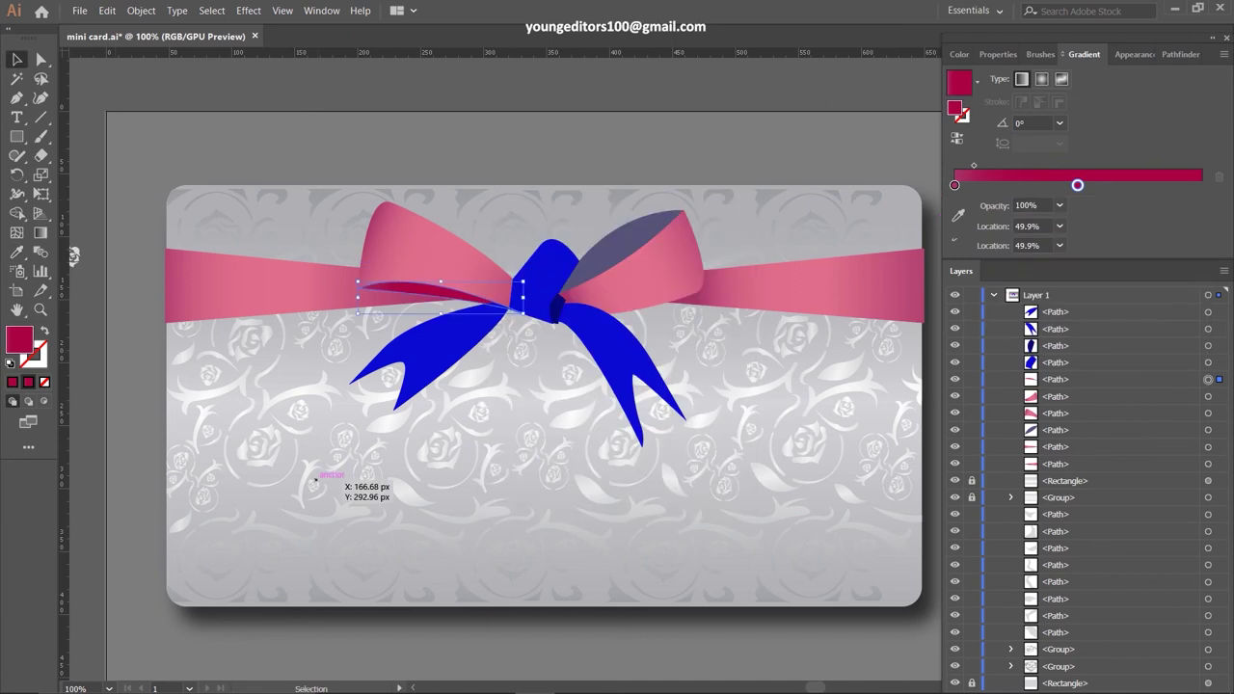
double_click(954, 92)
key("Return")
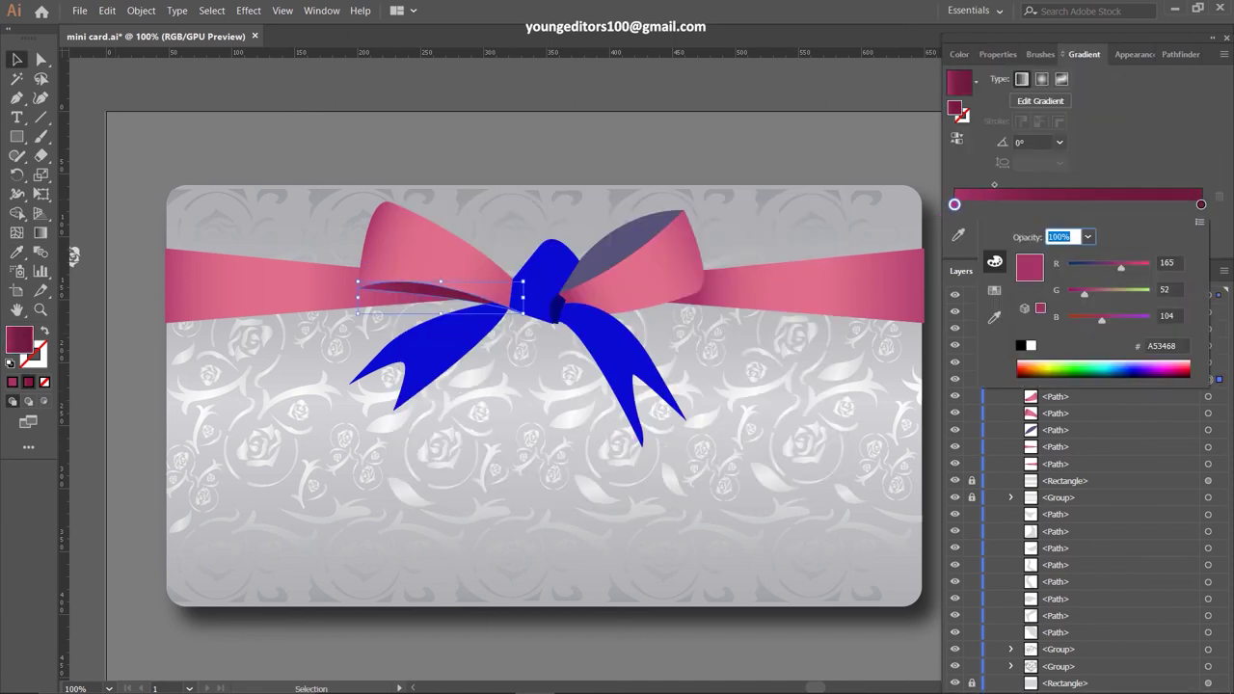
Turn the ribbon piece's gradient to run downward and edit its right stop colour
key("Escape")
key("g")
left_click_drag(443, 291, 441, 277)
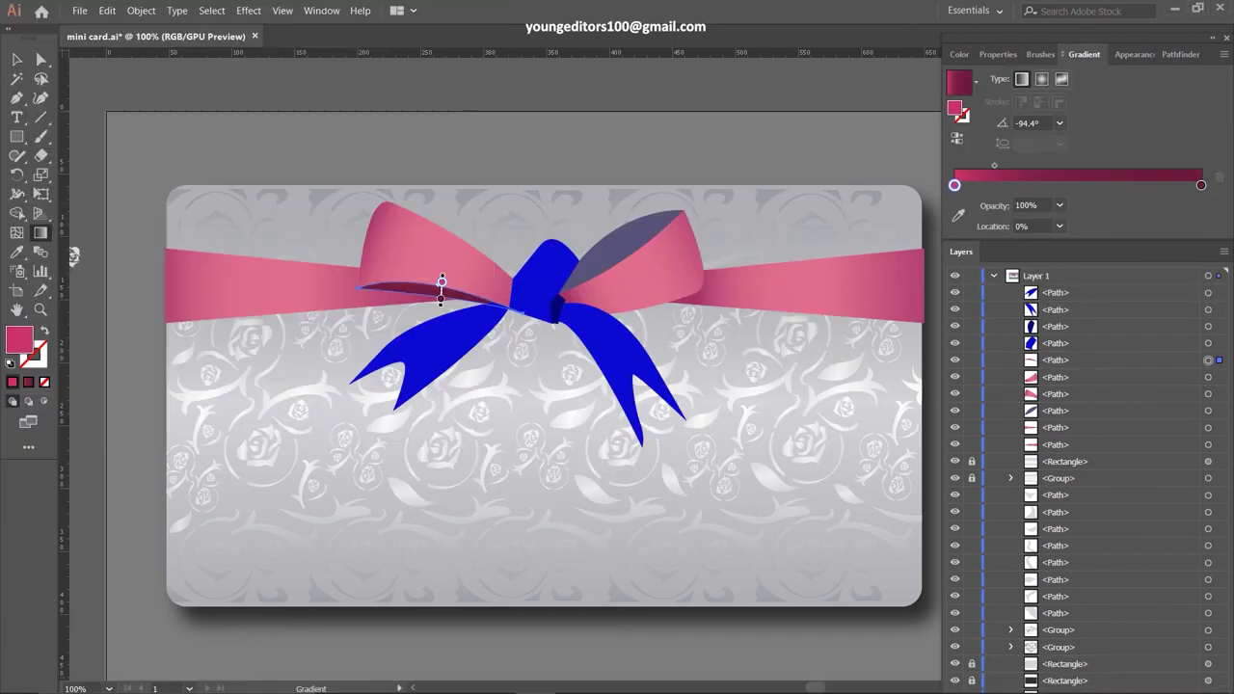
double_click(1202, 185)
key("Escape")
Give the right loop's inner piece the maroon gradient, angled left to right
left_click(628, 236)
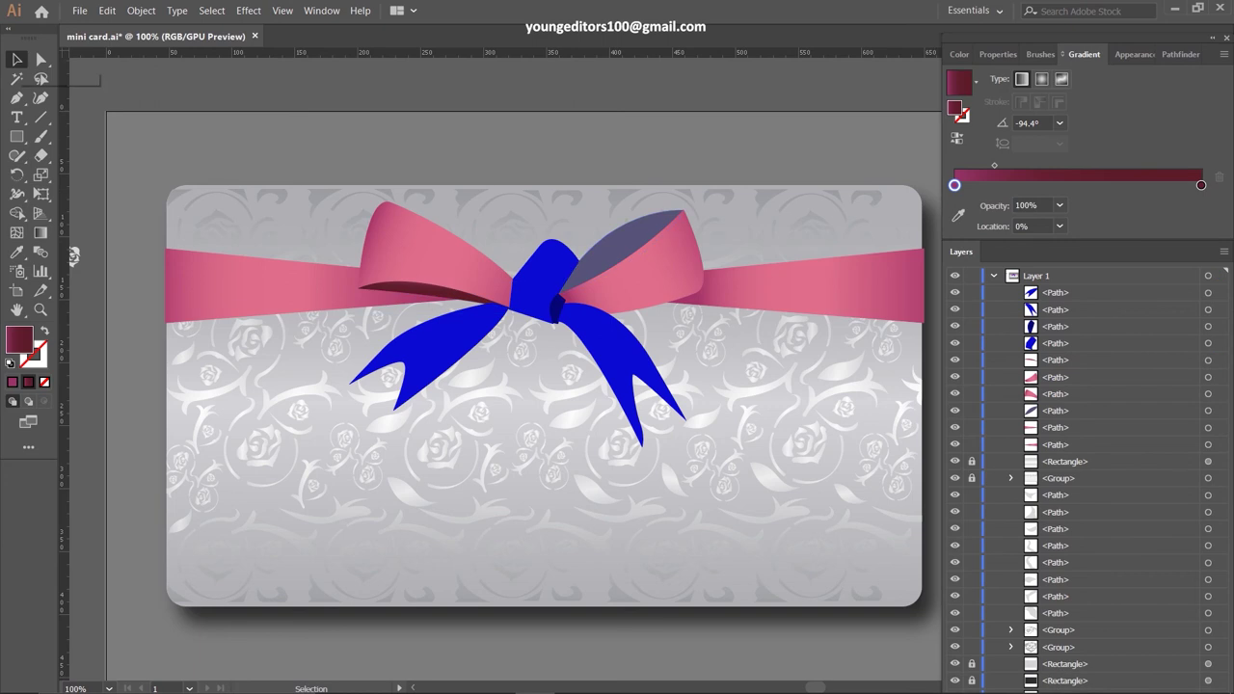
left_click(960, 83)
key("g")
left_click_drag(632, 229, 668, 239)
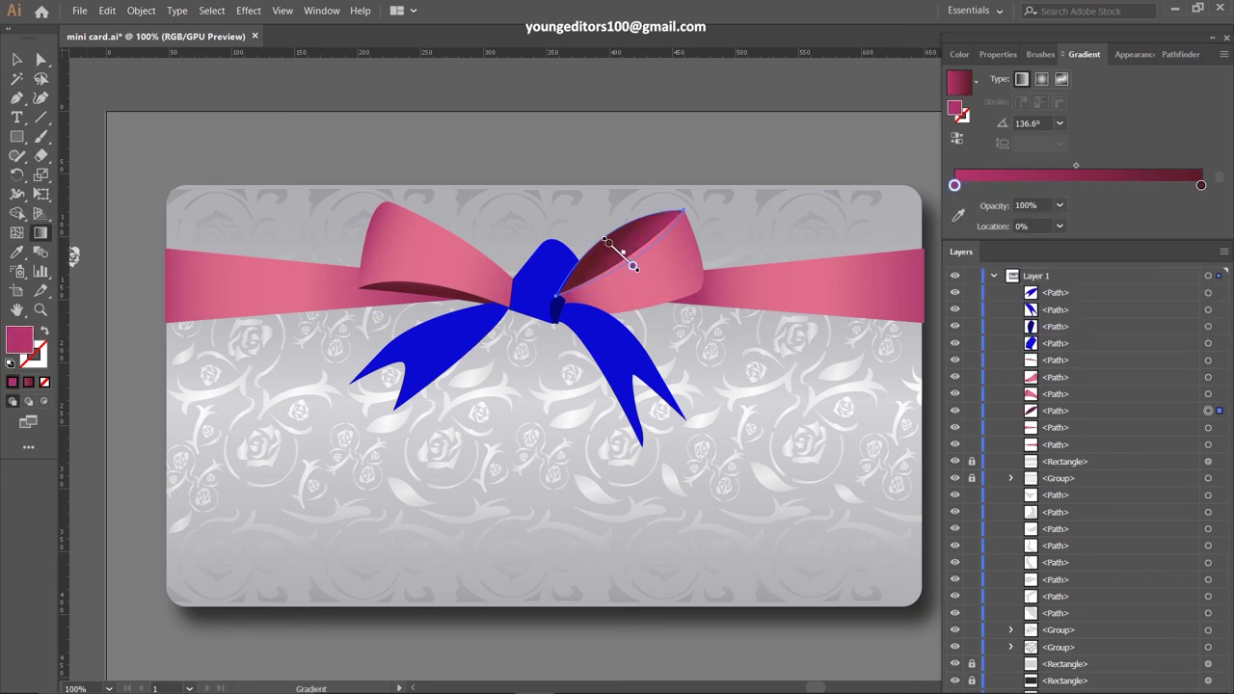
Fill the blue knot, small knot piece and both tails with the pink gradient
left_click(549, 266)
left_click(41, 232)
left_click(960, 83)
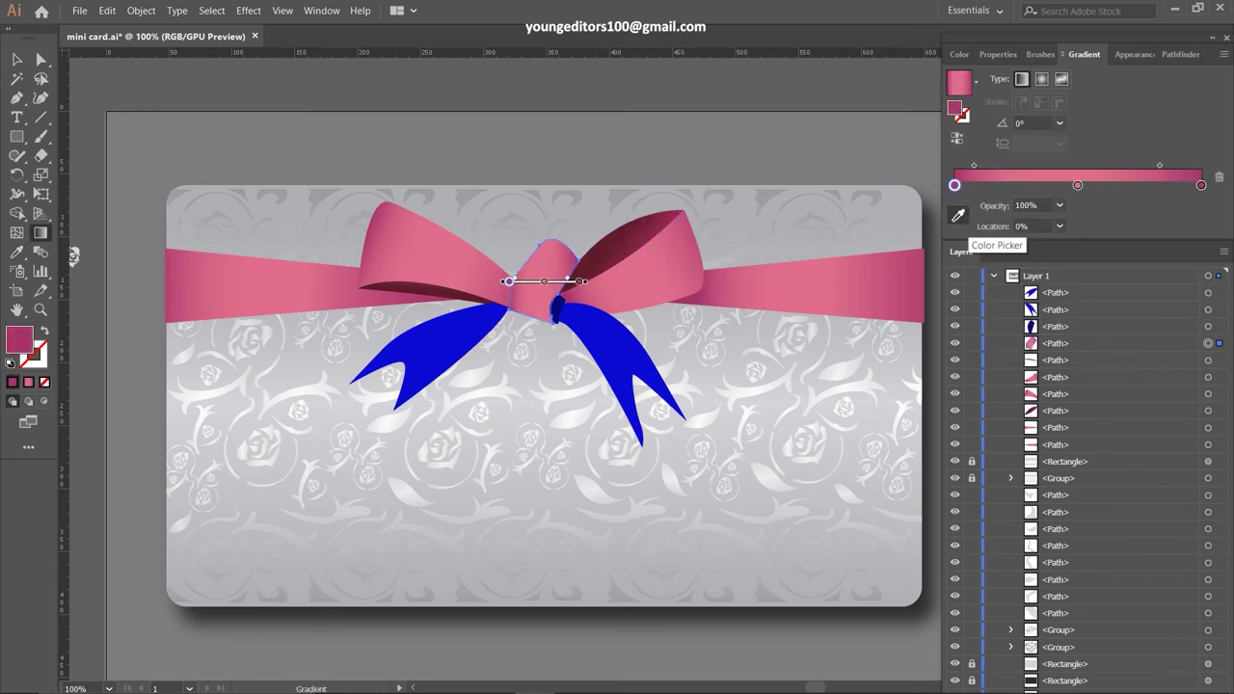
left_click(555, 308)
key("g")
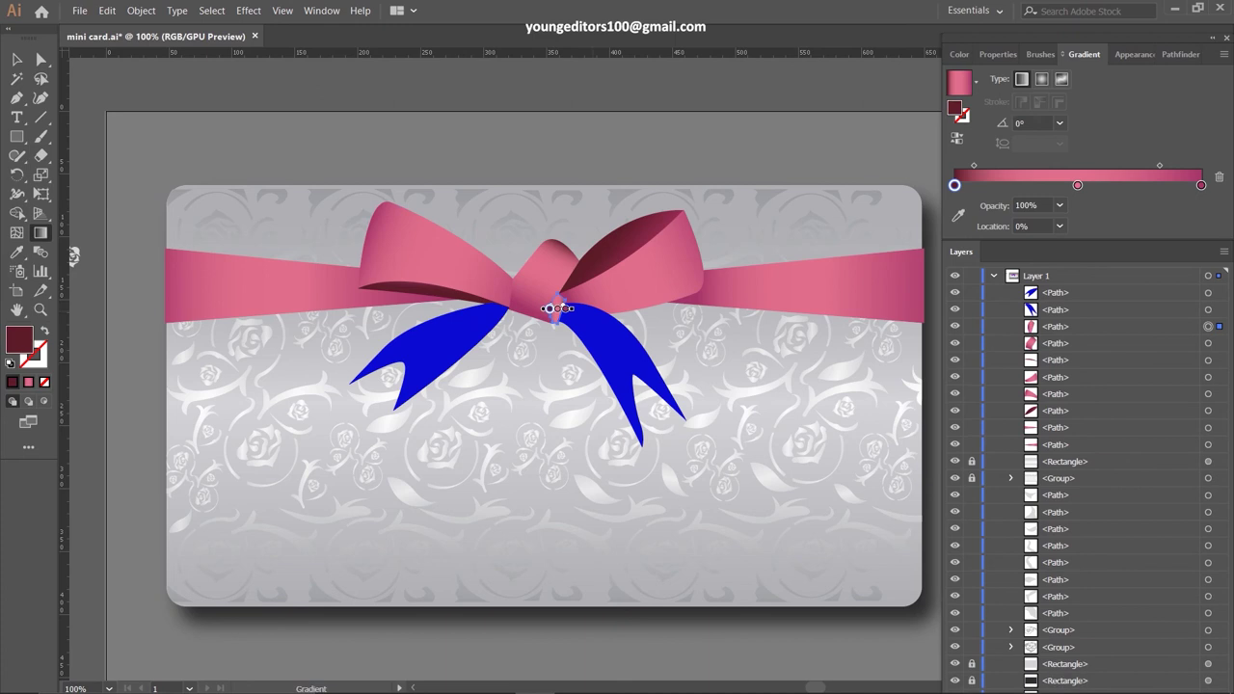
key("v")
left_click(617, 385)
left_click(40, 232)
Set the left tail's gradient angle and choose deep maroon 890B47 for the shading
left_click(434, 357)
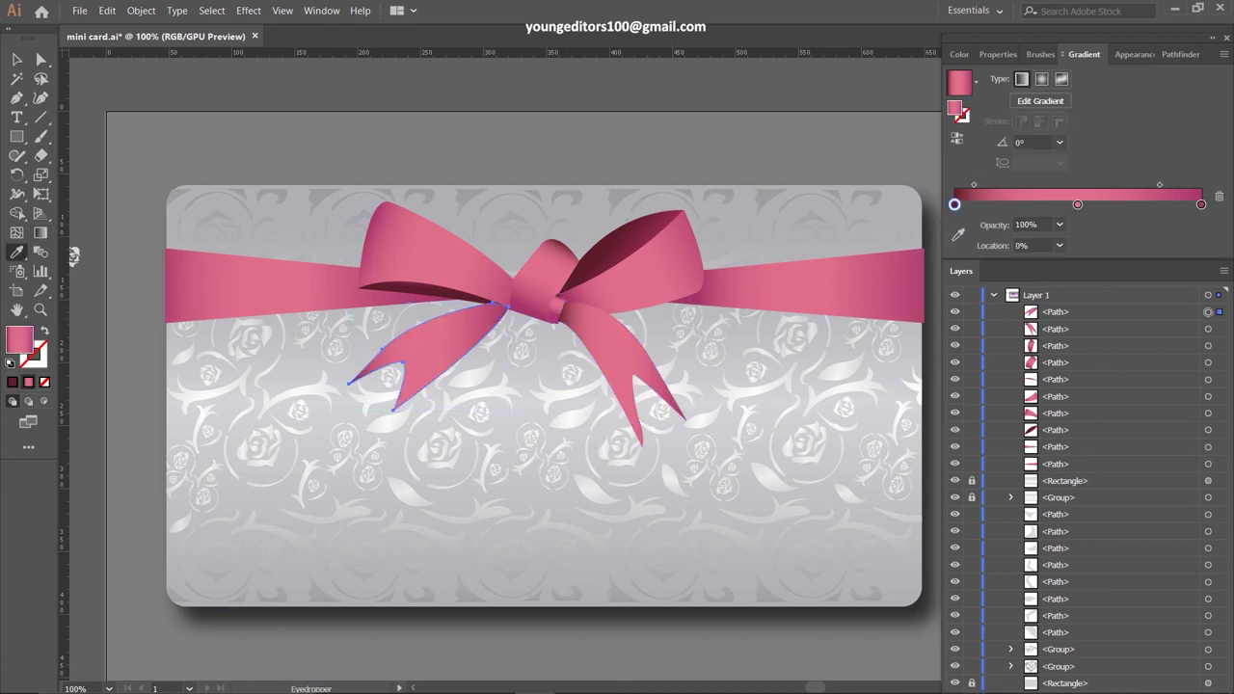
key("v")
left_click(454, 358)
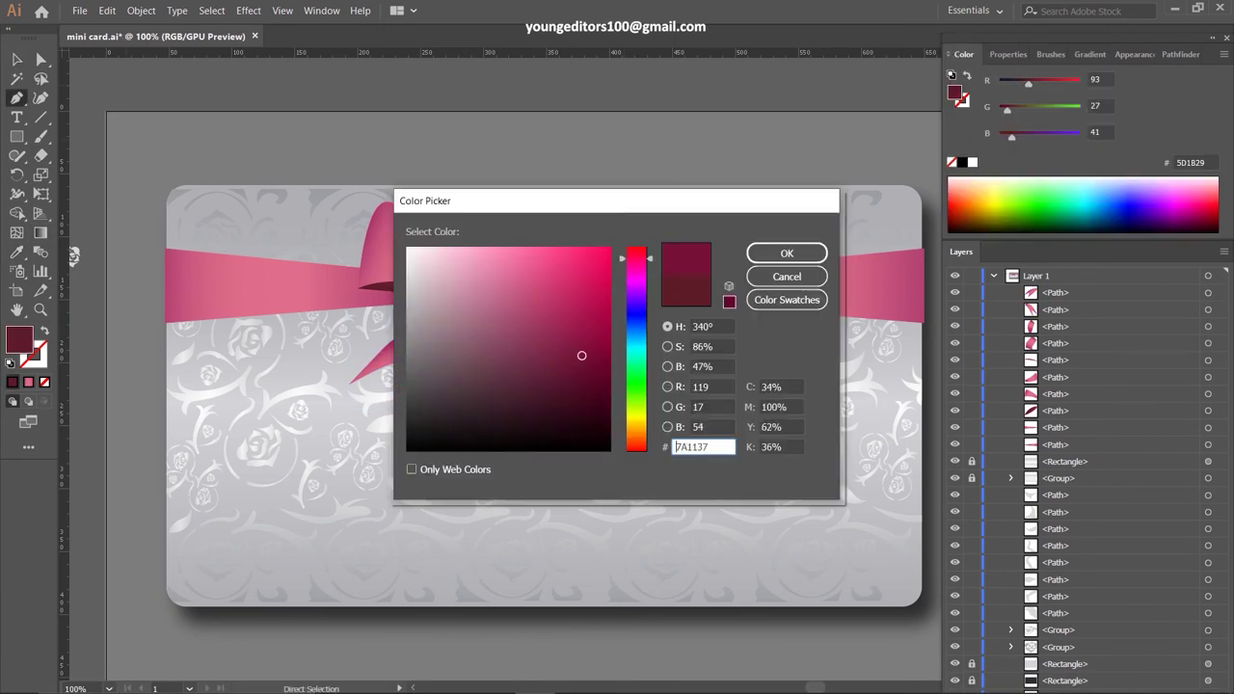
type("890B47")
key("Return")
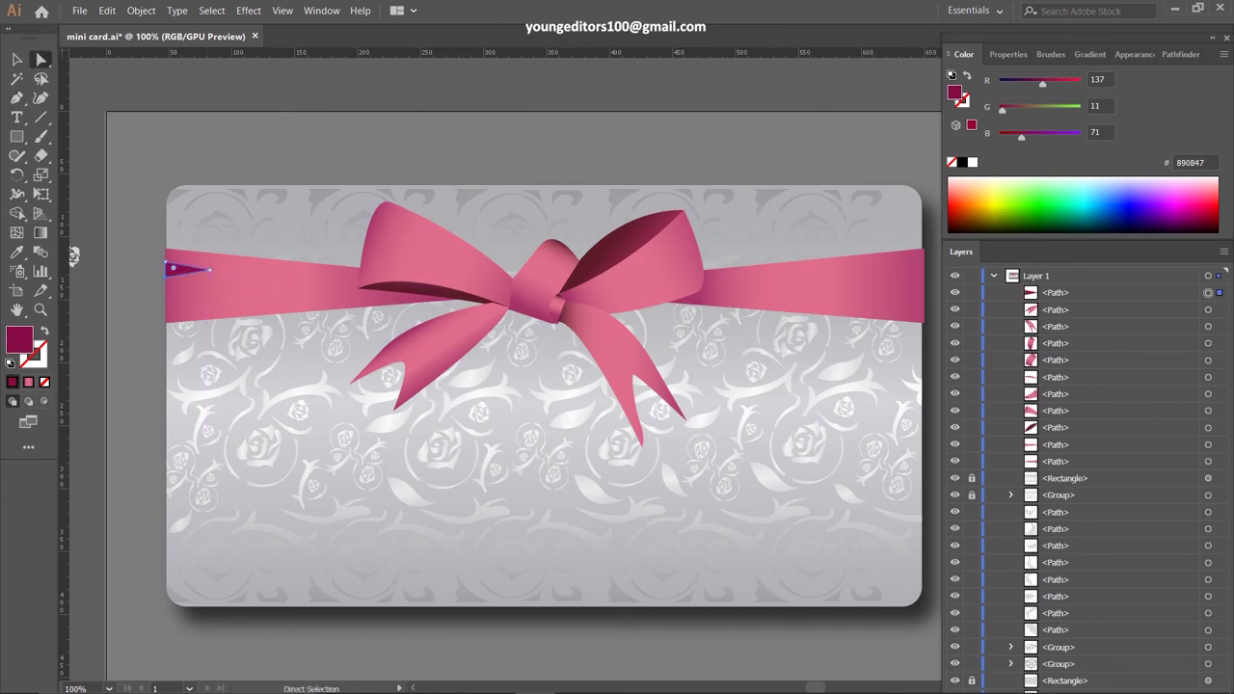
Gaussian-blur the dark shading strokes on the left ribbon, undoing the last one
key("Return")
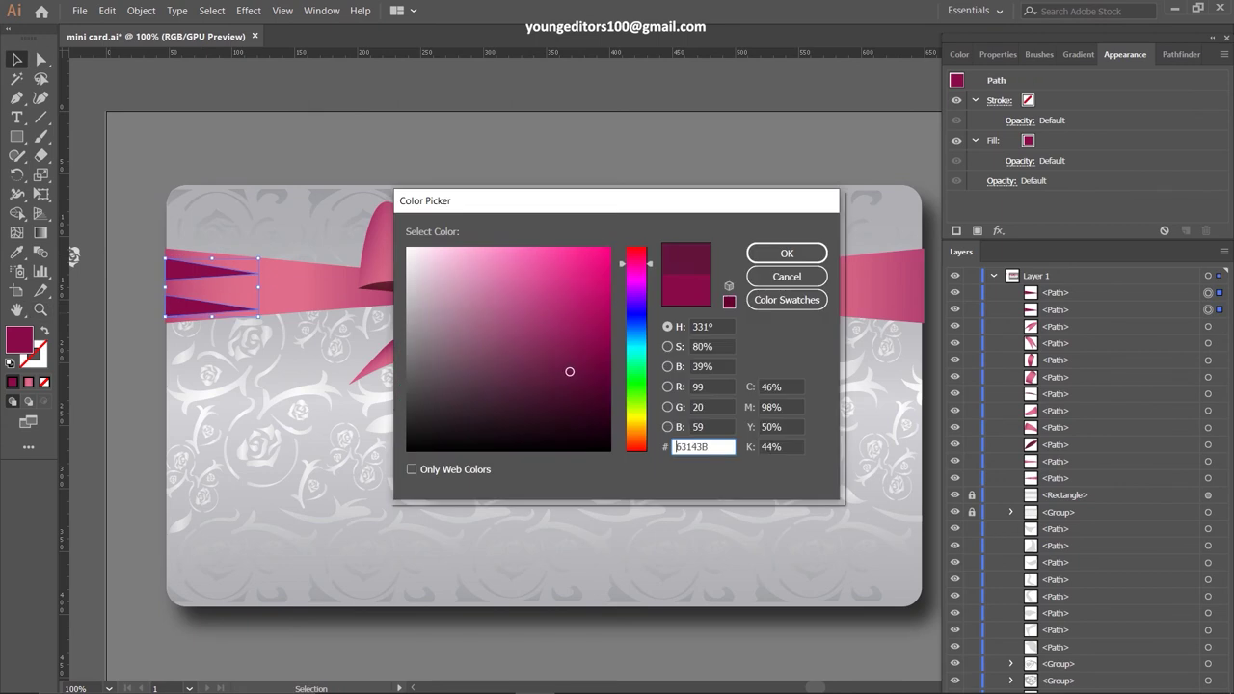
key("Return")
key("ctrl+shift+alt+e")
key("Return")
key("ctrl+shift+a")
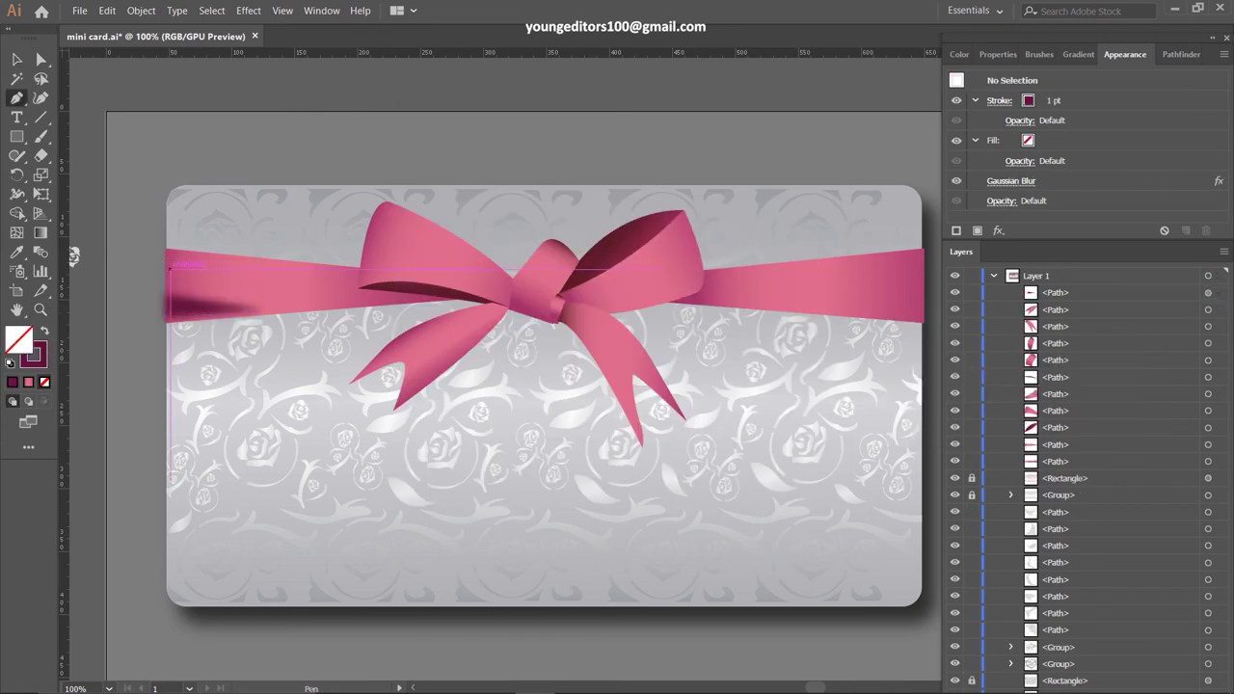
key("ctrl+shift+alt+e")
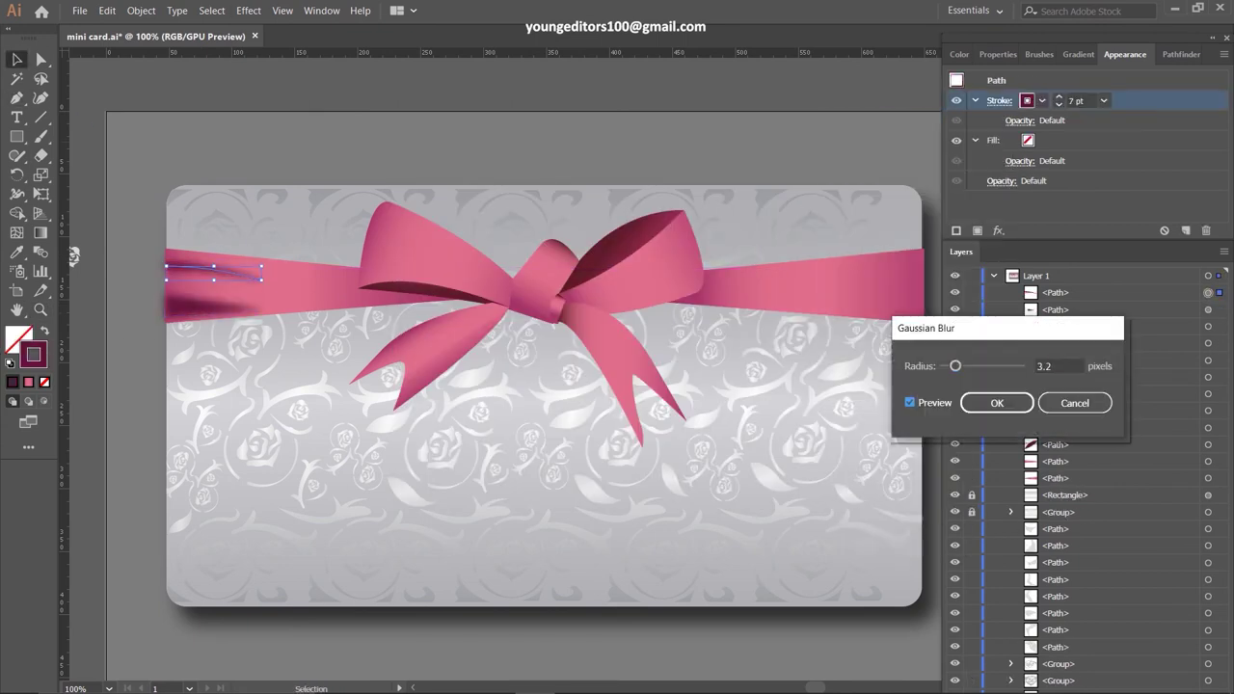
key("Return")
key("ctrl+shift+a")
key("ctrl+z")
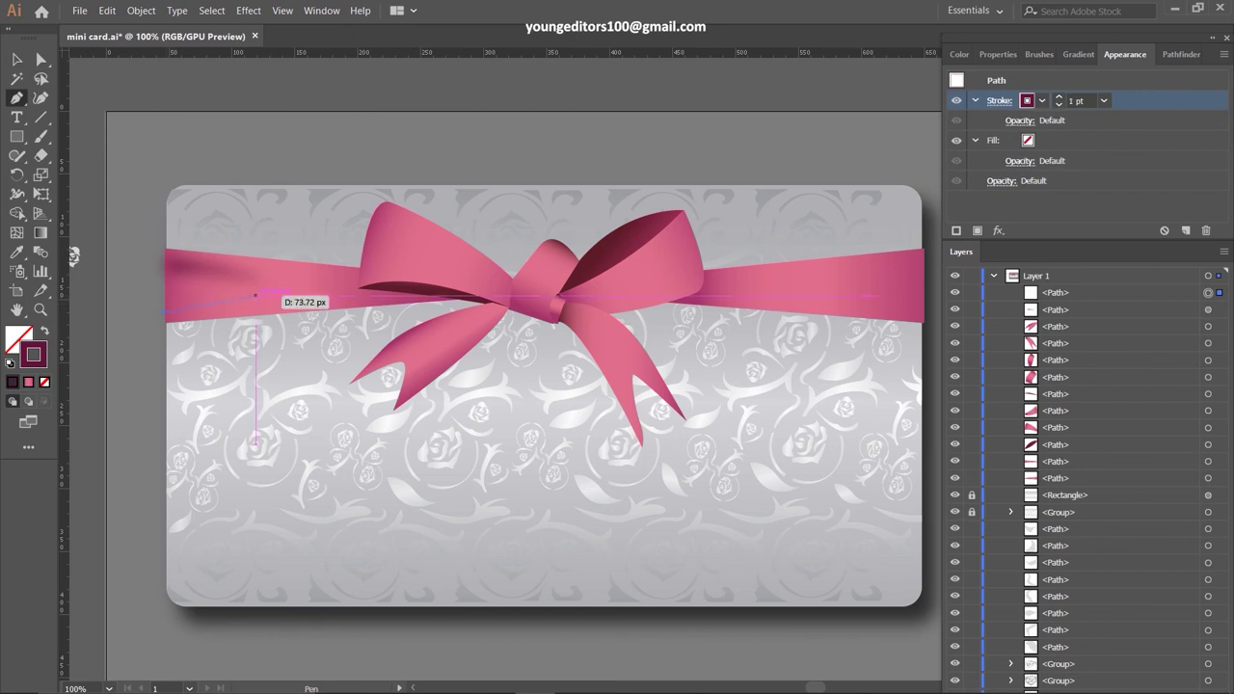
Blur the finished shading path and give its stroke a width profile
left_click(999, 100)
key("ctrl+shift+alt+e")
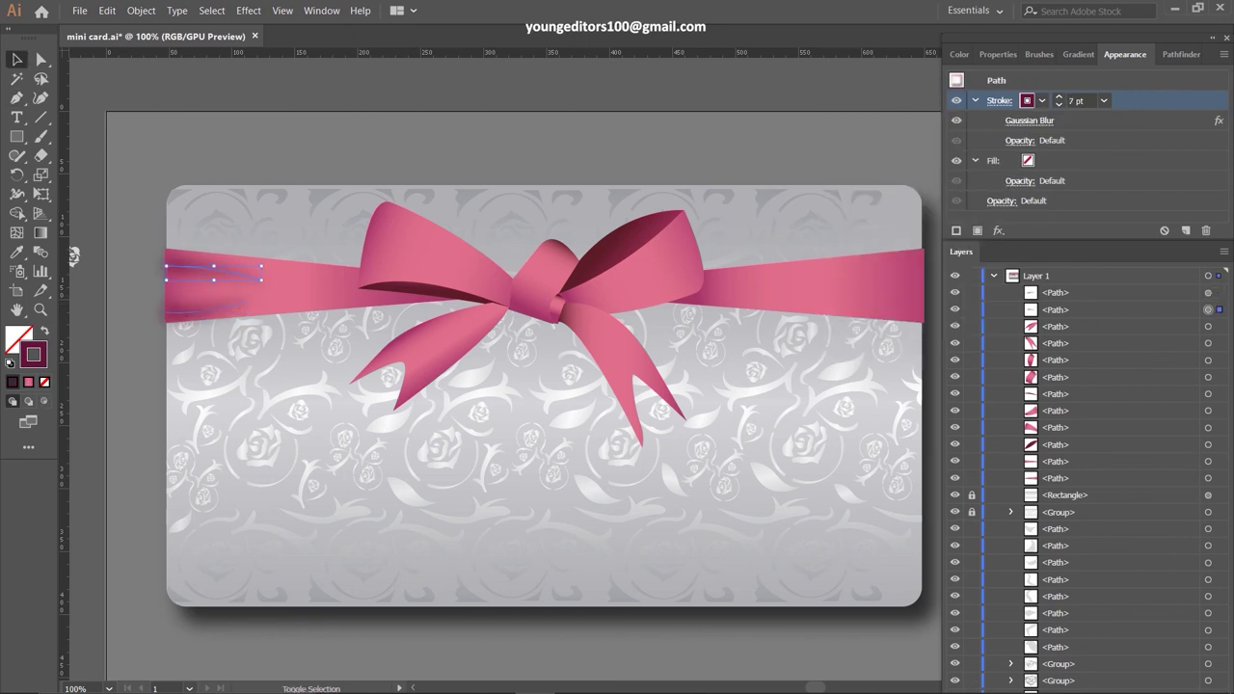
left_click(999, 100)
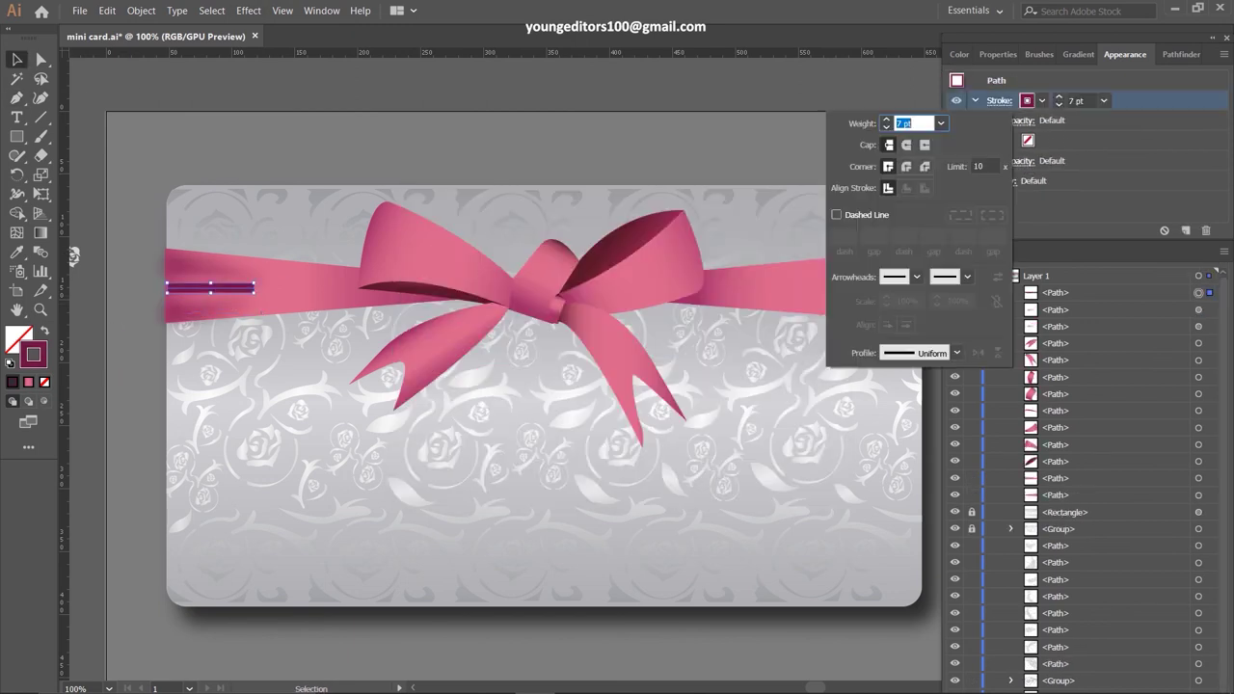
left_click(954, 353)
left_click(907, 376)
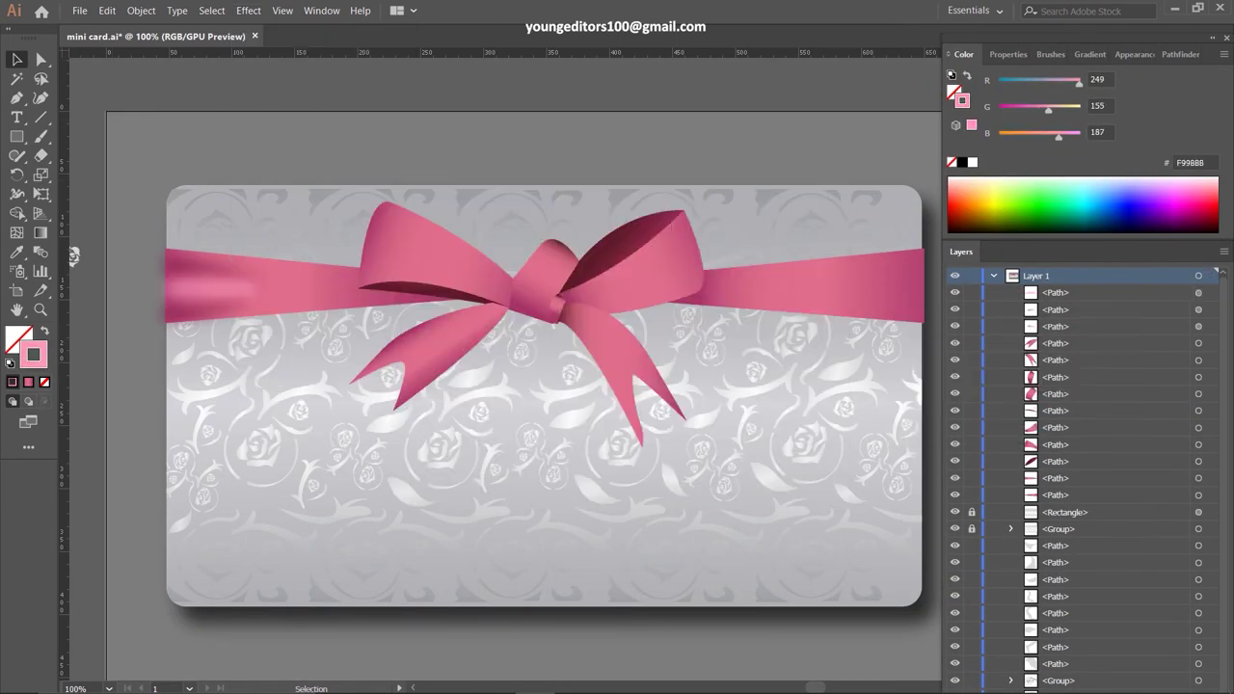
Group the ribbon shading strokes together
left_click(73, 256)
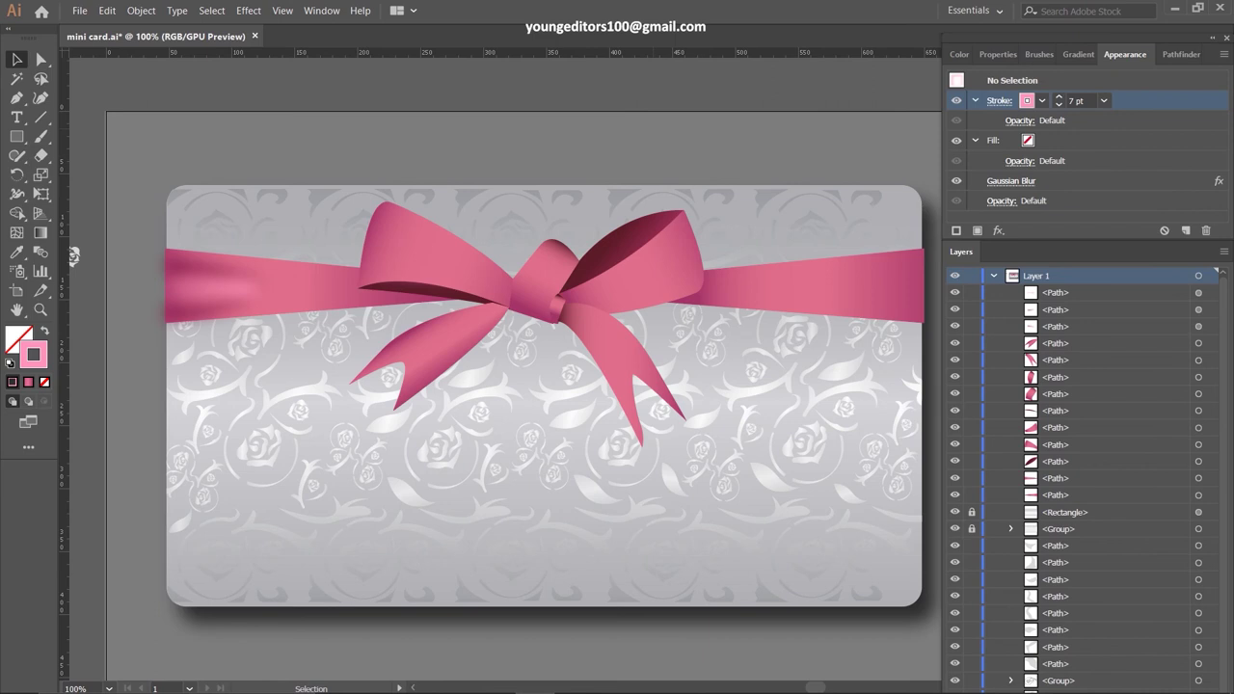
left_click(231, 288)
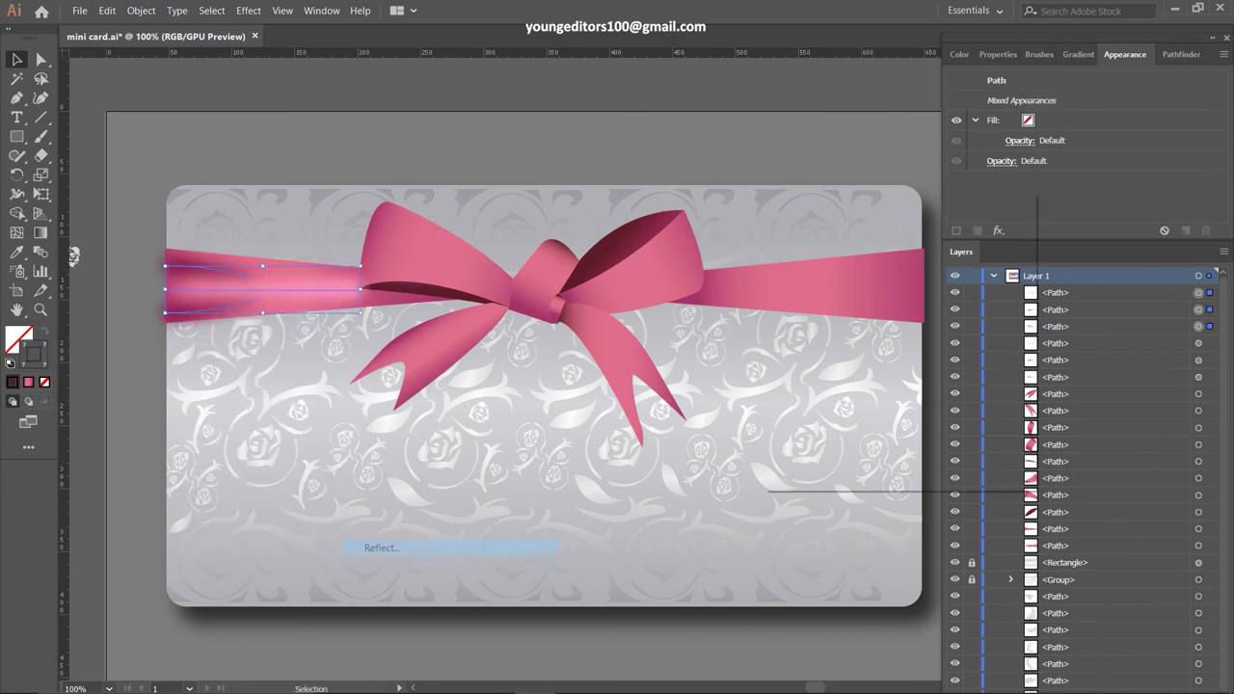
left_click(140, 11)
left_click(159, 138)
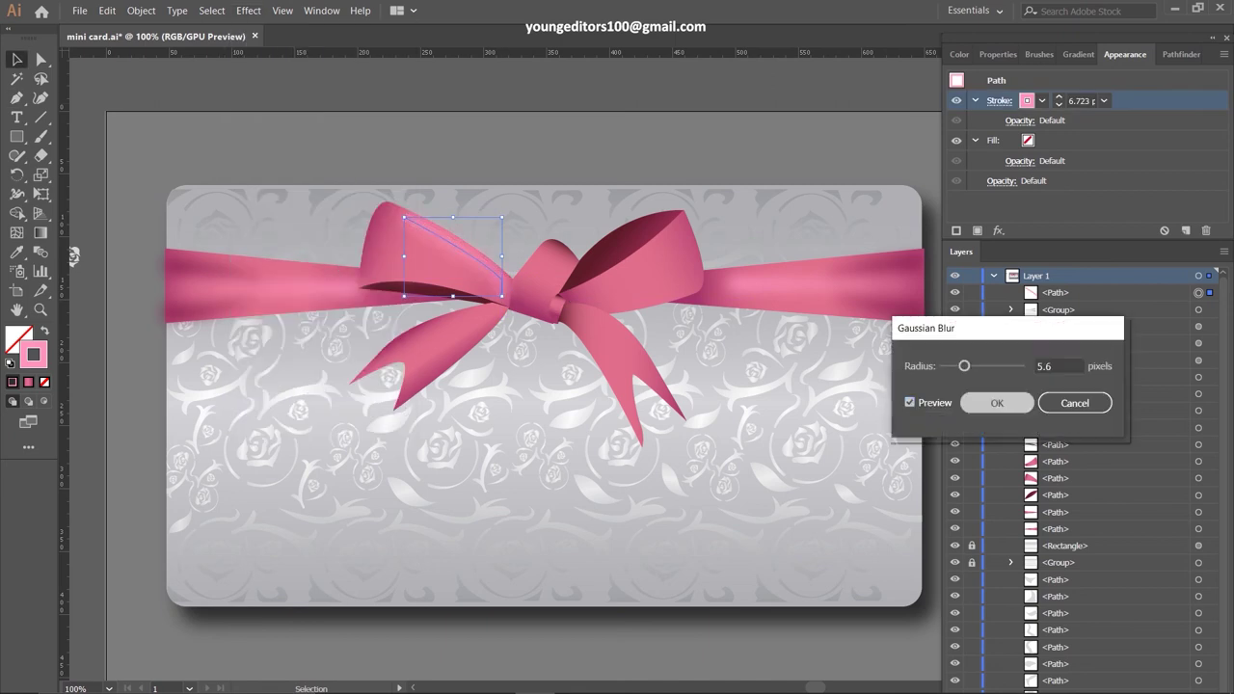
Gaussian-blur the new pink highlight strokes on the bow's left loop and lower-right tail
key("Return")
key("ctrl+shift+a")
key("p")
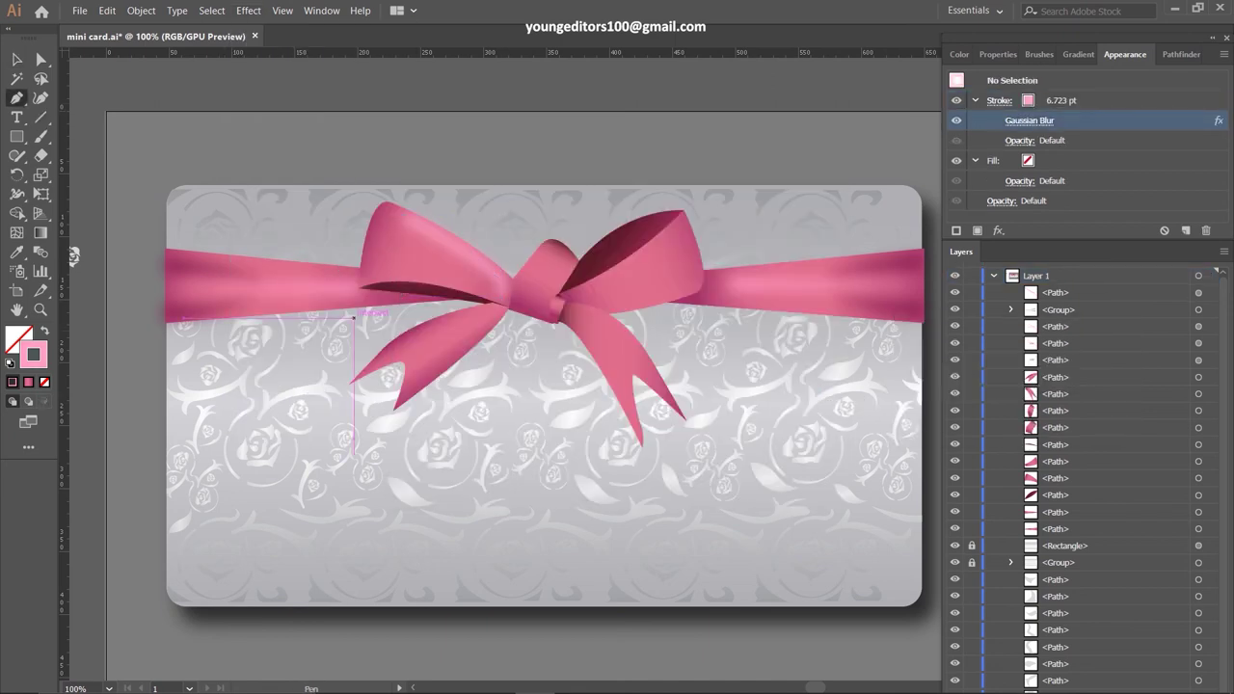
key("ctrl+alt+shift+e")
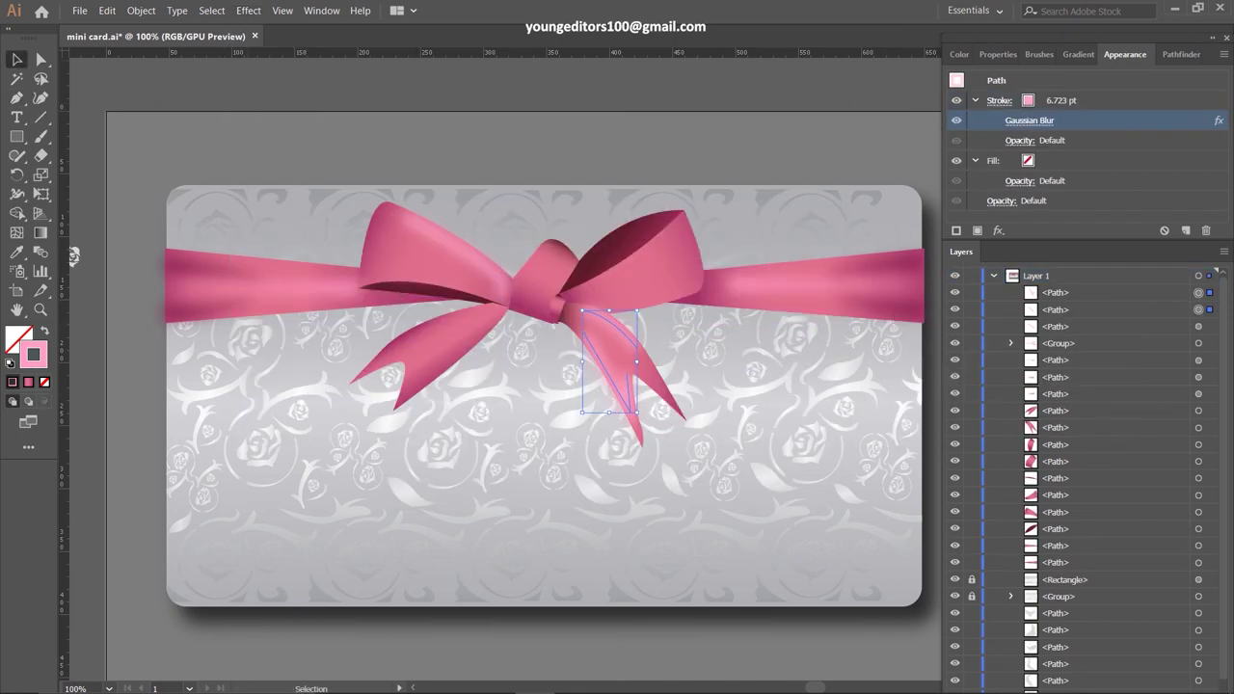
key("Return")
key("ctrl+shift+a")
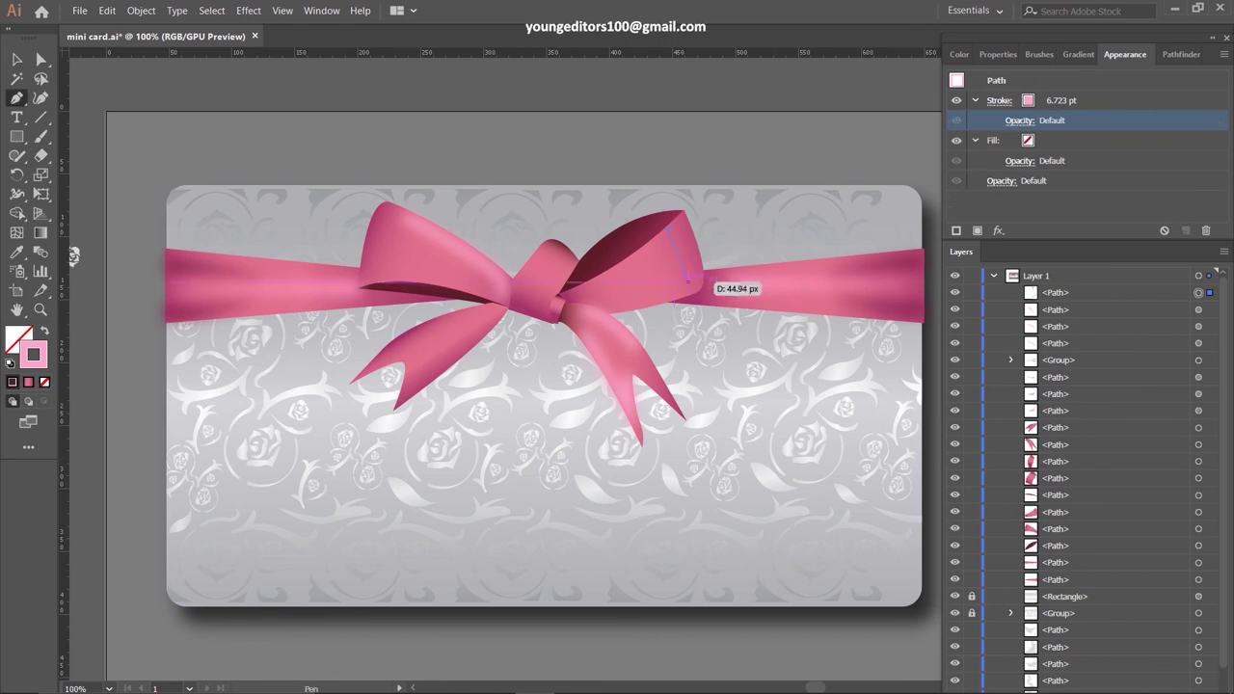
key("ctrl+alt+shift+e")
key("Return")
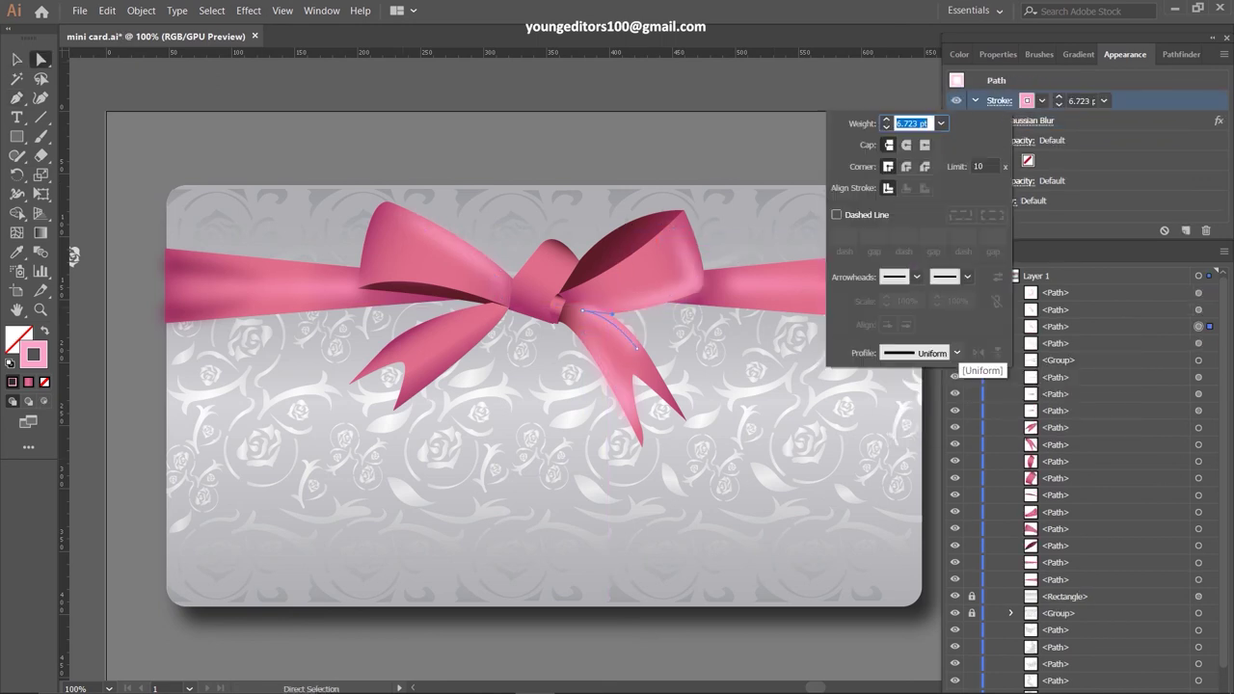
Recolour the two bow highlight strokes to light pink FFD2E6
left_click(696, 281)
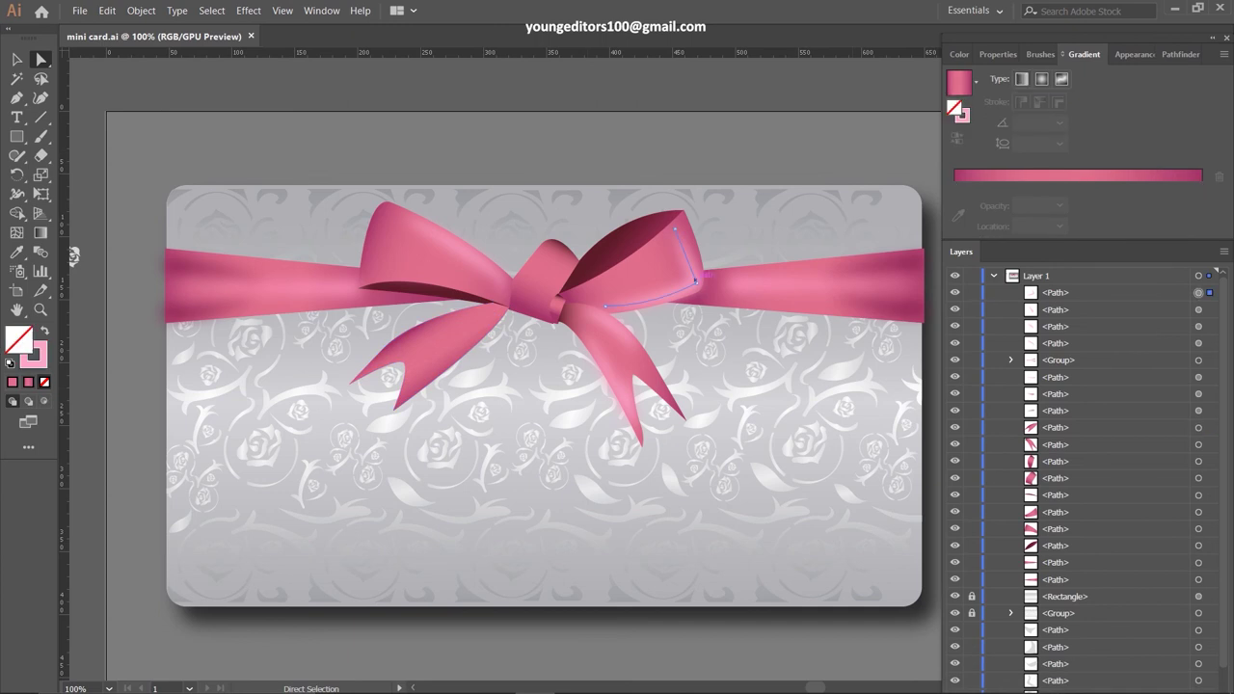
double_click(33, 355)
key("Return")
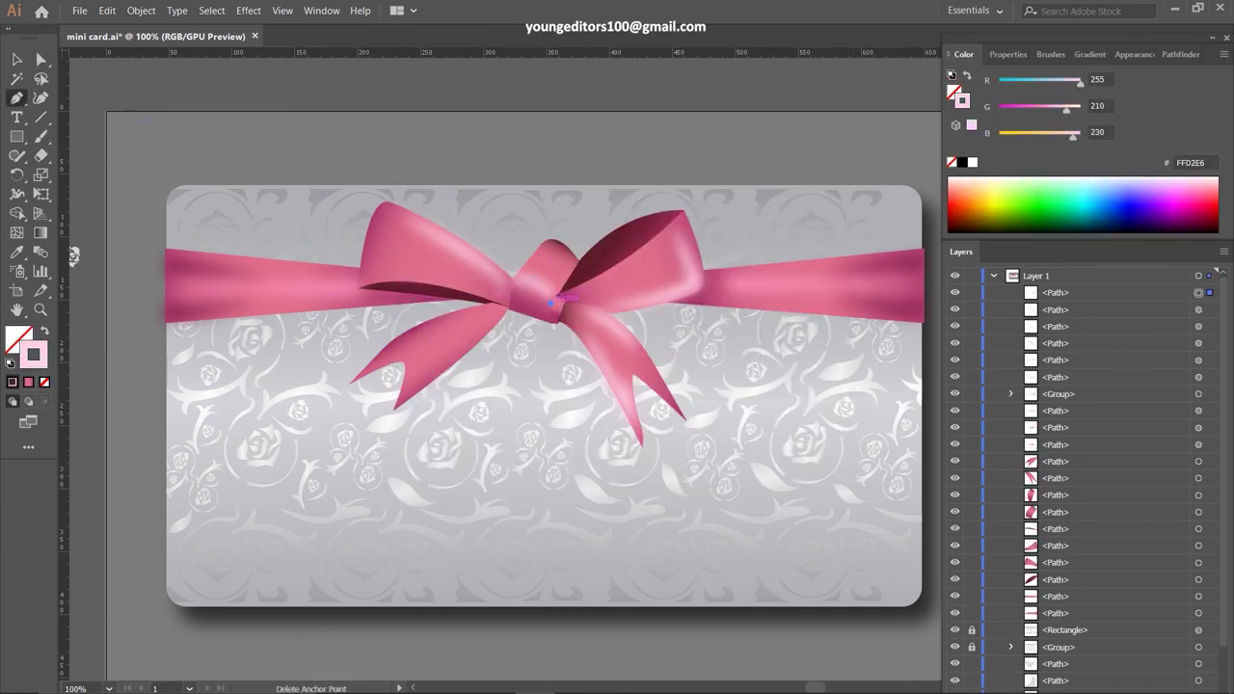
key("Return")
key("a")
left_click(696, 241)
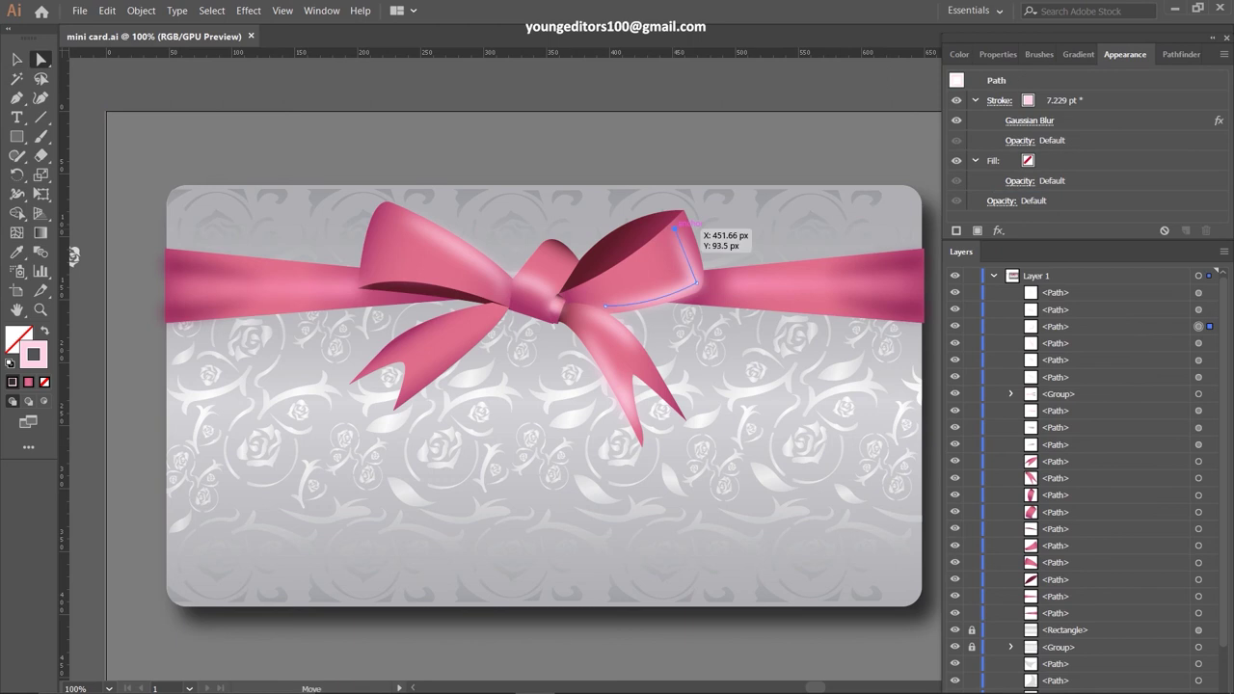
double_click(33, 355)
key("Return")
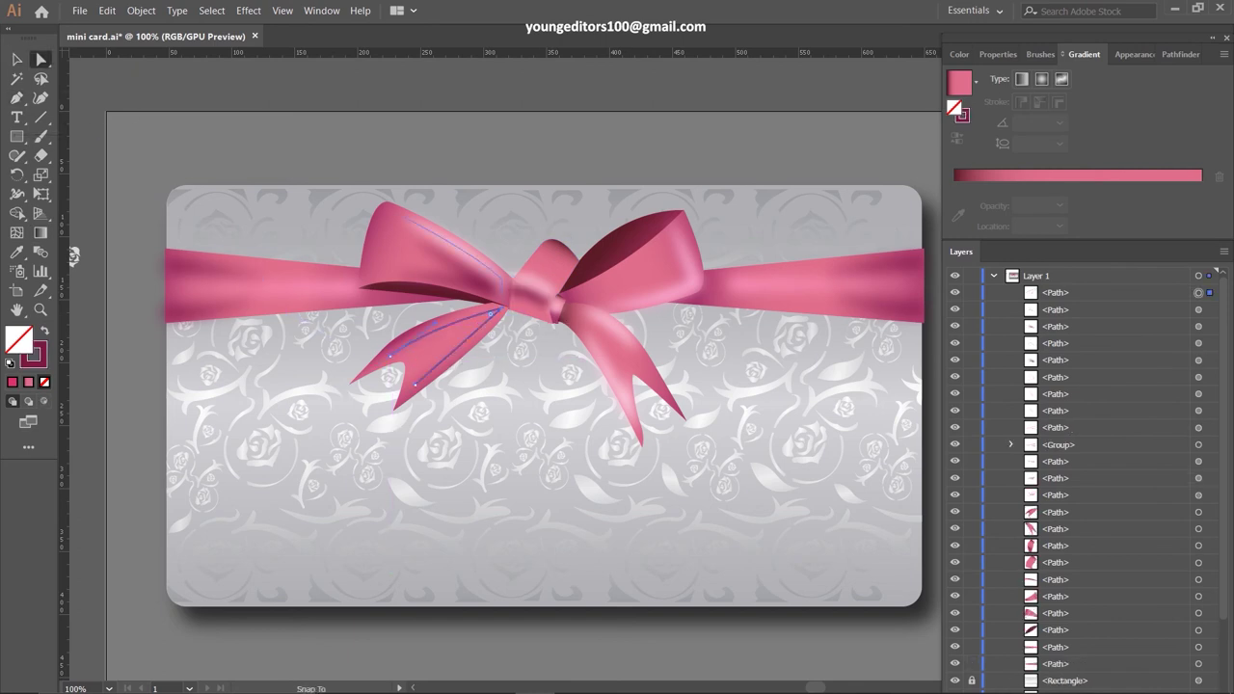
Blur another dark shading stroke on the bow, adjust its stacking, and isolate a ribbon band half
left_click(925, 352)
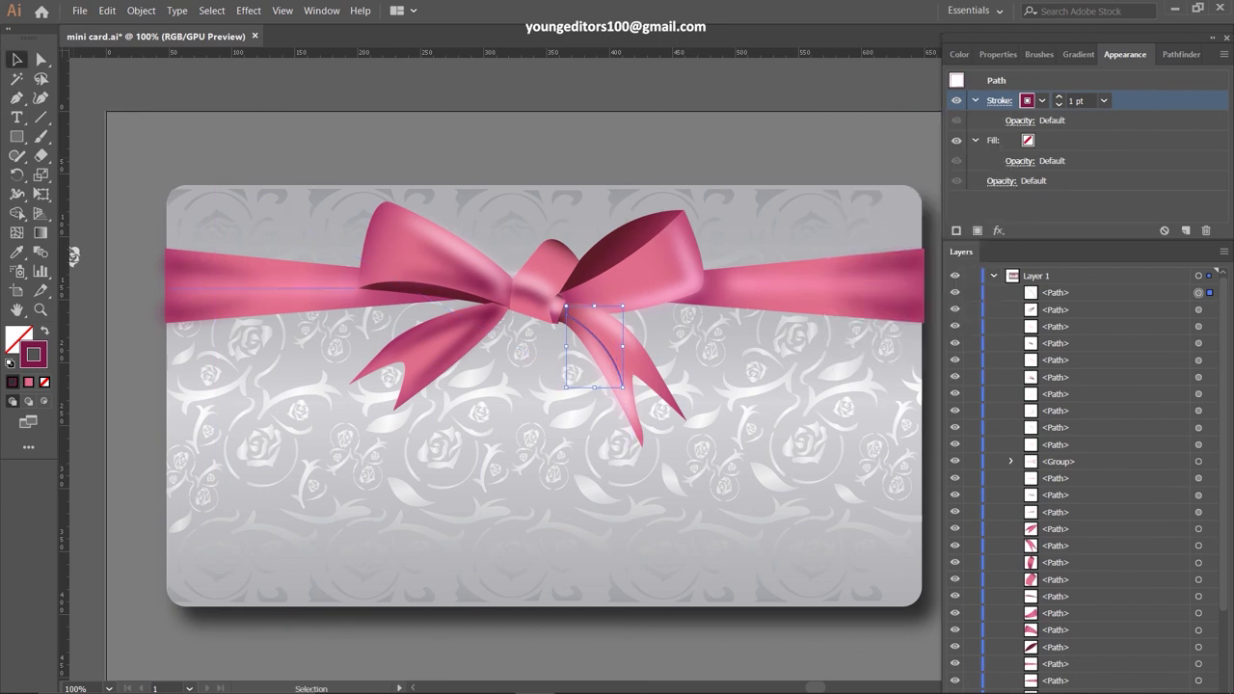
left_click(248, 11)
left_click(289, 29)
right_click(624, 118)
left_click(825, 190)
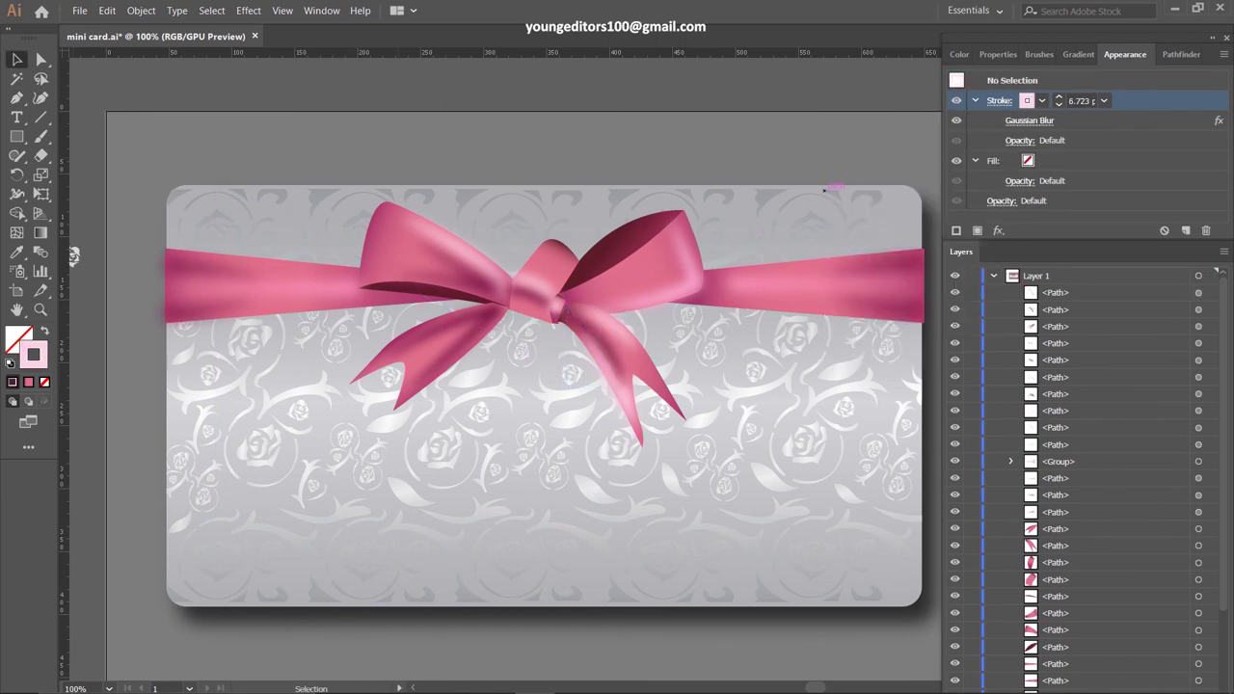
double_click(212, 272)
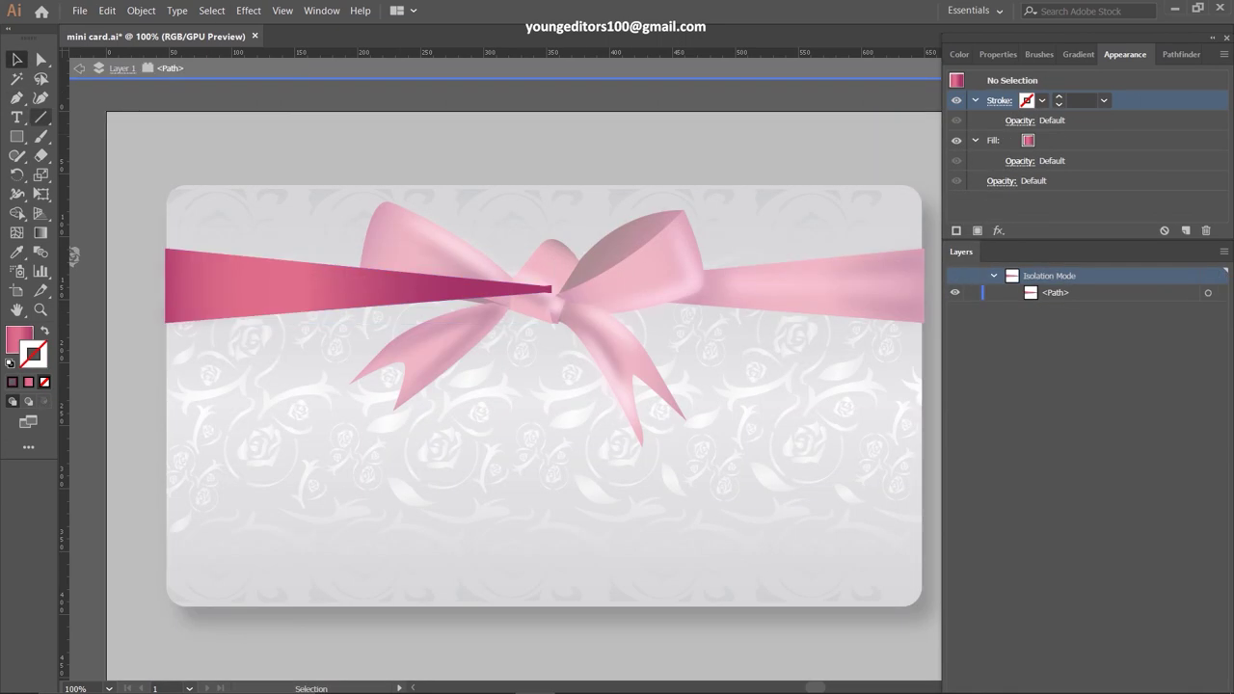
Draw a shading path inside the isolated right ribbon band, then exit isolation mode
key("p")
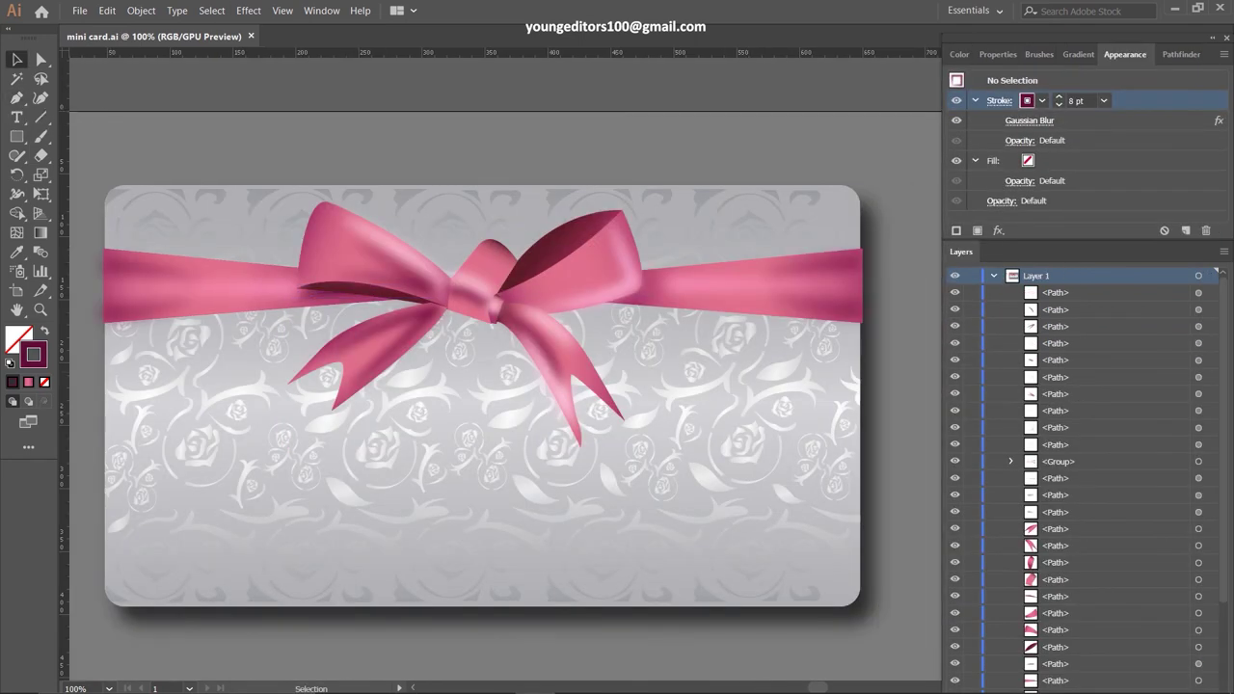
double_click(652, 271)
left_click(16, 78)
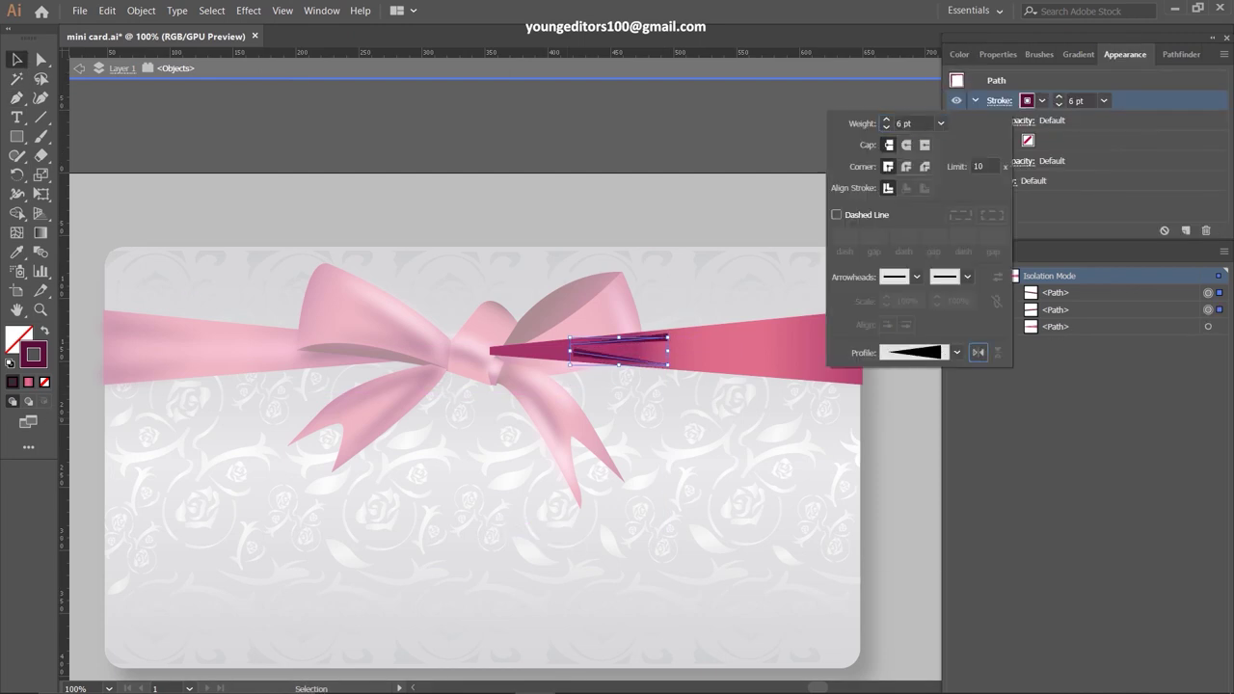
double_click(775, 440)
key("ctrl+shift+a")
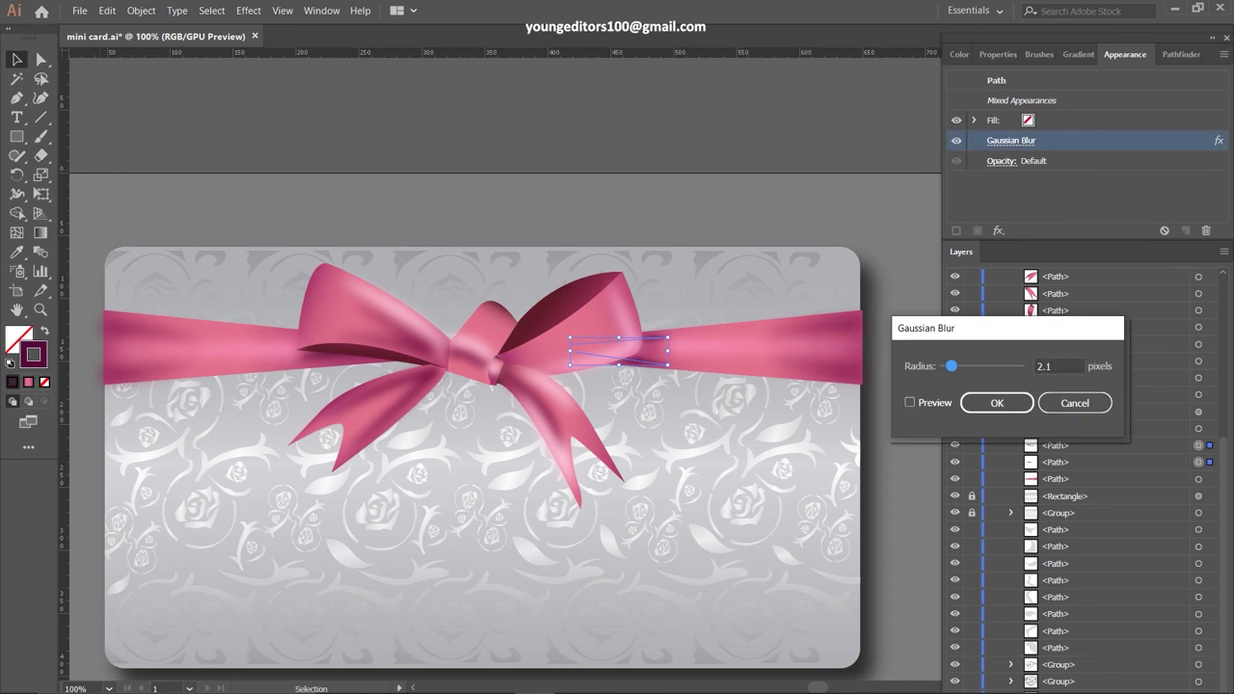
Blur the new maroon shading near the knot and select all the ribbon pieces
left_click(249, 10)
left_click(279, 27)
key("ctrl+shift+a")
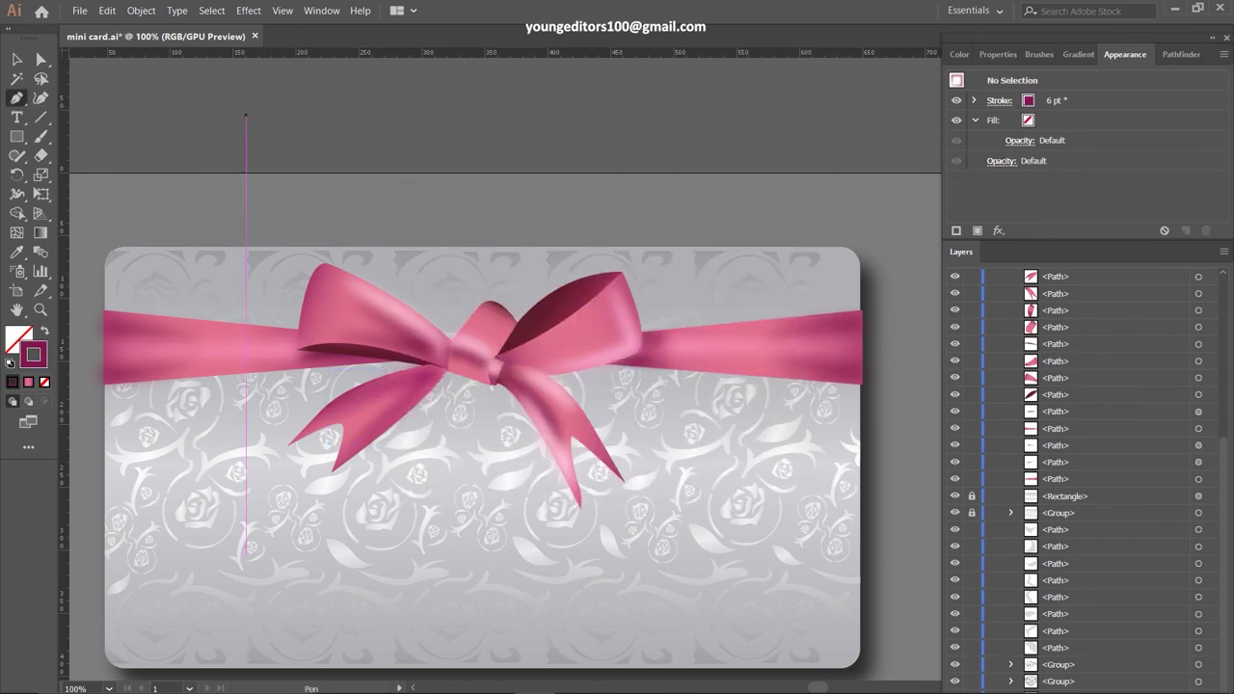
key("ctrl+a")
scroll(1080, 472, "up", 5)
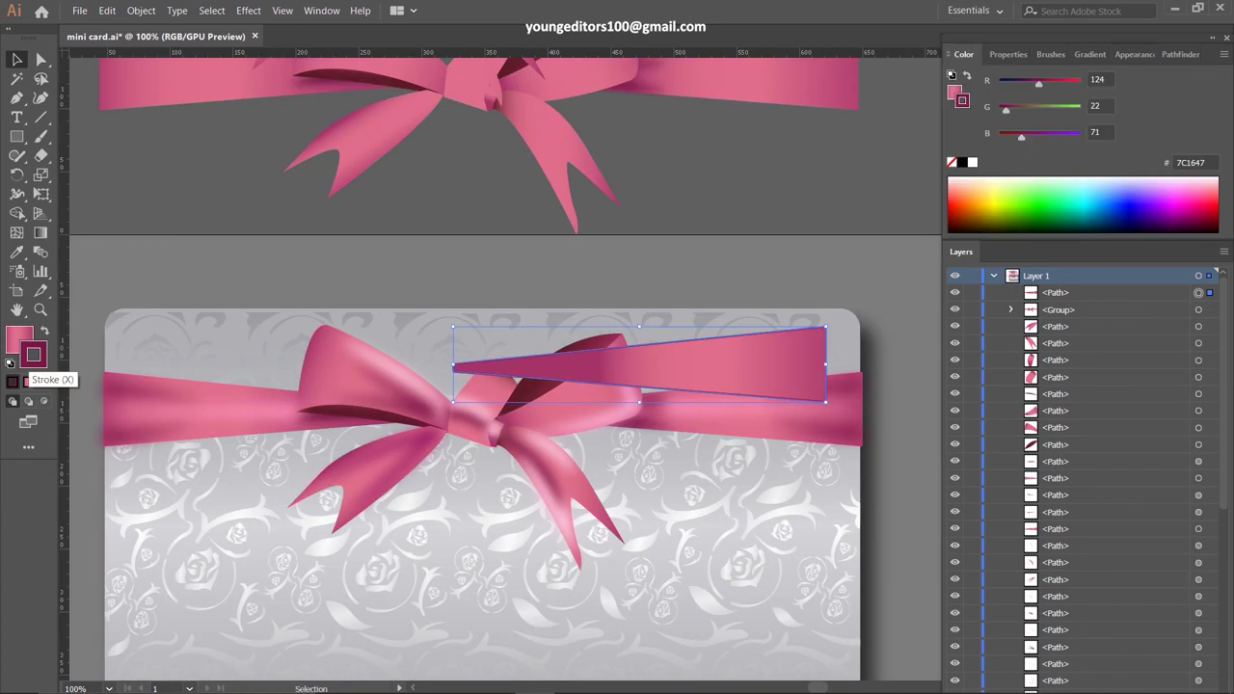
Fill the wedge shadow with dark grey 282828, send it behind the ribbon and Gaussian-blur it
double_click(22, 340)
left_click(790, 252)
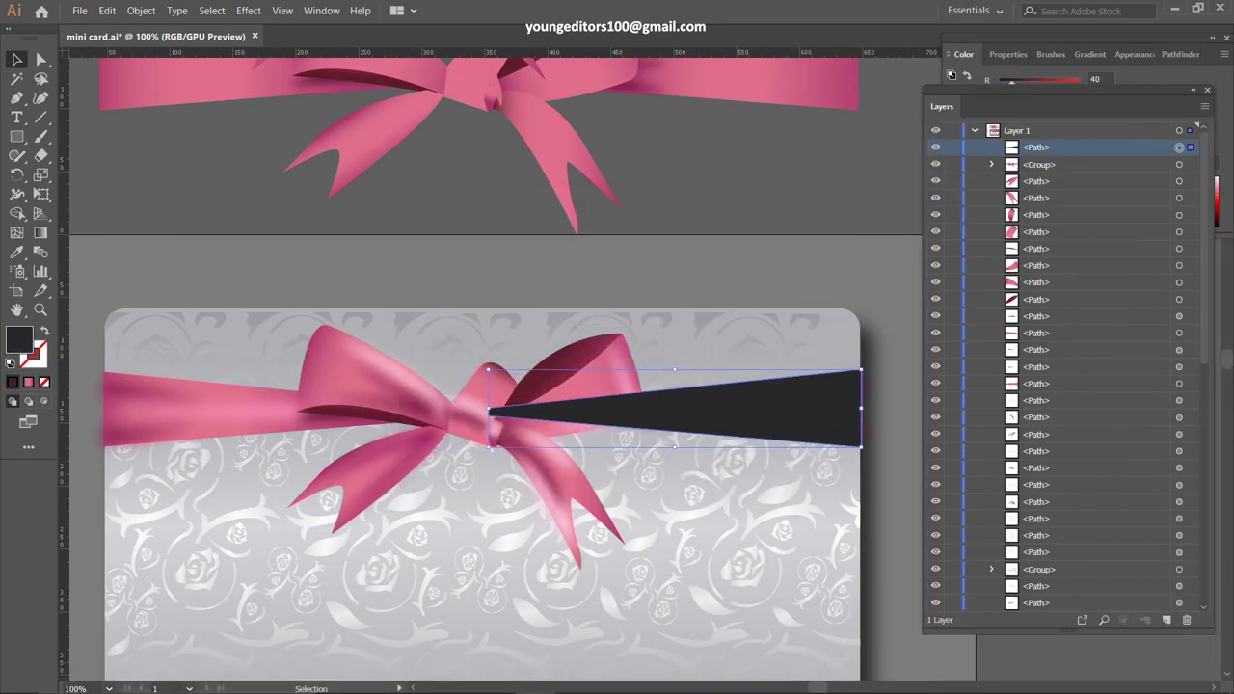
key("ctrl+bracketleft")
left_click(249, 10)
left_click(289, 50)
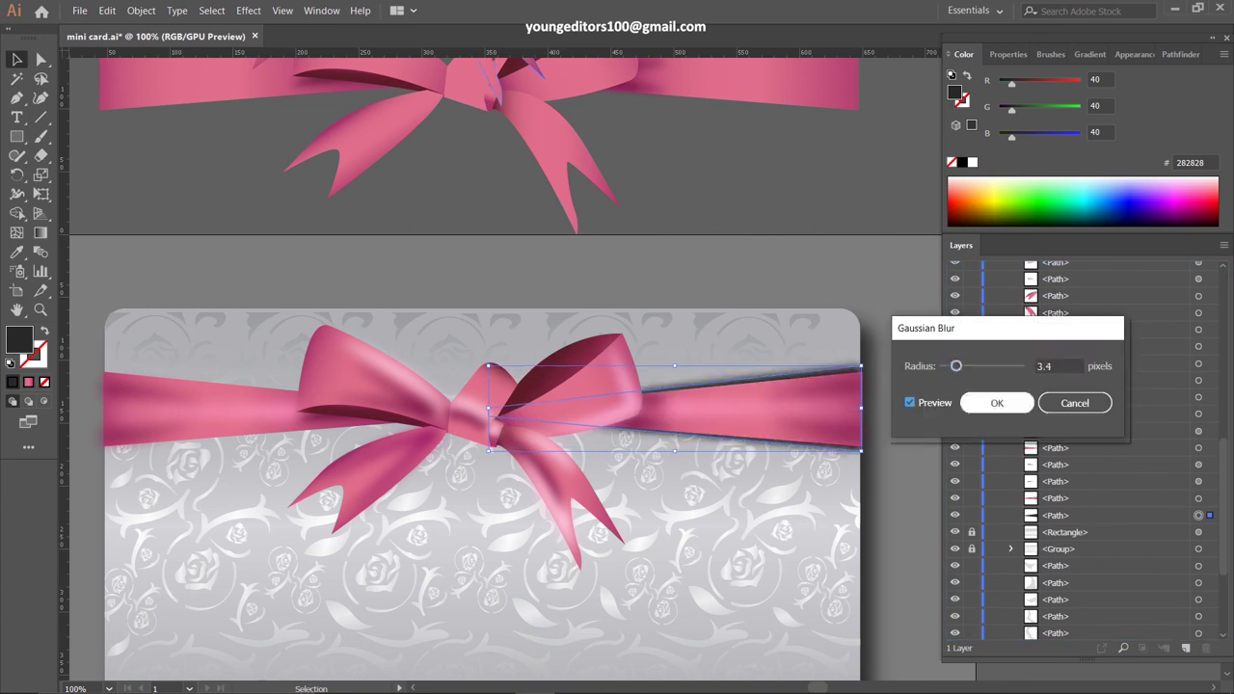
left_click(997, 403)
left_click_drag(715, 450, 680, 413)
type("3.2")
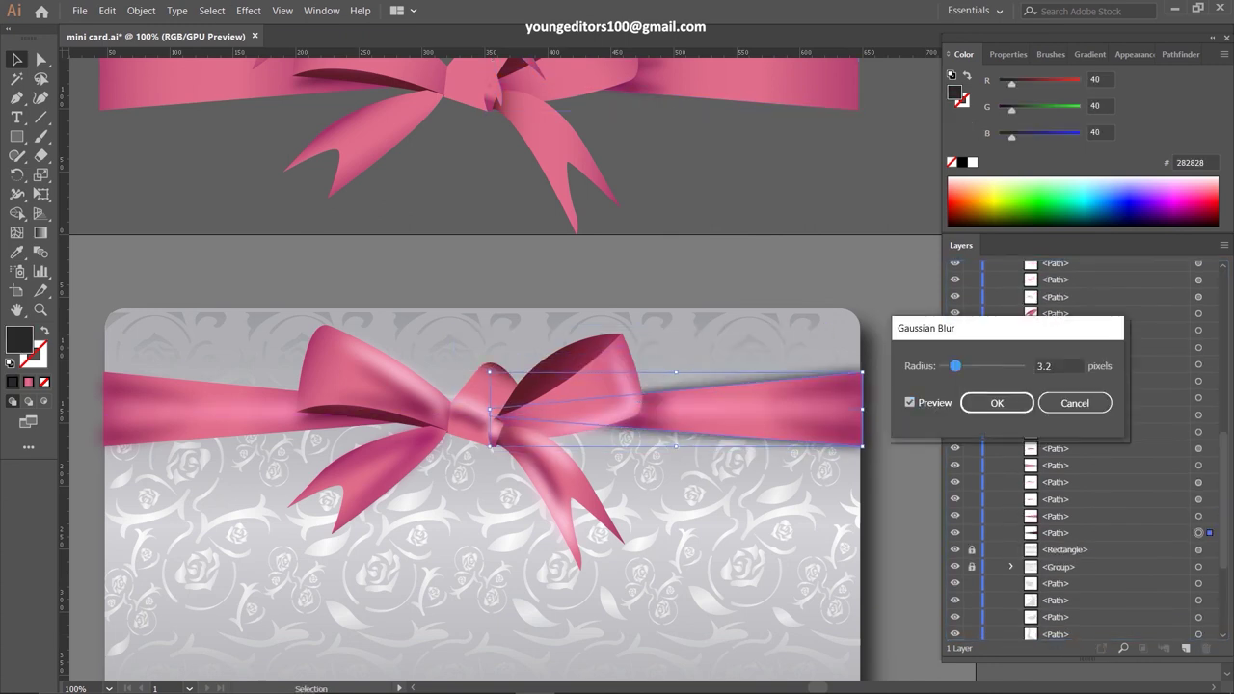
key("Return")
key("ctrl+shift+bracketleft")
key("ctrl+z")
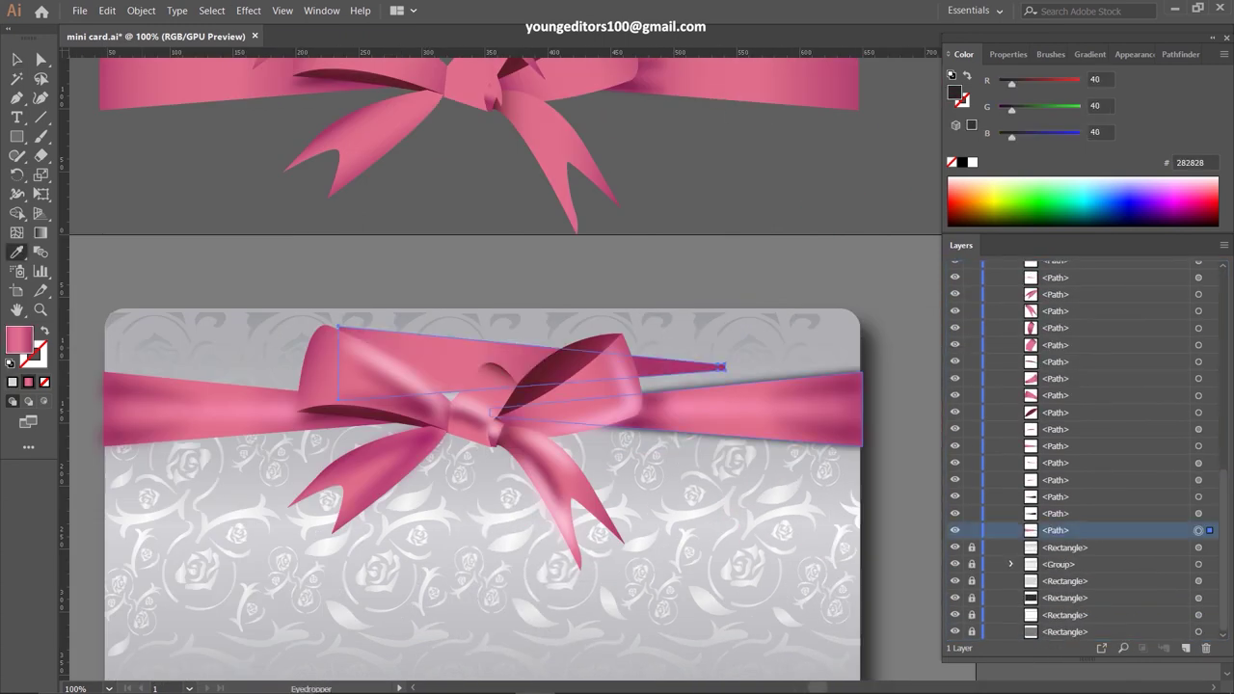
Move a spare loop piece onto the card's bow and send the tail piece to the back
left_click(249, 10)
key("ctrl+shift+a")
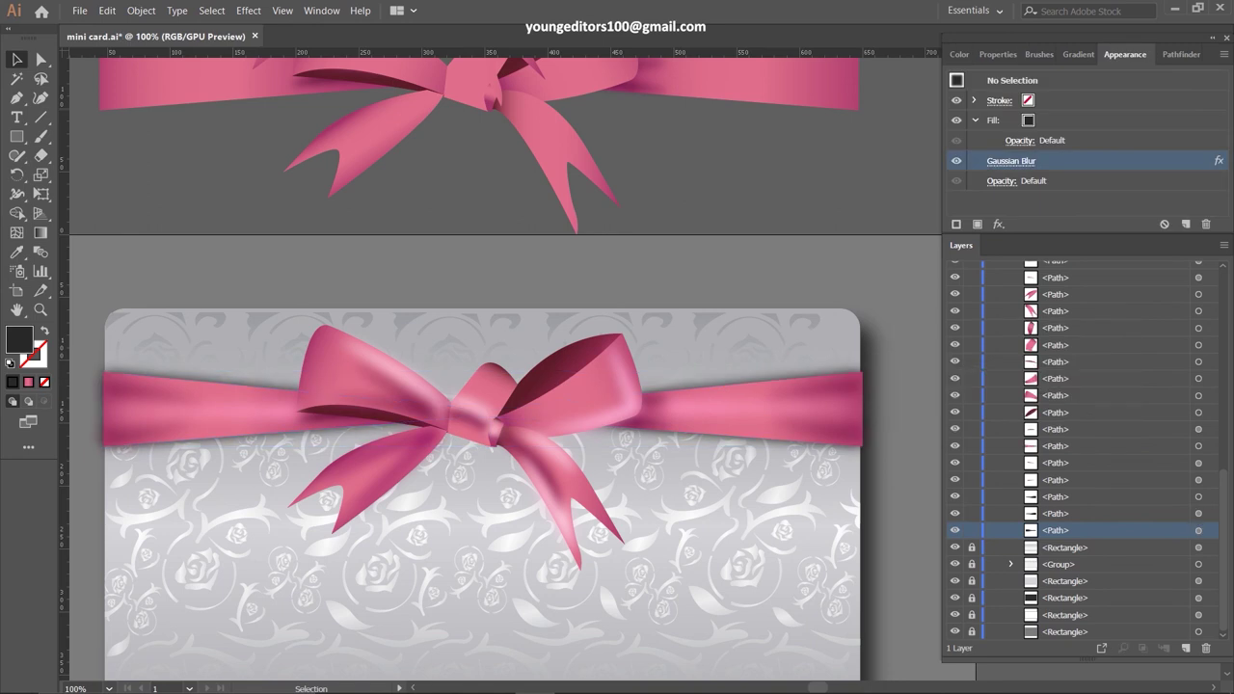
key("v")
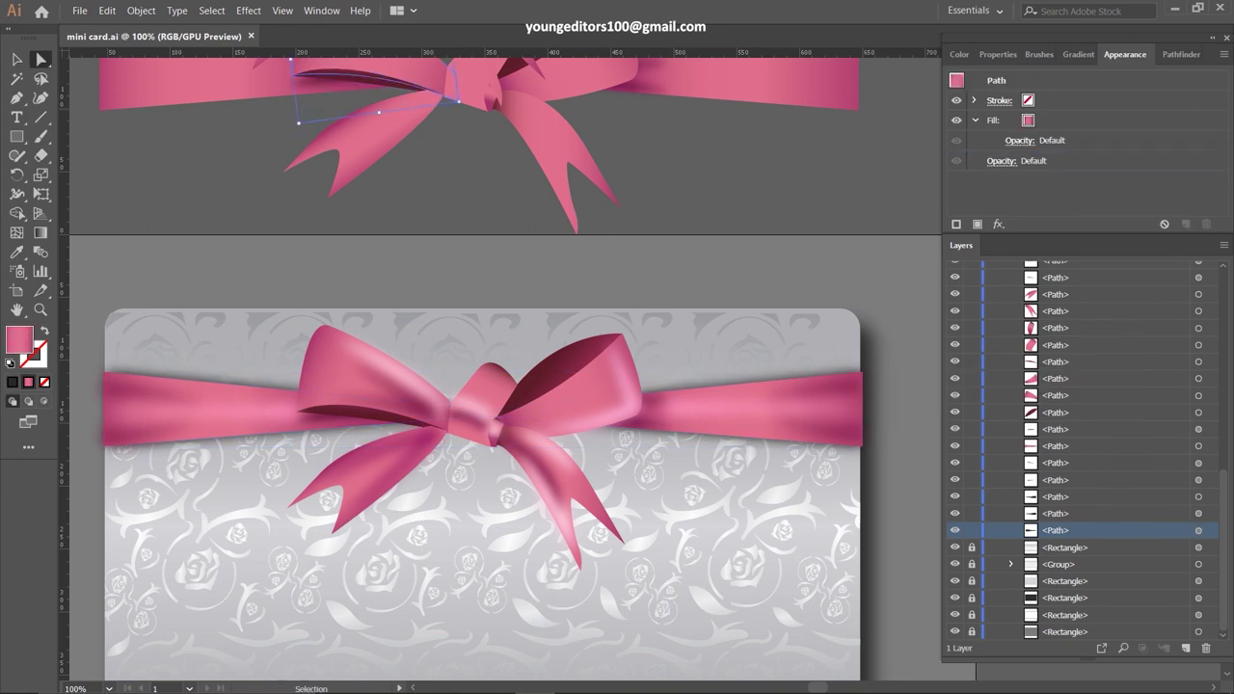
left_click_drag(581, 373, 386, 398)
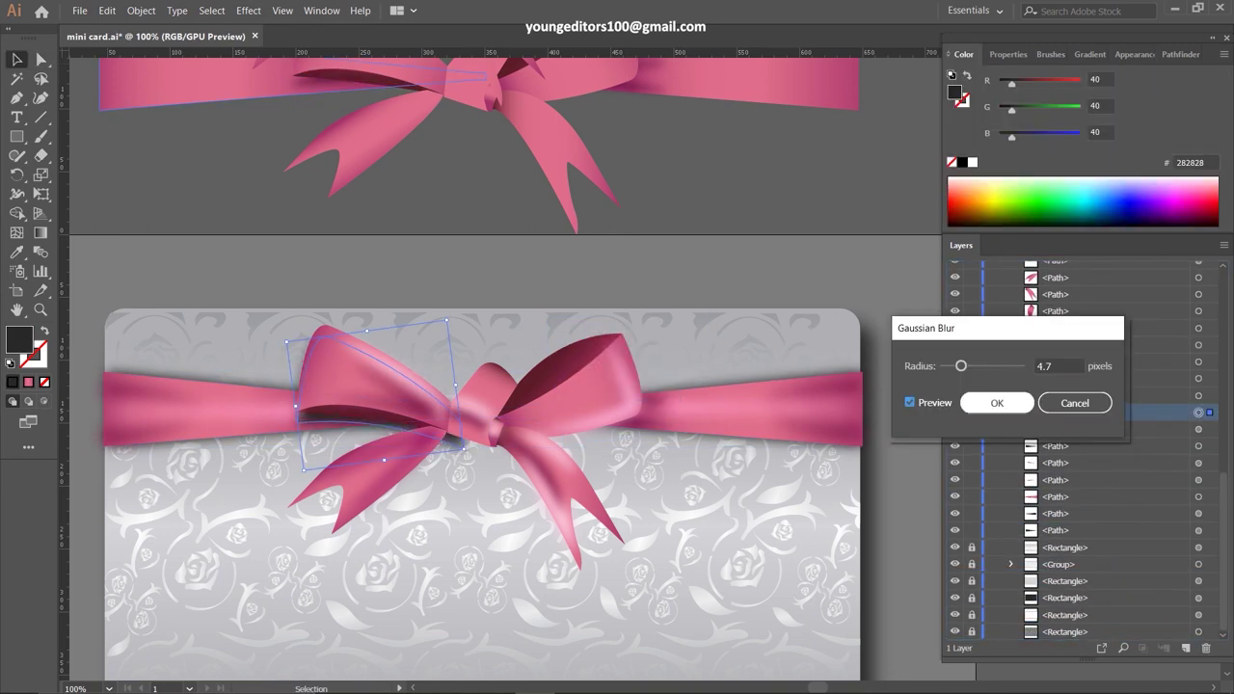
left_click(560, 502)
right_click(564, 479)
left_click(771, 454)
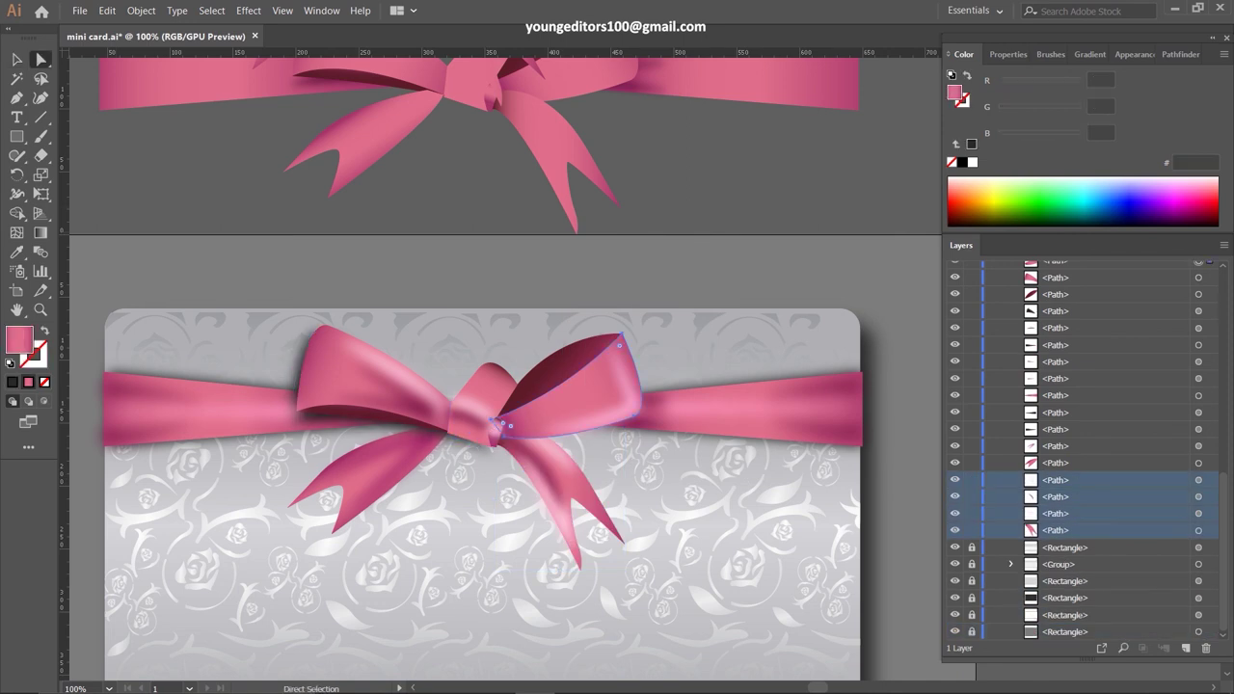
Group the right tail shadow paths, place a loop shadow on the right loop and blur it
left_click(507, 437)
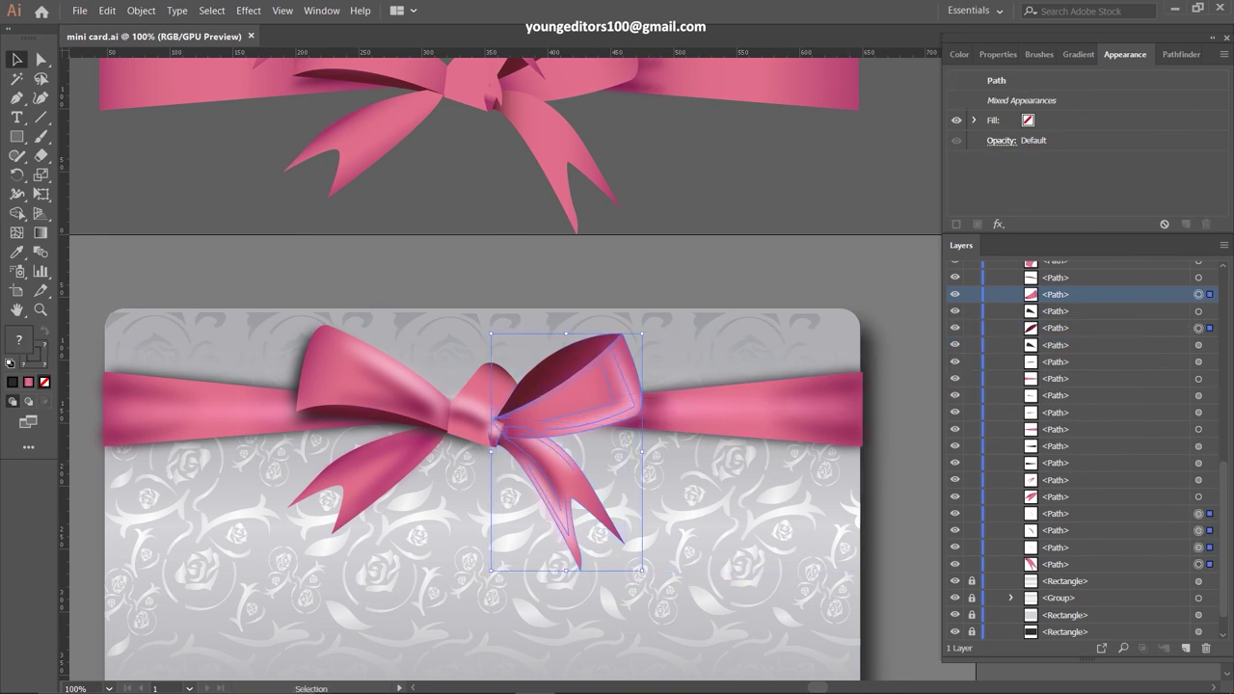
right_click(601, 370)
right_click(650, 402)
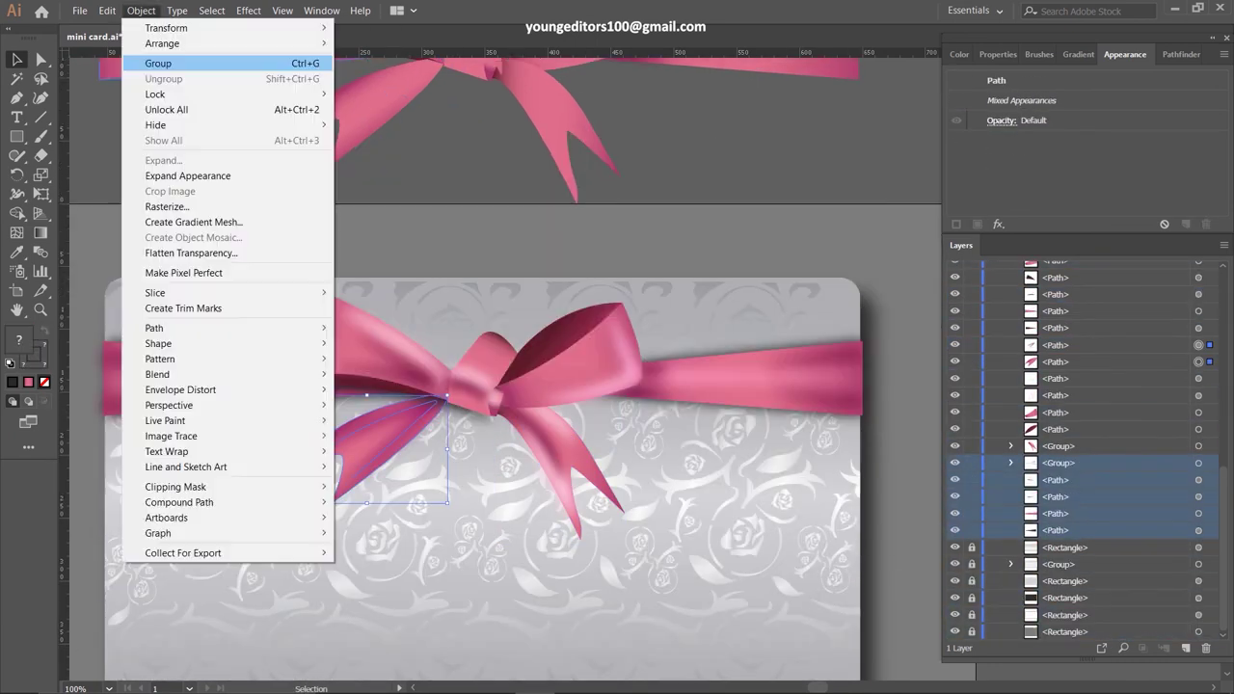
left_click(159, 62)
scroll(1080, 453, "up", 3)
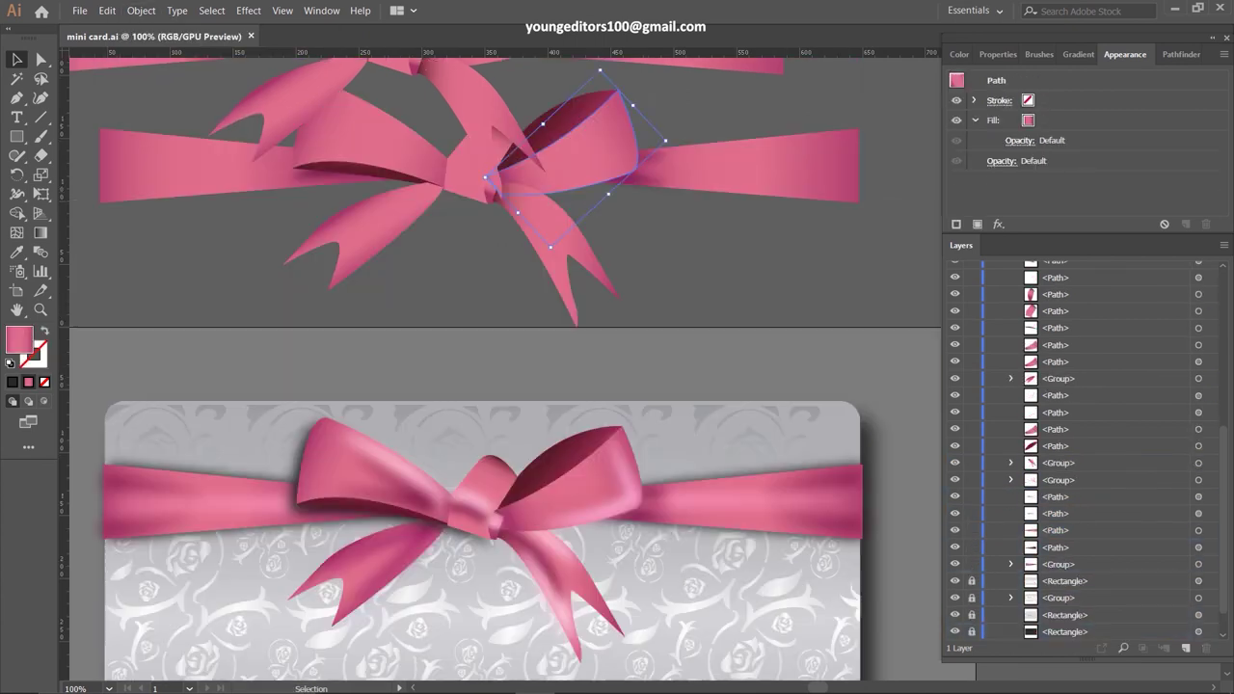
left_click_drag(645, 376, 578, 496)
left_click(249, 11)
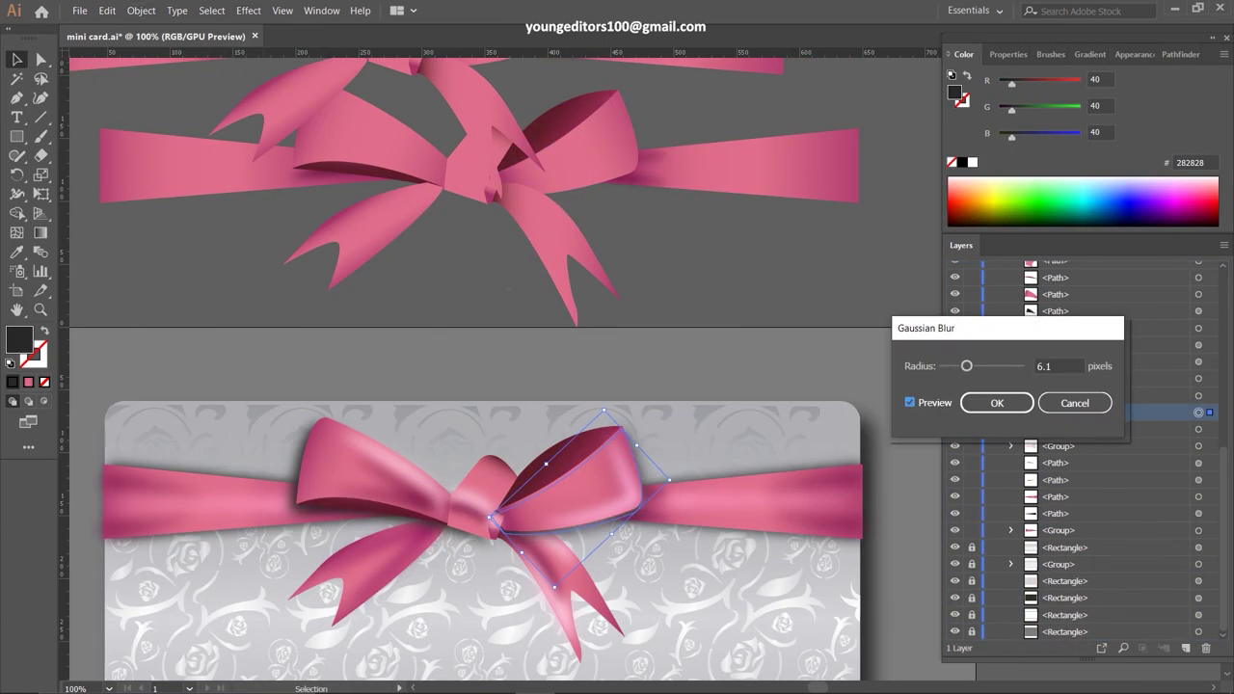
left_click(997, 402)
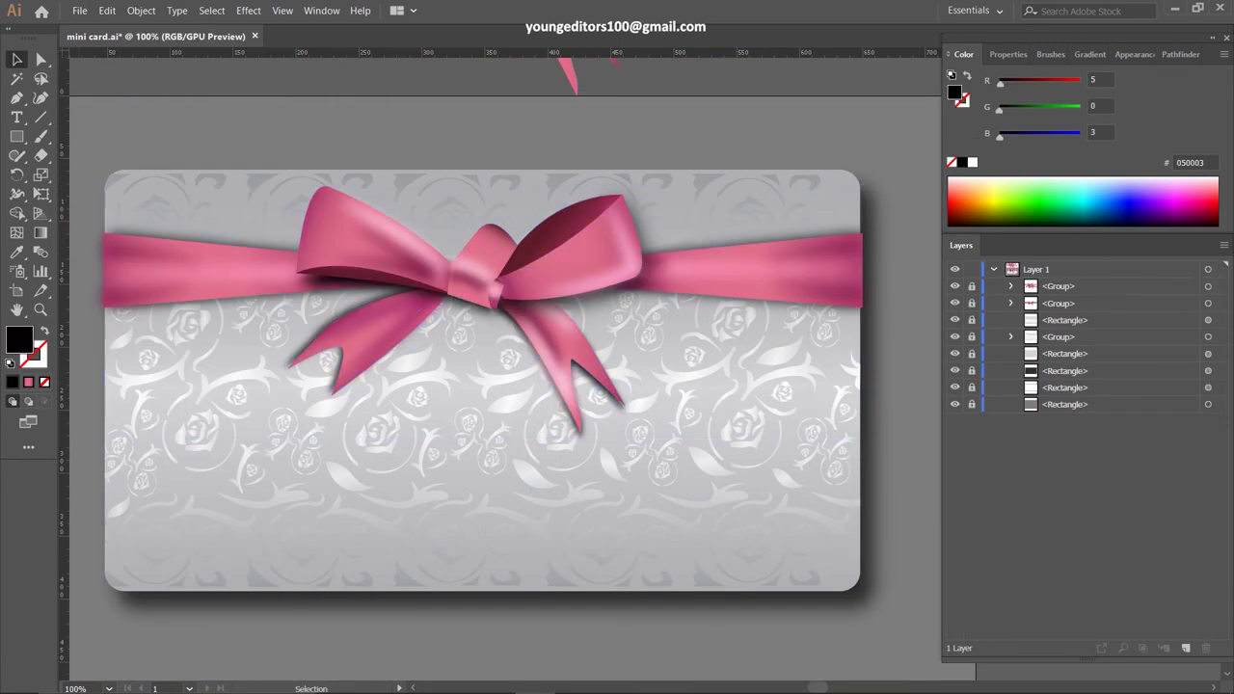
Draw a small sparkle ellipse on the card and a text box below the bow
left_click(1065, 320)
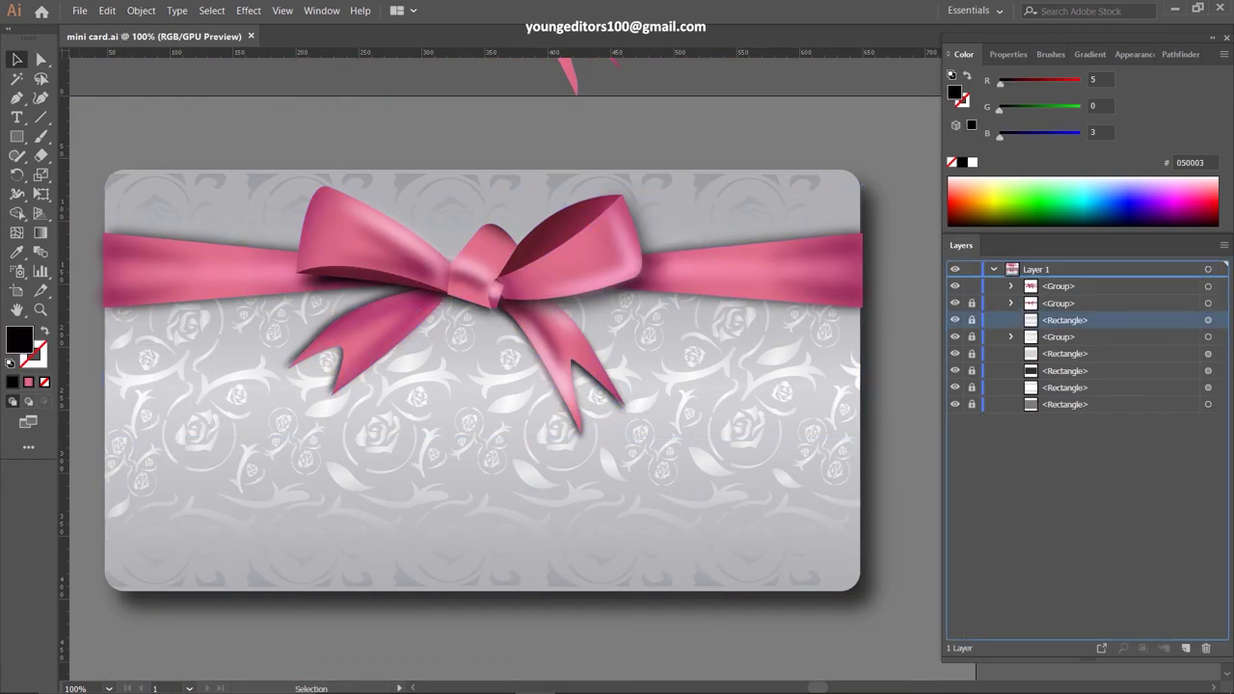
key("period")
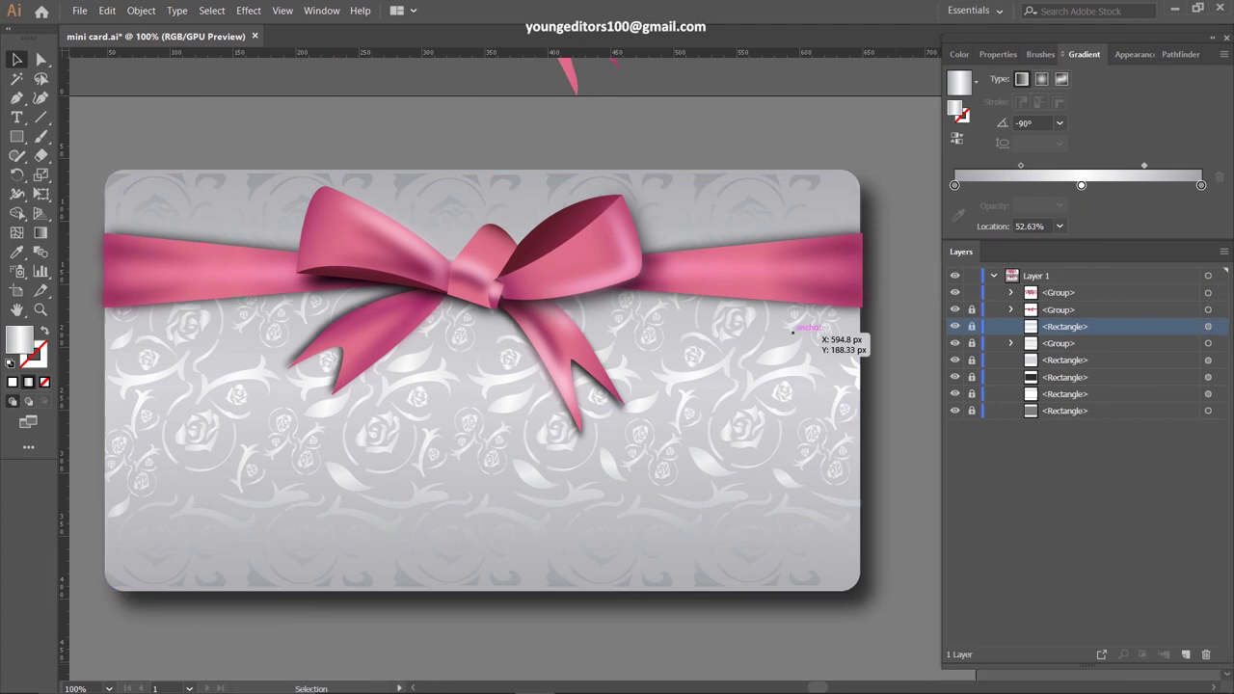
mouse_move(255, 429)
left_mouse_down()
mouse_move(271, 445)
mouse_move(685, 376)
mouse_move(363, 435)
mouse_move(468, 404)
left_mouse_up()
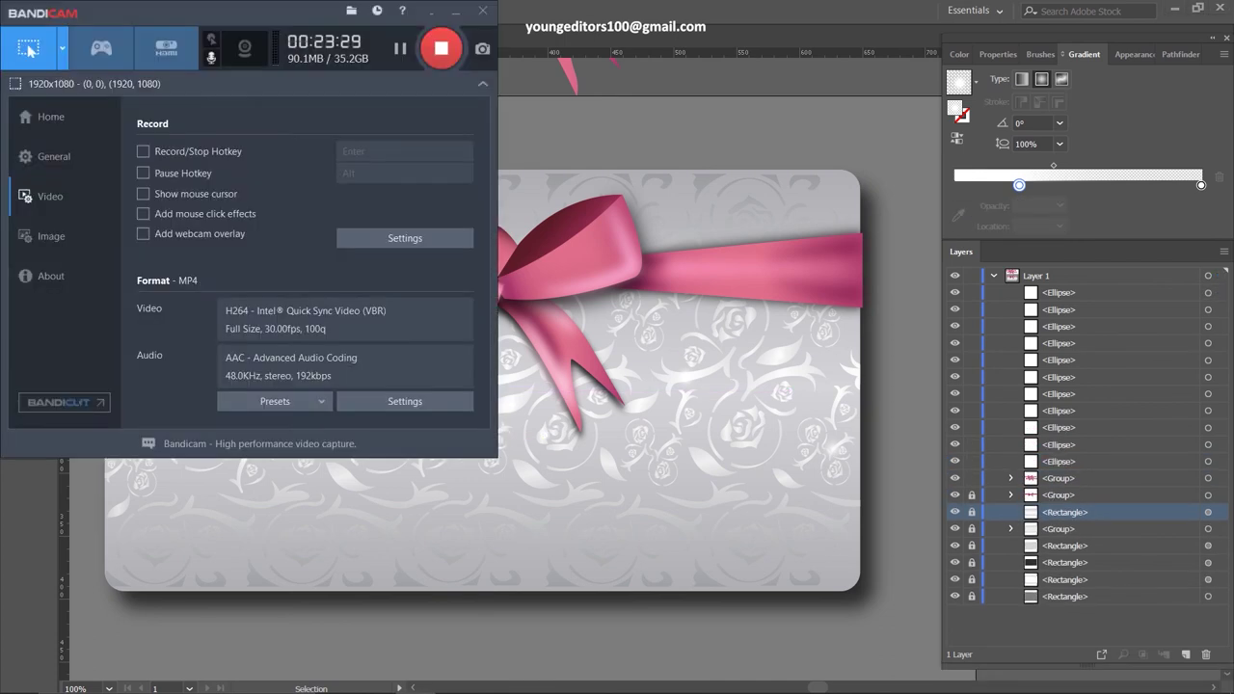
left_click(17, 117)
left_click_drag(275, 403, 688, 530)
Type 'Her Royal Highness' and set it in Monotype Corsiva at 52 pt
type("Her Royal Highness")
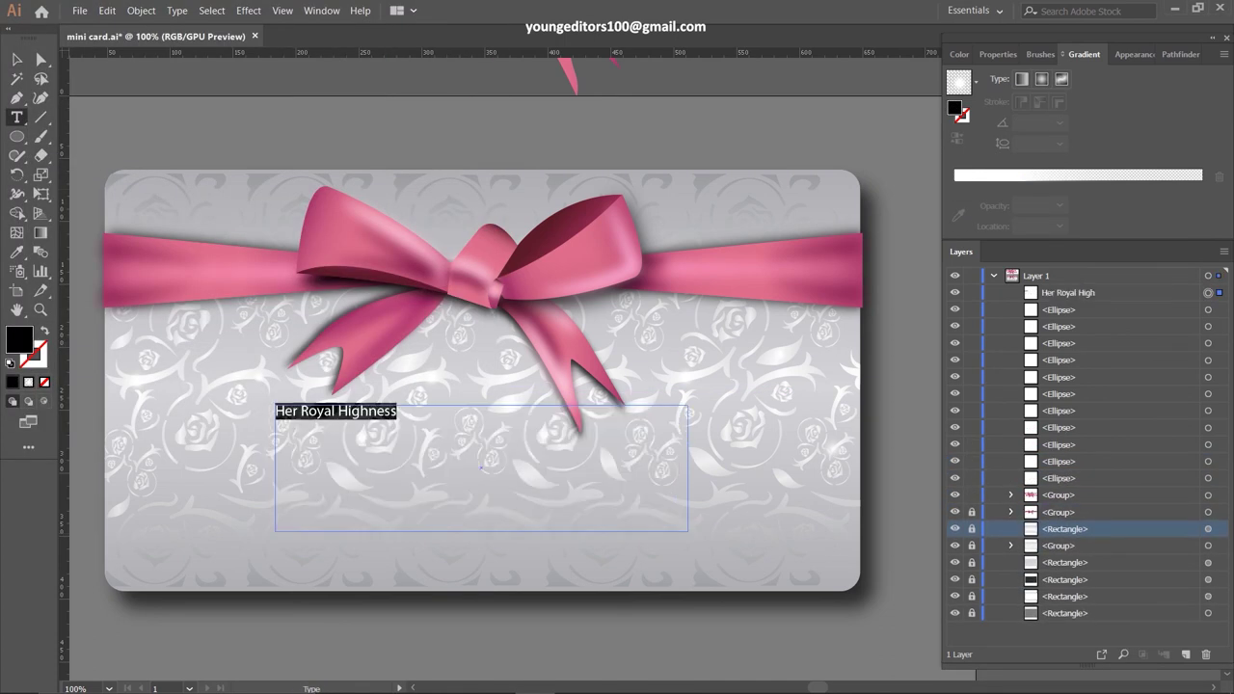
left_click(998, 54)
left_click(1118, 365)
left_click(1119, 364)
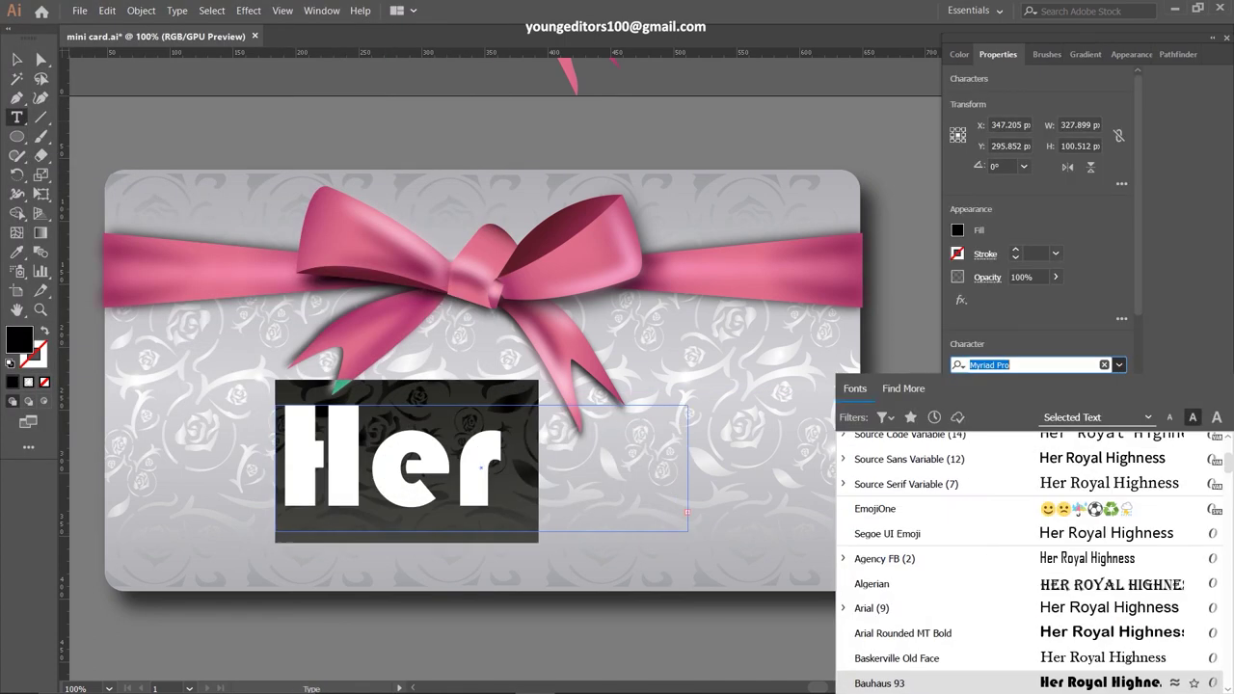
scroll(964, 578, "down", 5)
scroll(964, 578, "down", 5)
left_click(897, 672)
triple_click(1003, 406)
type("52")
key("Return")
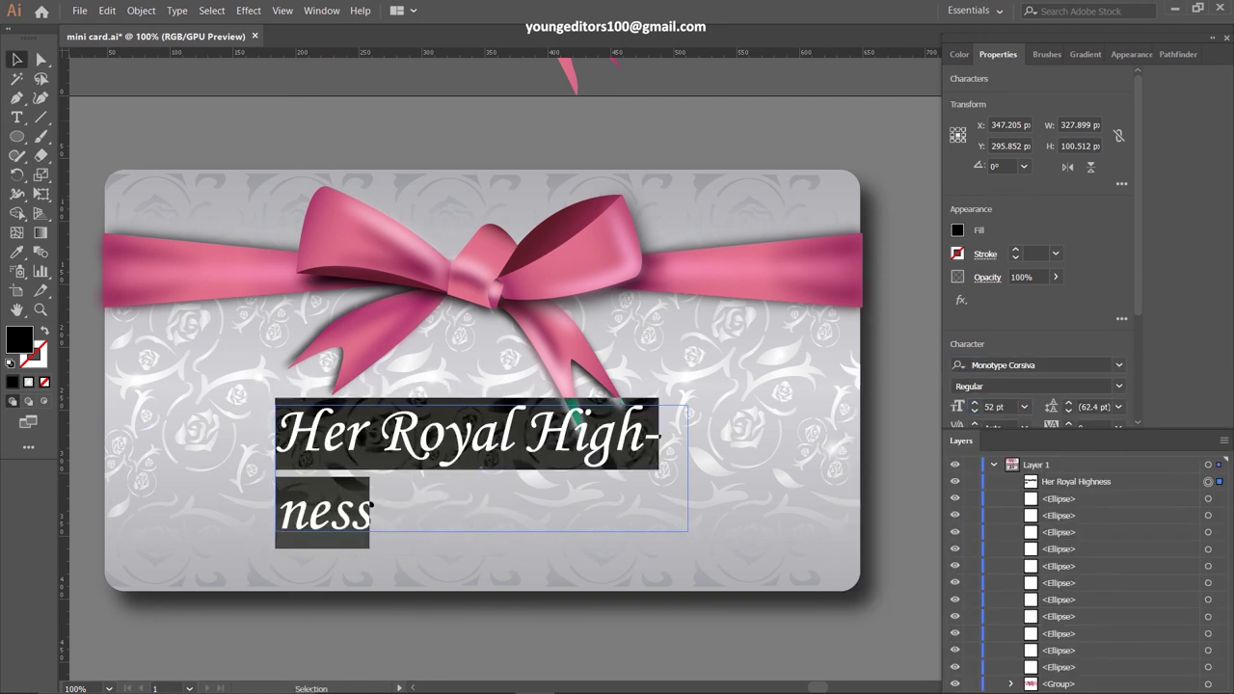
key("Escape")
Nudge the title under the bow and paste a grey copy behind it as a drop shadow
left_click_drag(526, 463, 513, 454)
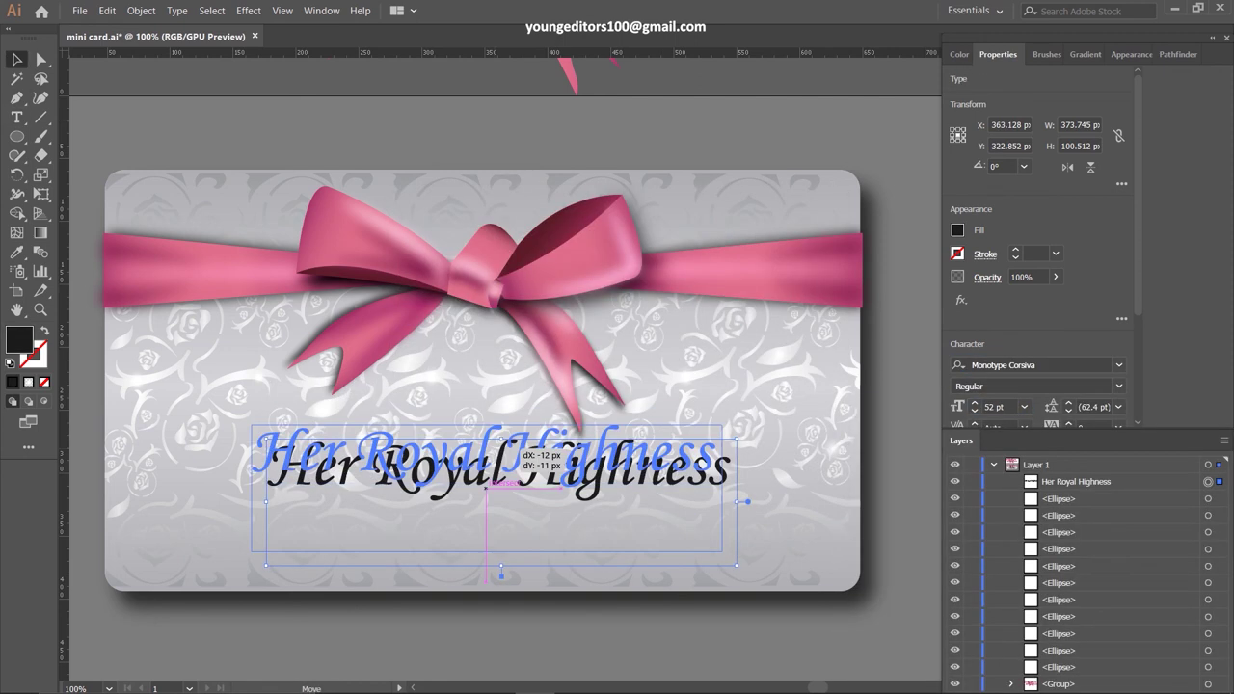
key("ctrl+c")
key("ctrl+b")
double_click(19, 339)
left_click(800, 212)
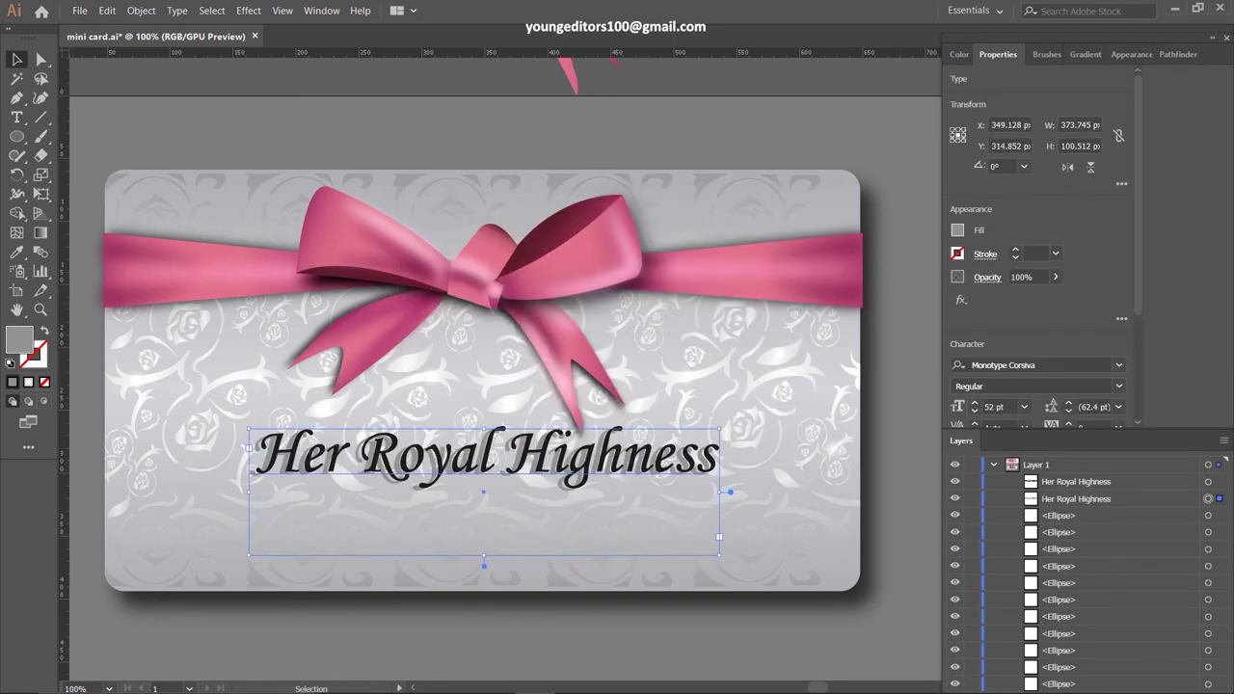
key("ctrl+shift+a")
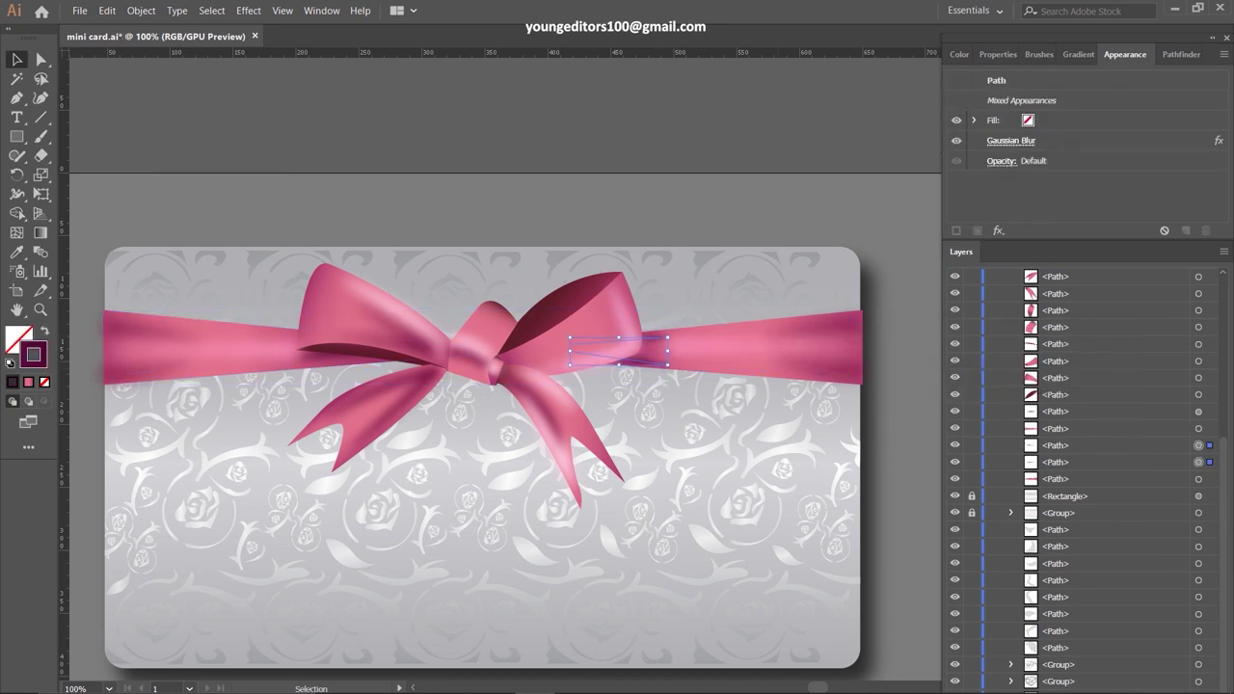
Apply a Gaussian Blur to the ribbon path, then select and duplicate the ribbon paths
left_click(249, 10)
left_click(279, 22)
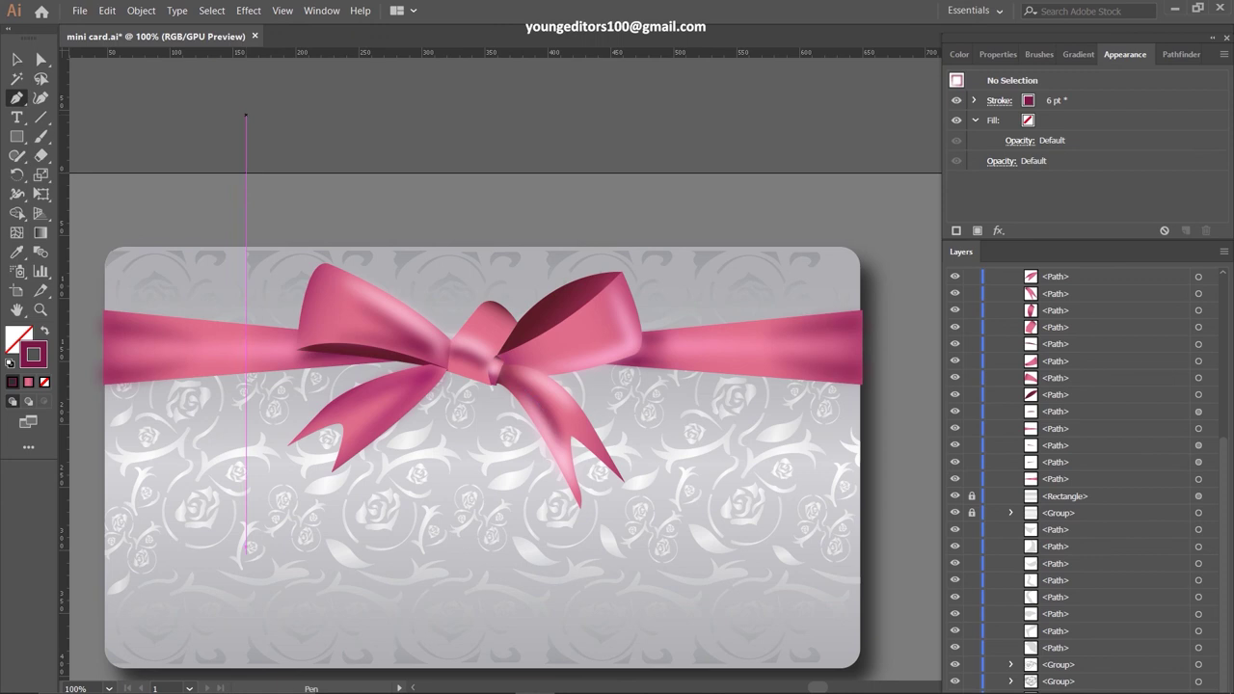
key("v")
key("ctrl+a")
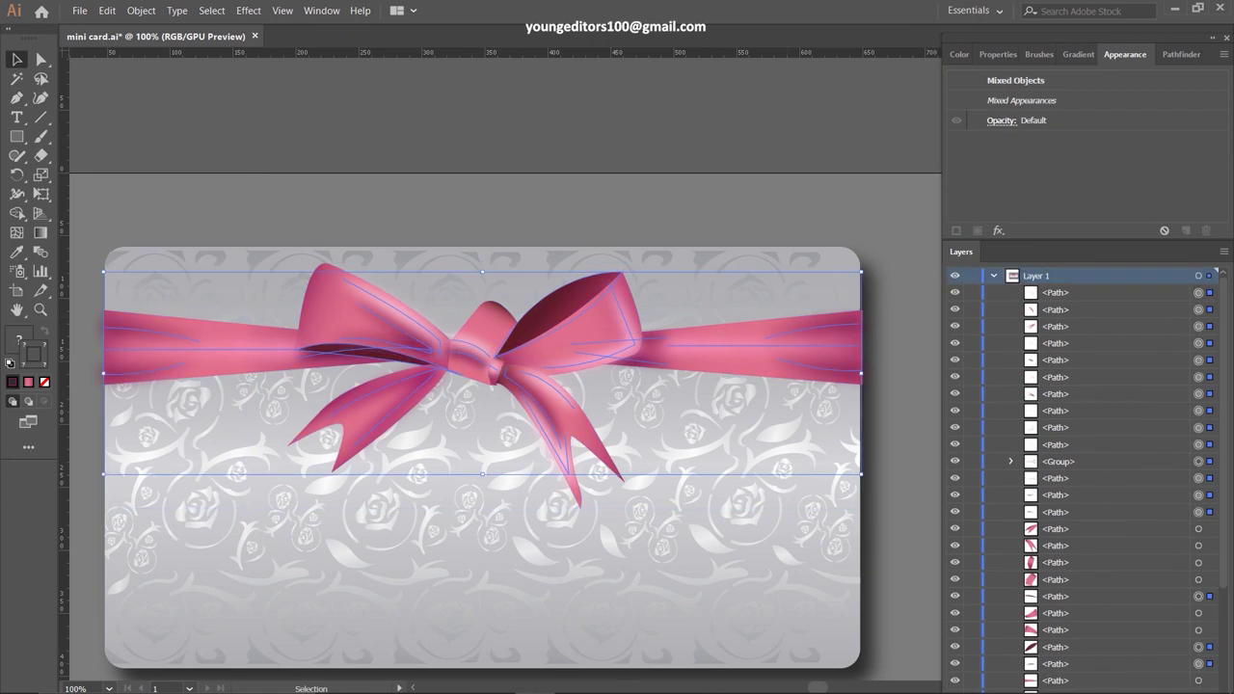
key("ctrl+v")
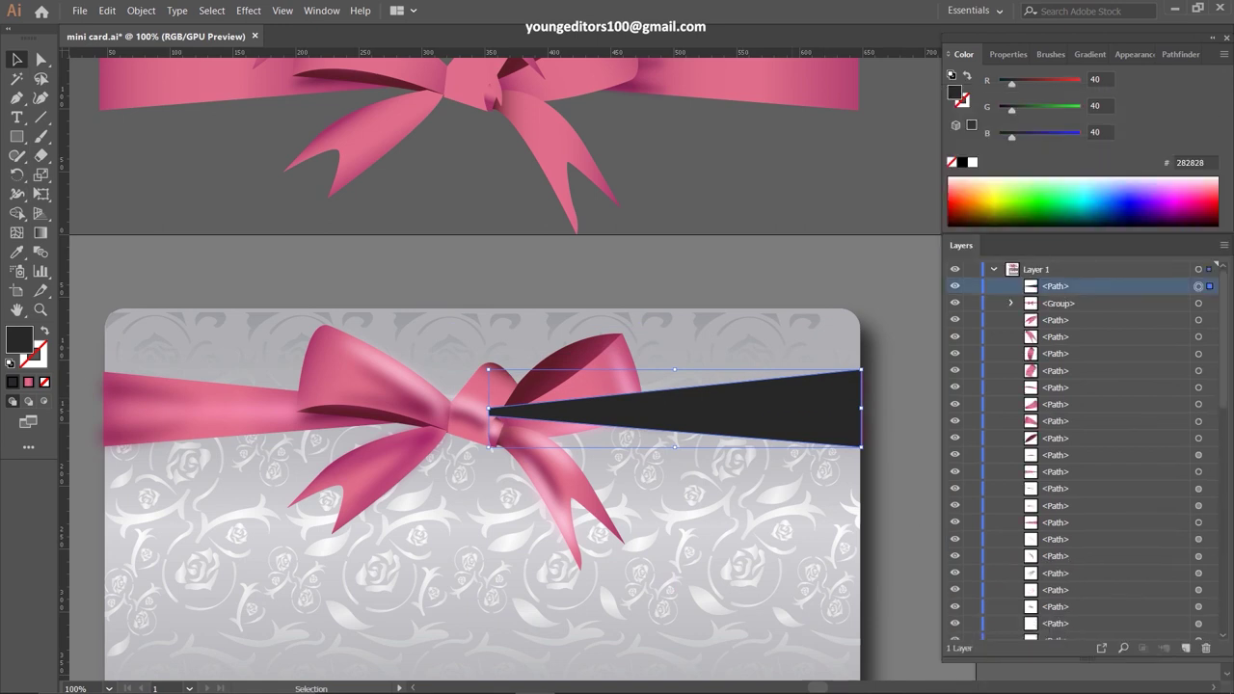
Move the dark wedge beneath the pink ribbon and give it a Gaussian Blur
left_click_drag(1055, 292, 1056, 523)
left_click(249, 11)
left_click(279, 42)
left_click(994, 402)
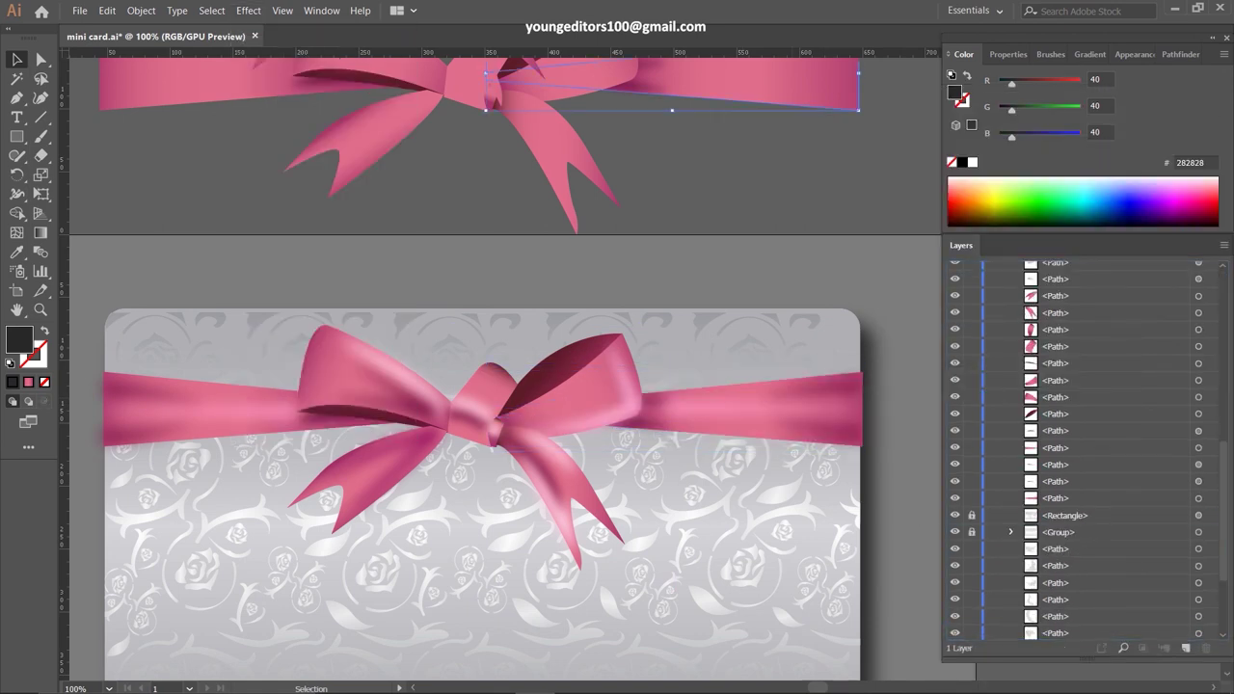
left_click(281, 11)
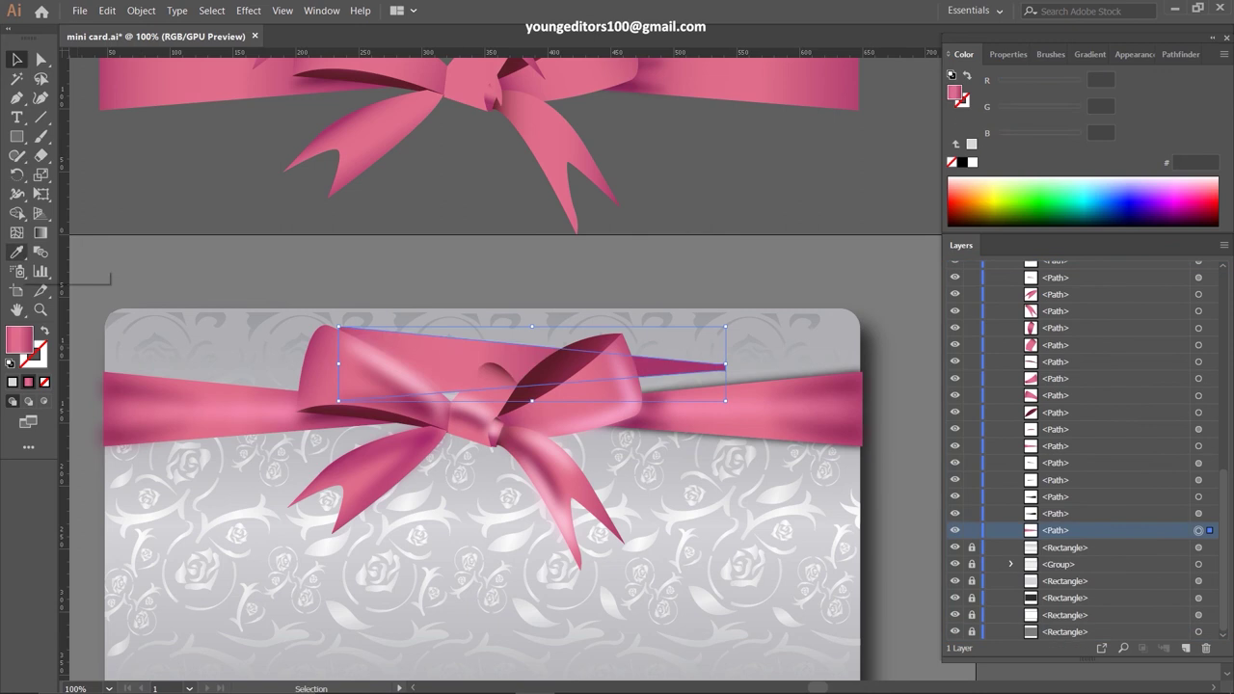
Position the dark shadow shape on the bow and soften it with a Gaussian Blur
left_click_drag(338, 367, 248, 409)
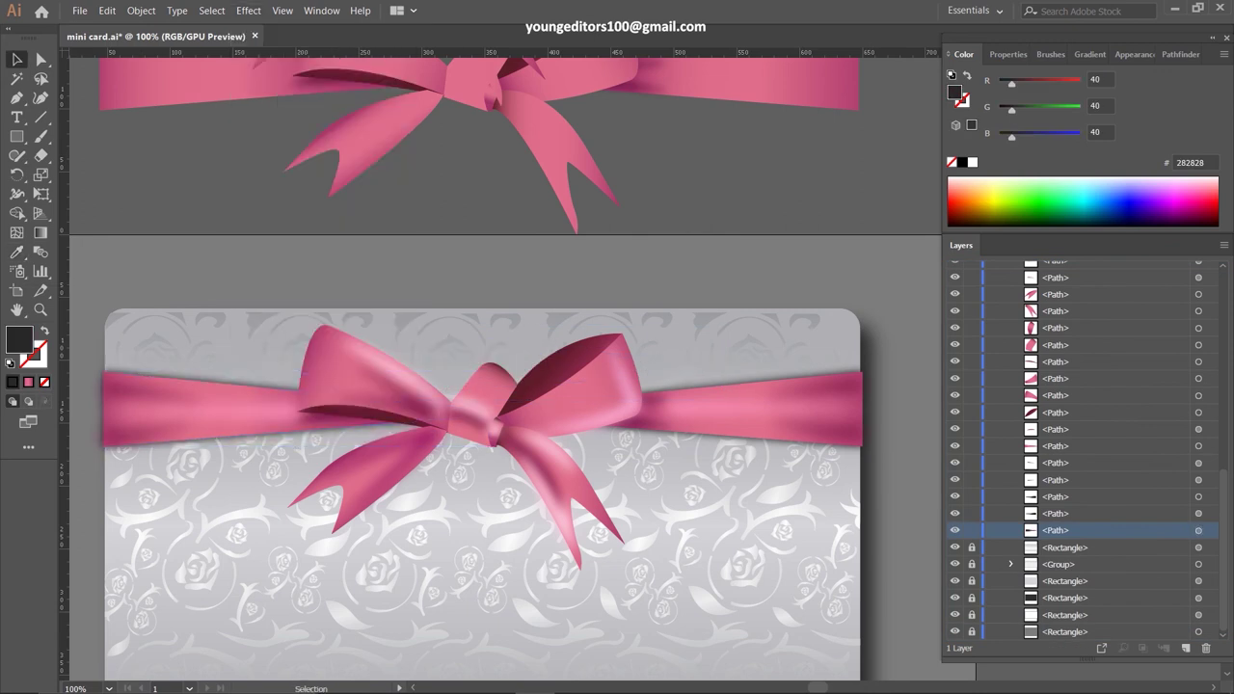
key("shift+F6")
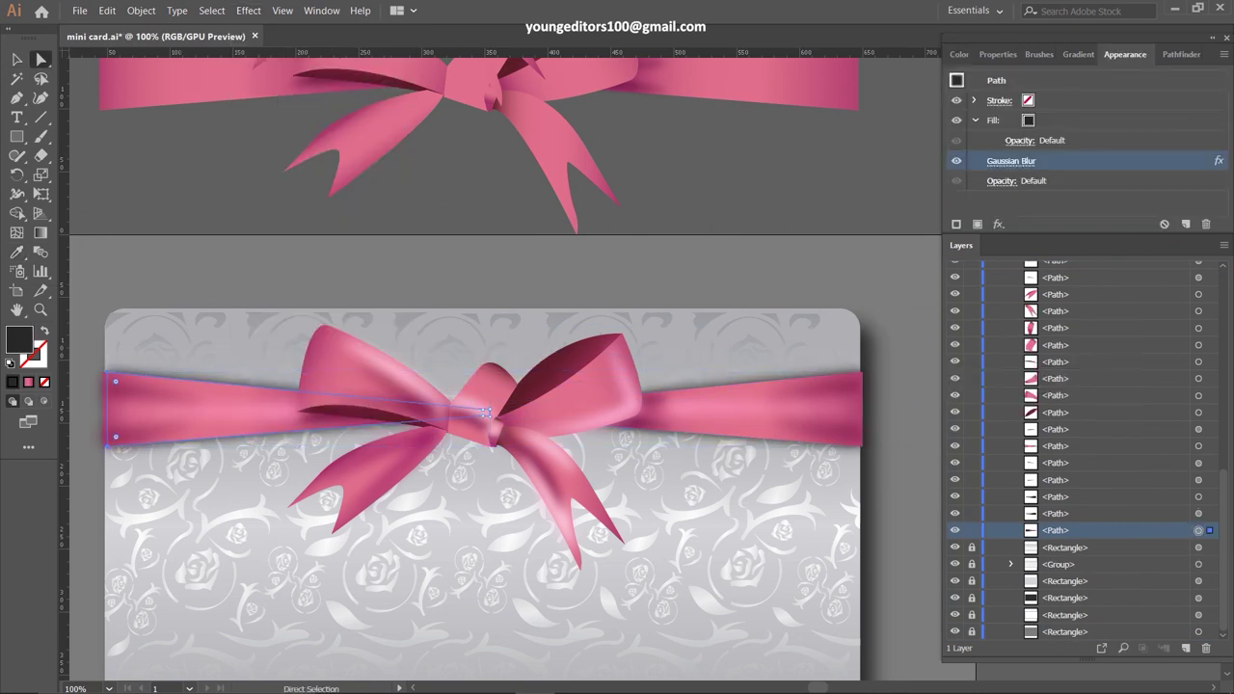
left_click(617, 376)
left_click_drag(386, 416, 111, 310)
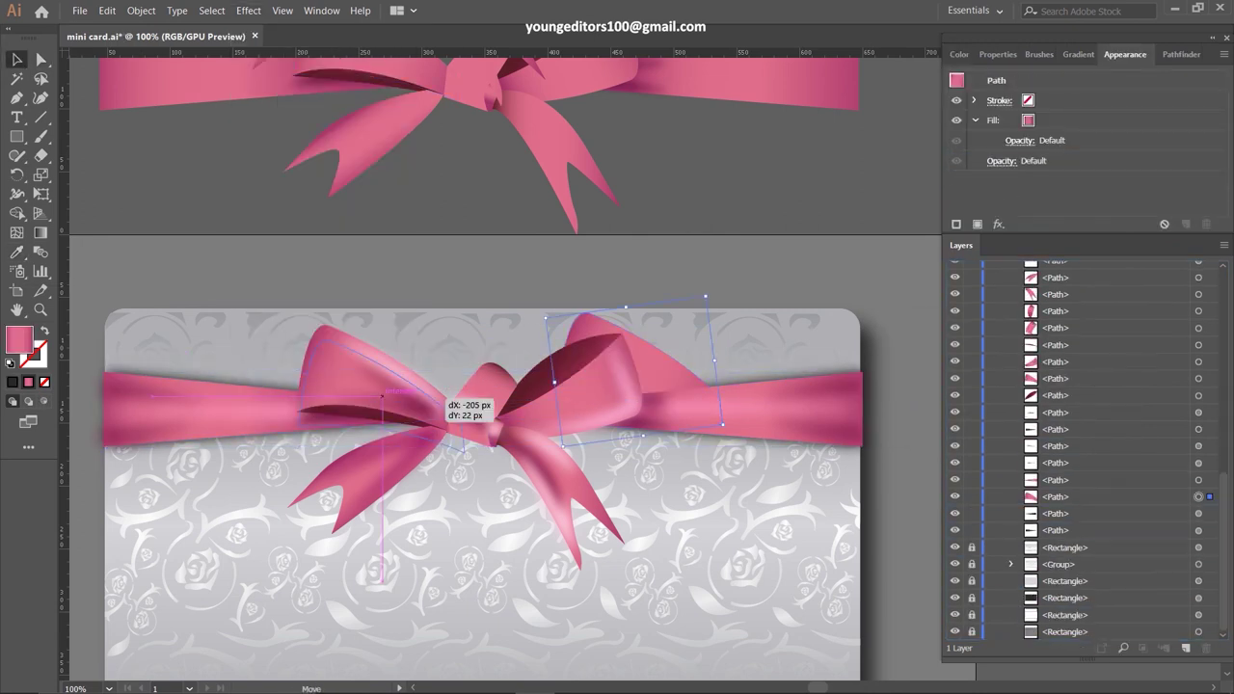
left_click(249, 11)
left_click(290, 47)
left_click(997, 402)
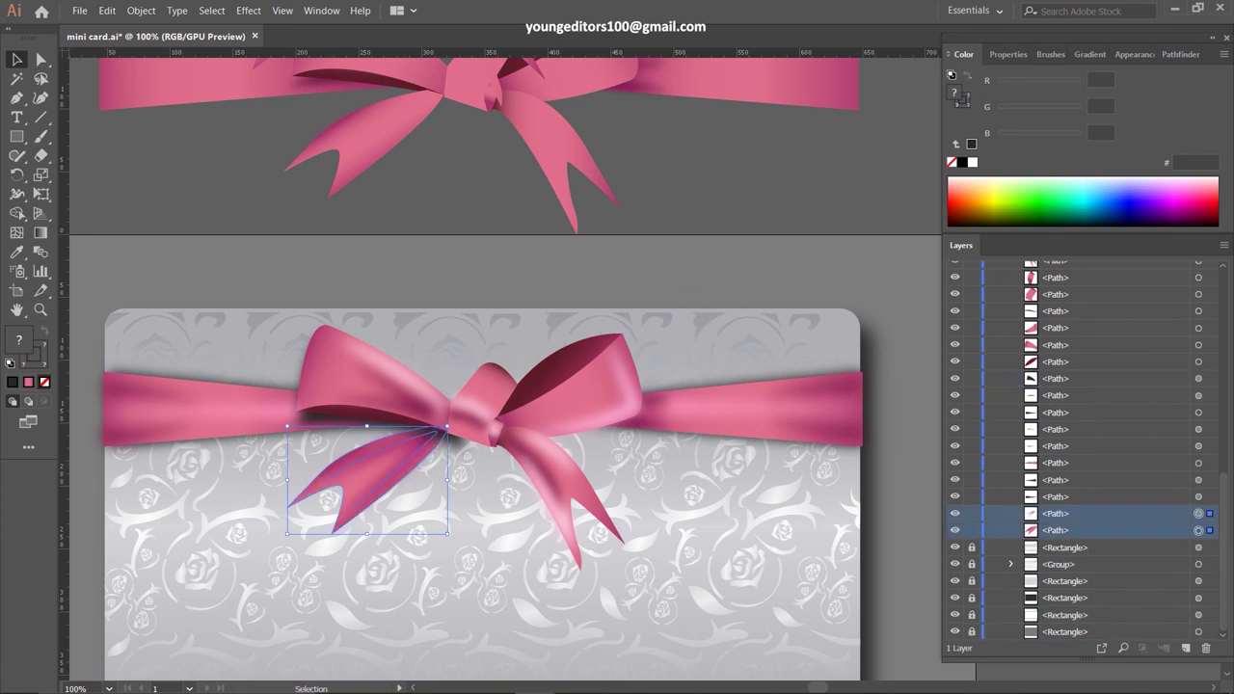
Bring the lower bow tail forward and blur another bow shading path
left_click(569, 521)
key("ctrl+bracketright")
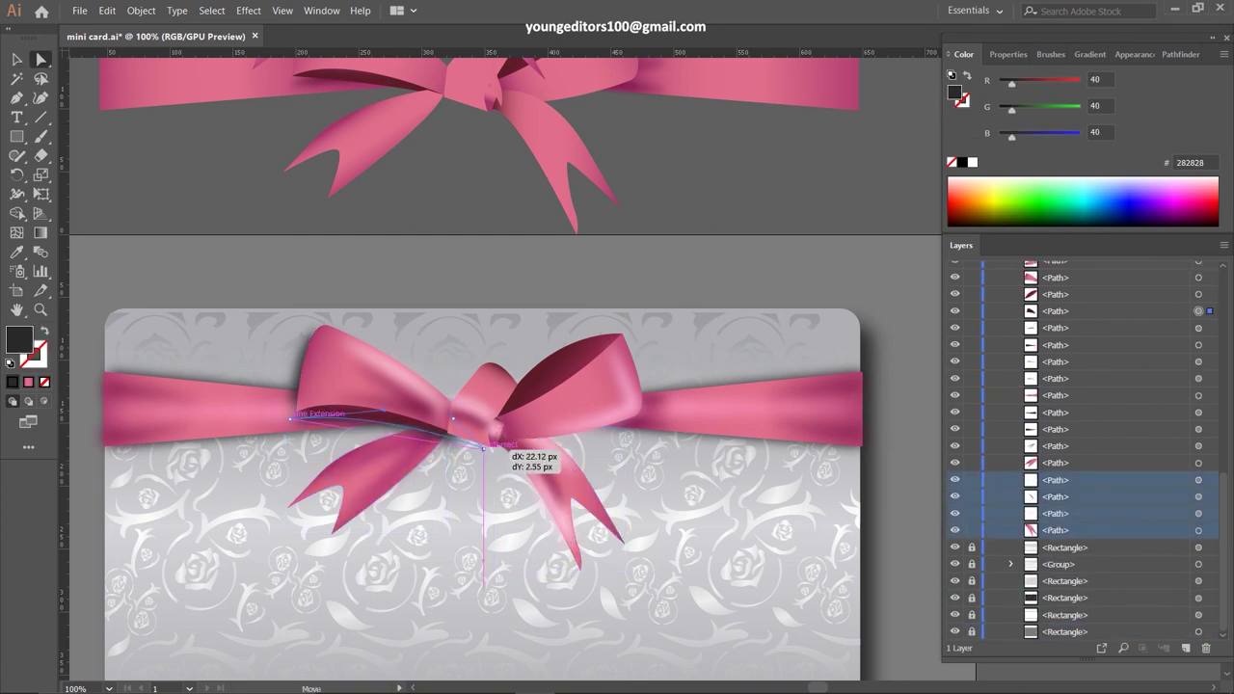
key("v")
left_click(509, 430)
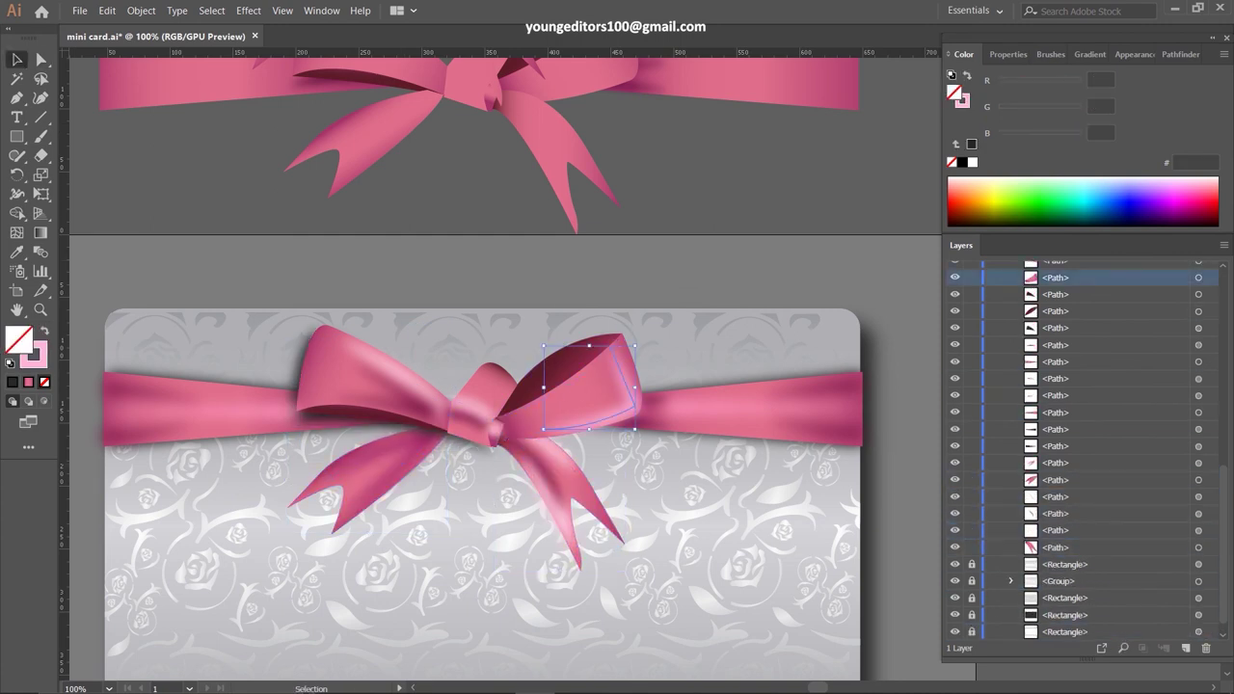
left_click(579, 400)
key("ctrl+alt+shift+e")
left_click(997, 402)
left_click(1124, 54)
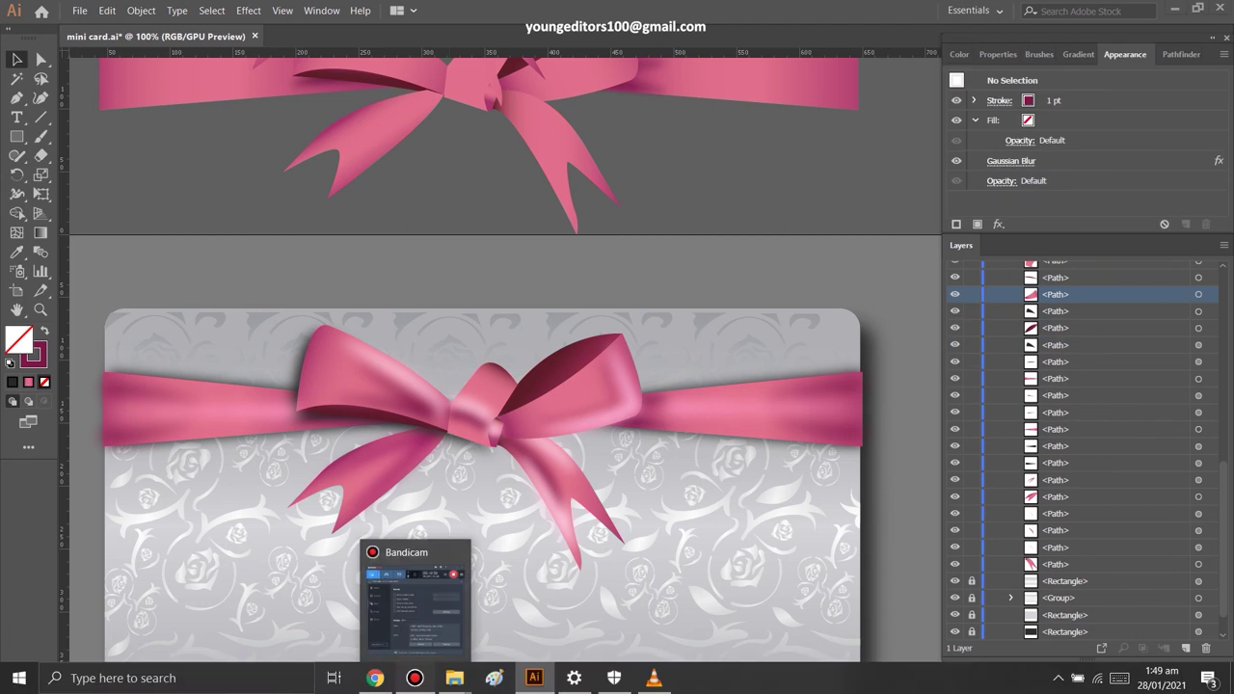
Send the right-side ribbon pieces behind the bow loop
left_click_drag(675, 588, 540, 386)
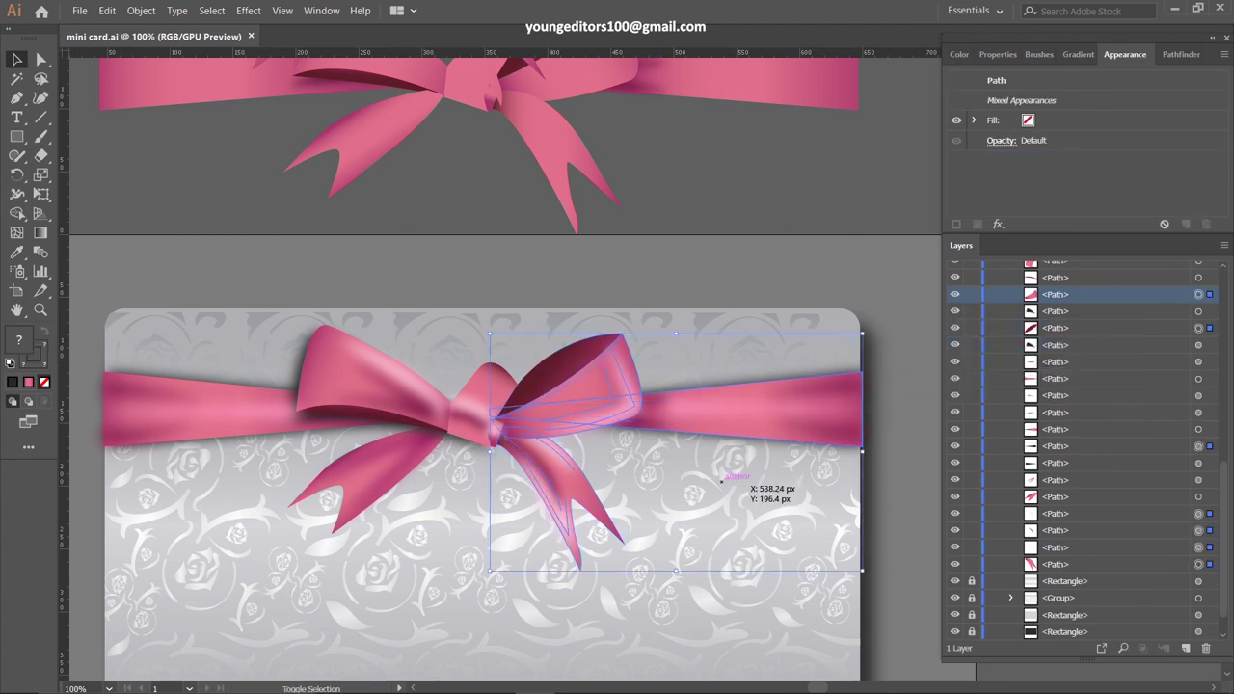
left_click(141, 11)
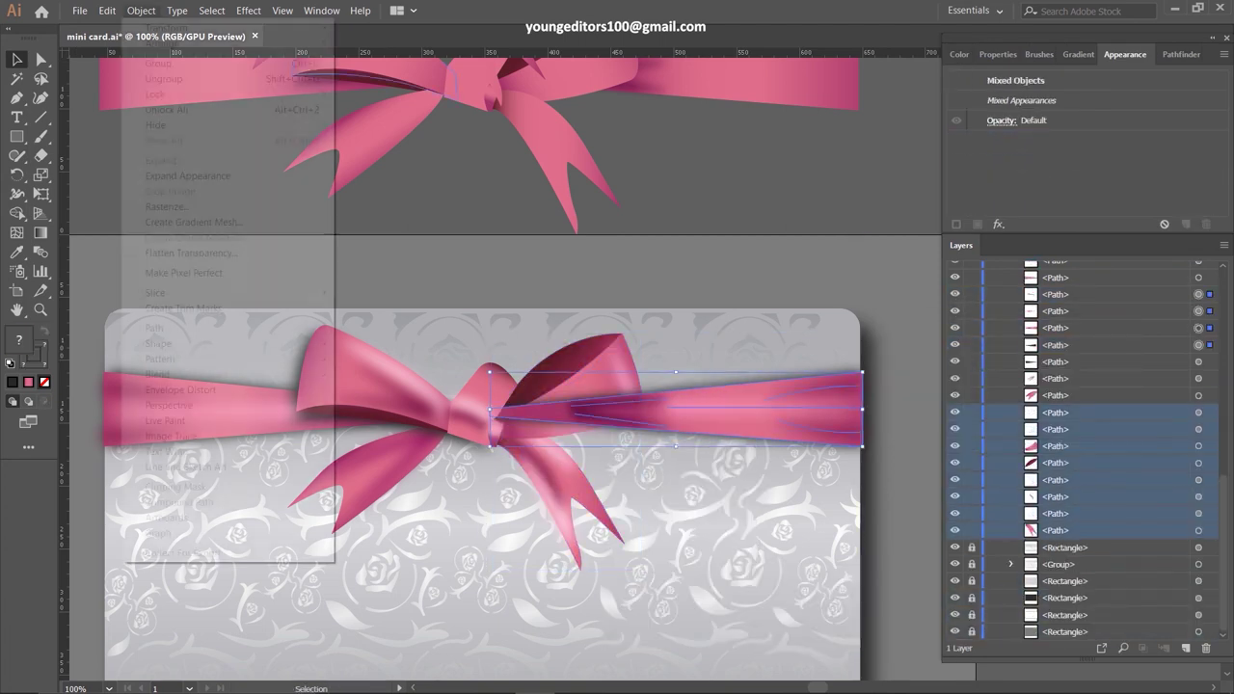
right_click(651, 403)
left_click(849, 568)
Group the left ribbon and bow paths together
scroll(502, 386, "down", 1)
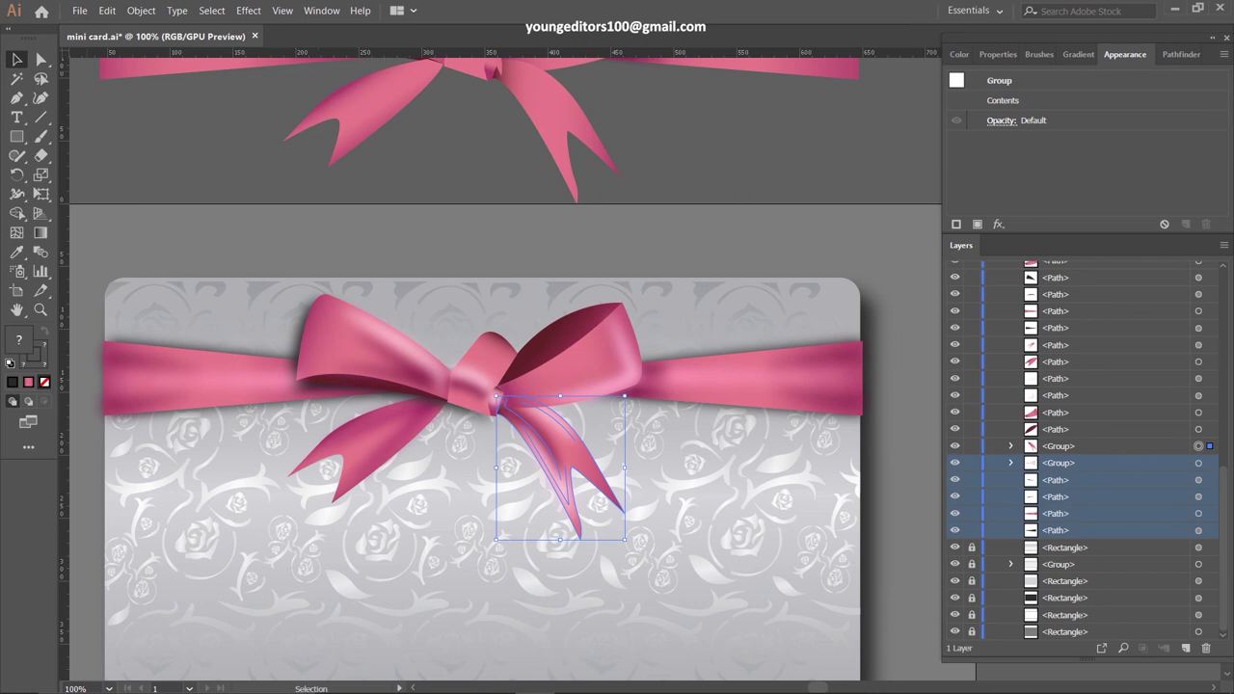
left_click(193, 381)
left_click(141, 10)
left_click(140, 58)
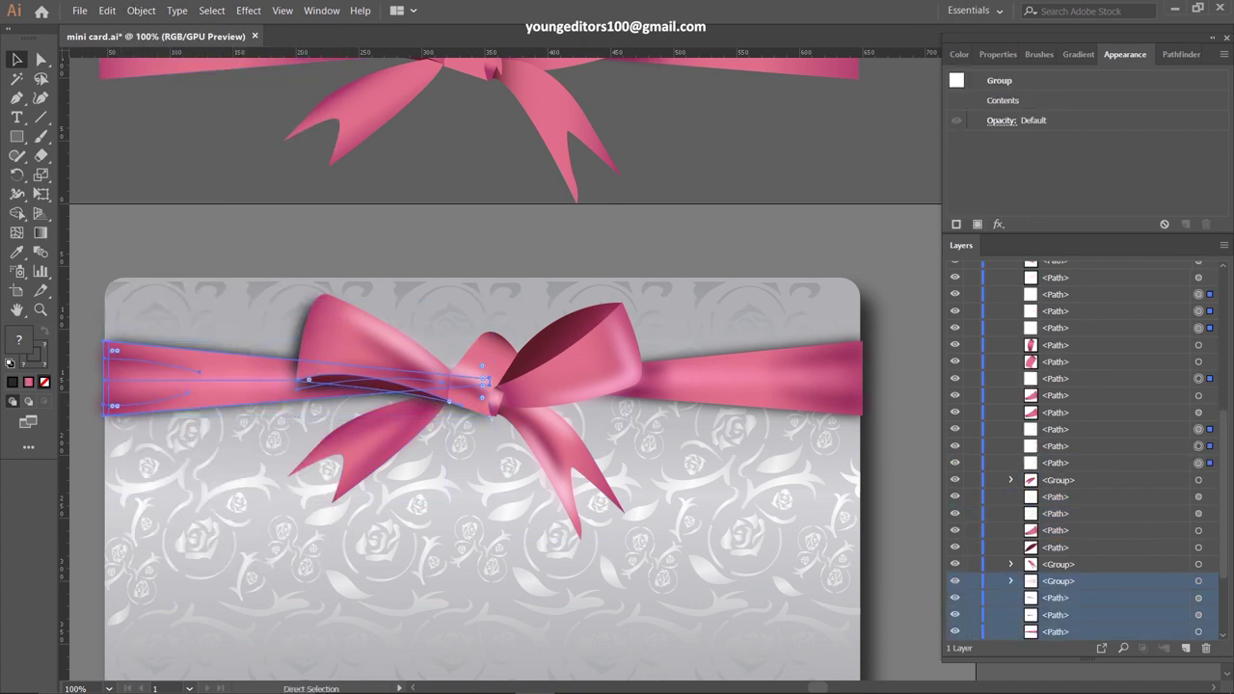
Move the small dark shading shape onto the bow, blur it, and change its fill colour
scroll(501, 385, "up", 3)
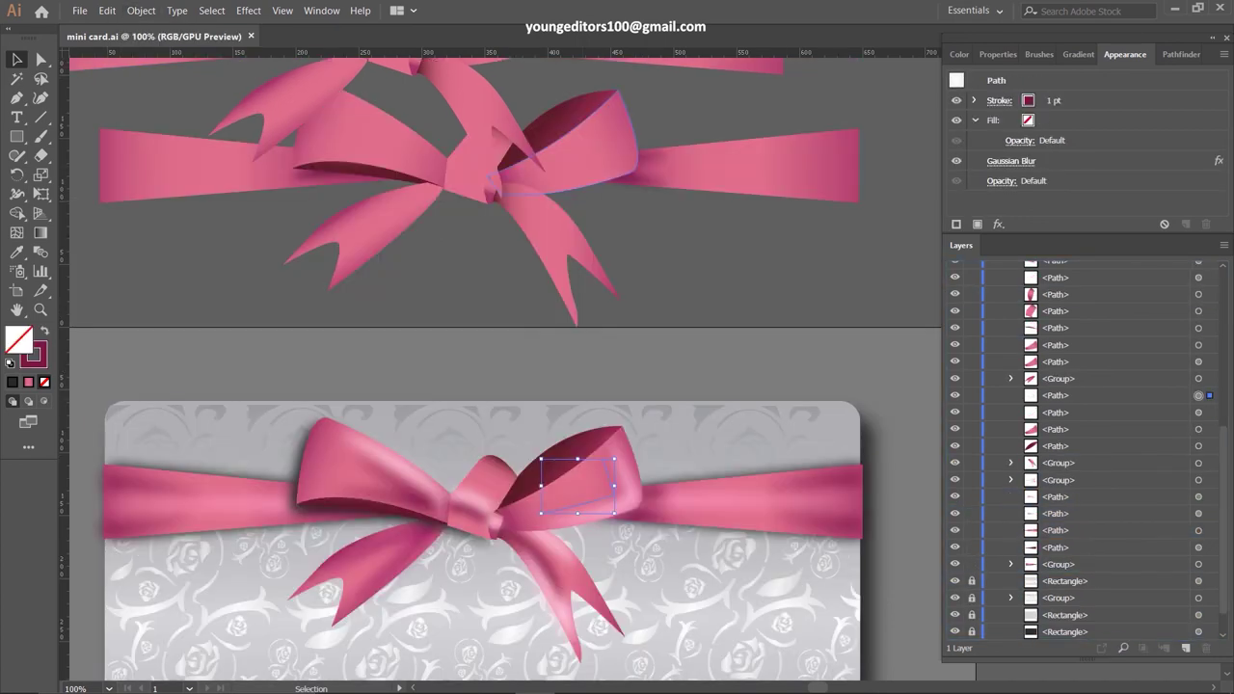
left_click_drag(636, 366, 564, 530)
left_click(249, 10)
left_click(289, 38)
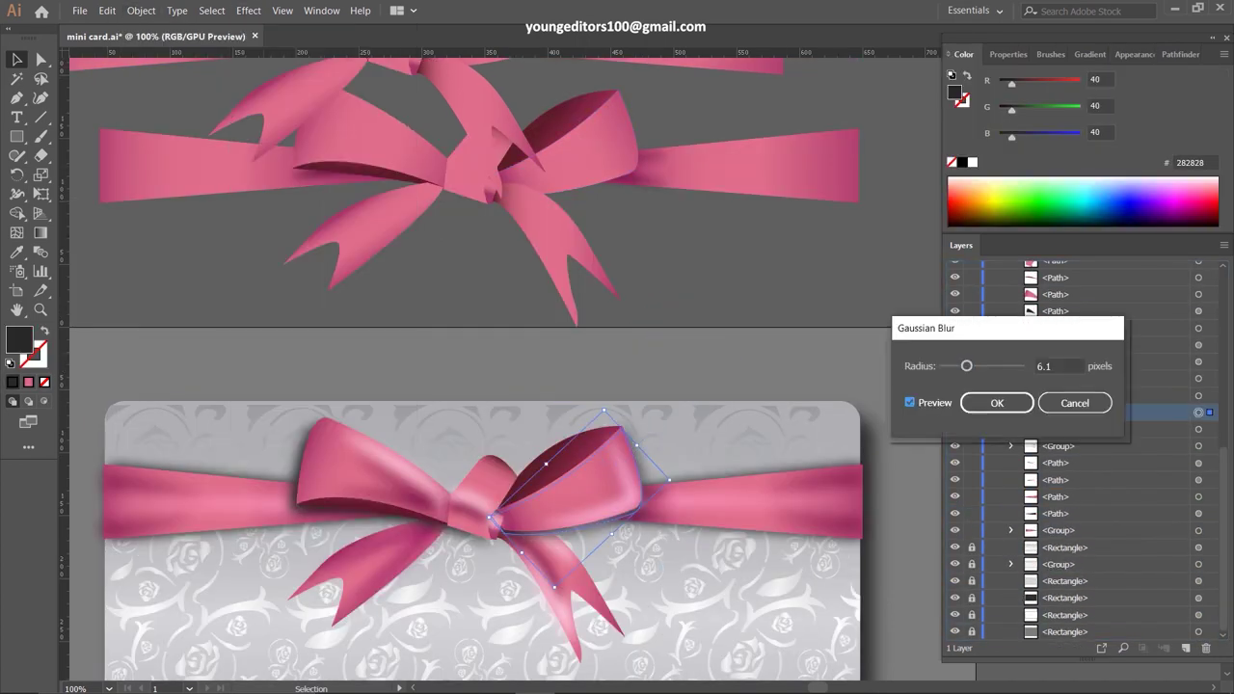
left_click(992, 402)
double_click(19, 339)
key("Return")
Send the blurred shading shape to the back and reposition the right bow loop over the ribbon
scroll(501, 386, "down", 2)
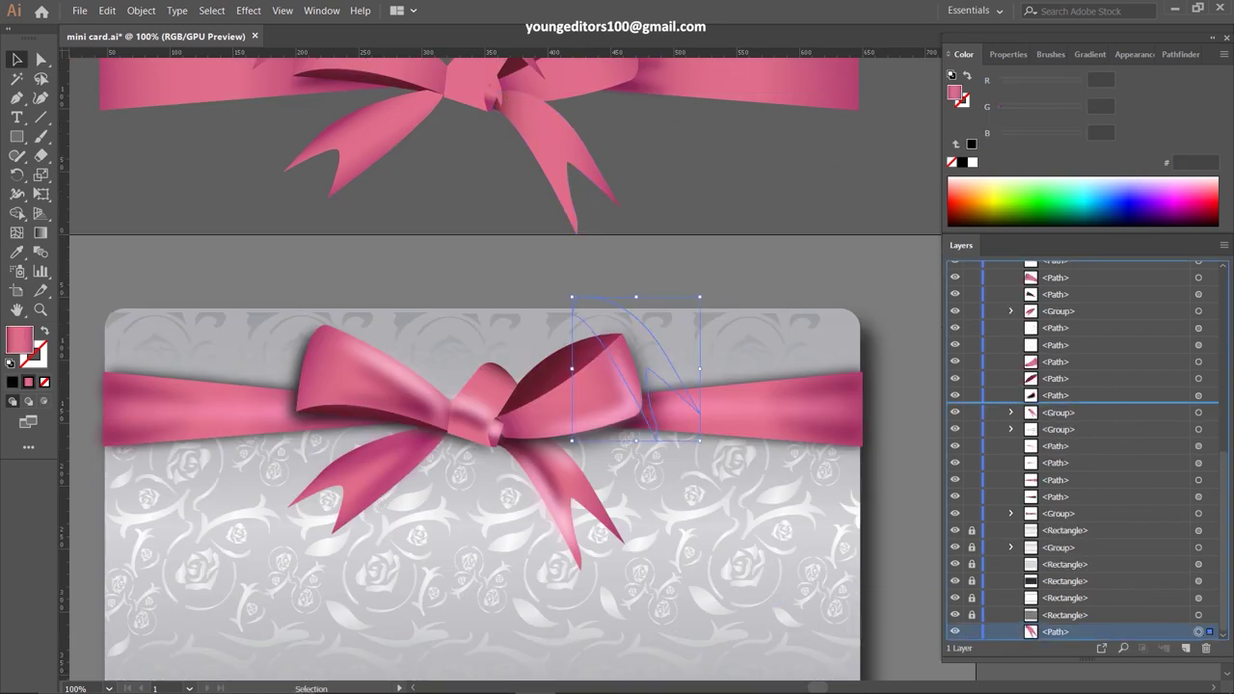
left_click_drag(1056, 413, 1055, 526)
left_click_drag(617, 400, 554, 503)
left_click(249, 10)
left_click(1009, 402)
double_click(19, 340)
right_click(675, 325)
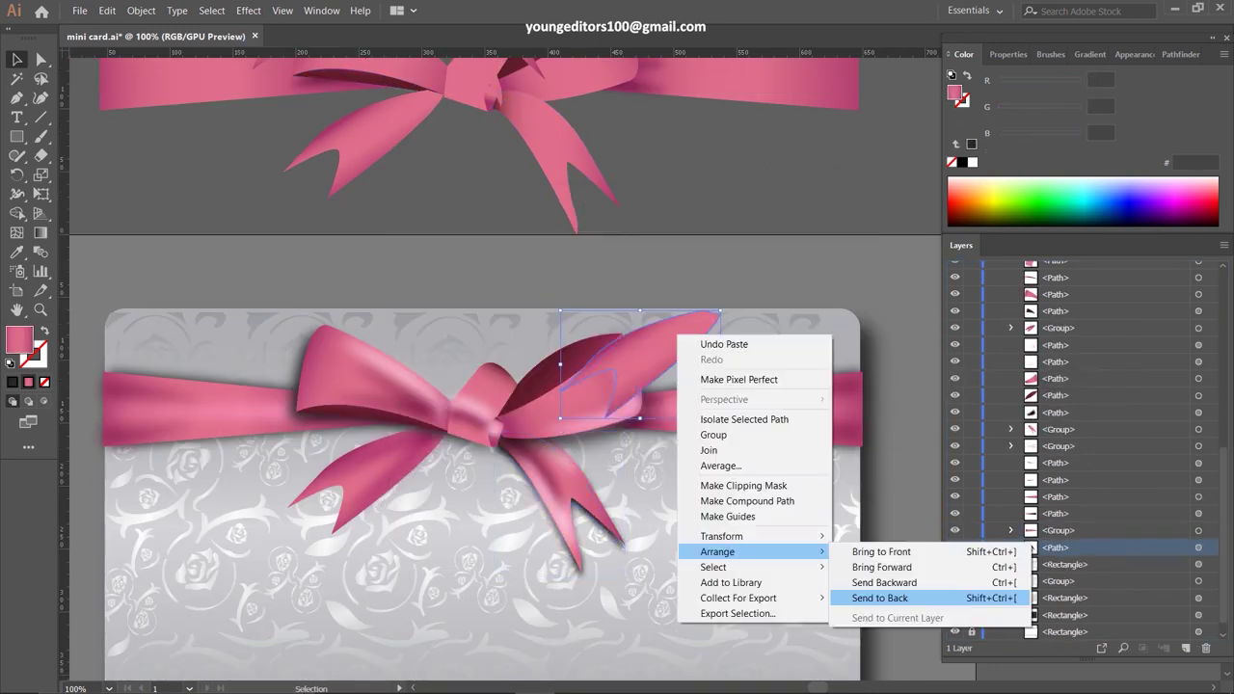
left_click(820, 585)
left_click_drag(575, 390, 363, 476)
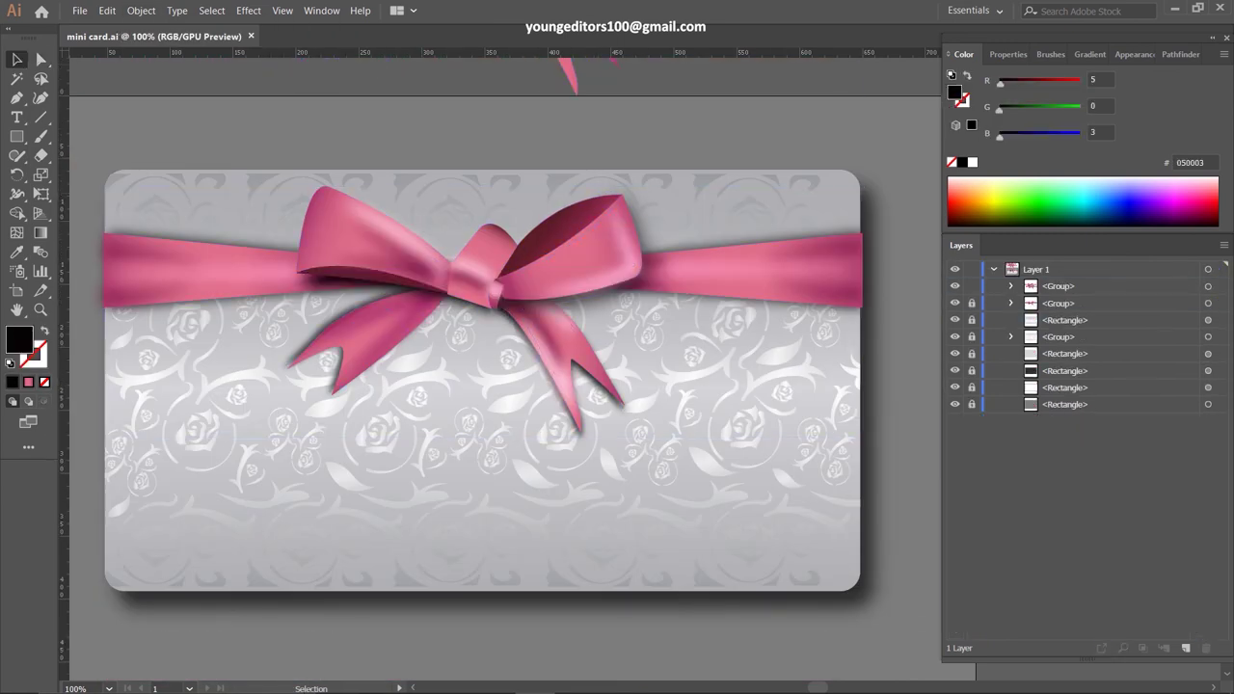
Draw a small sparkle ellipse on the card with a radial gradient glow
left_click(1208, 321)
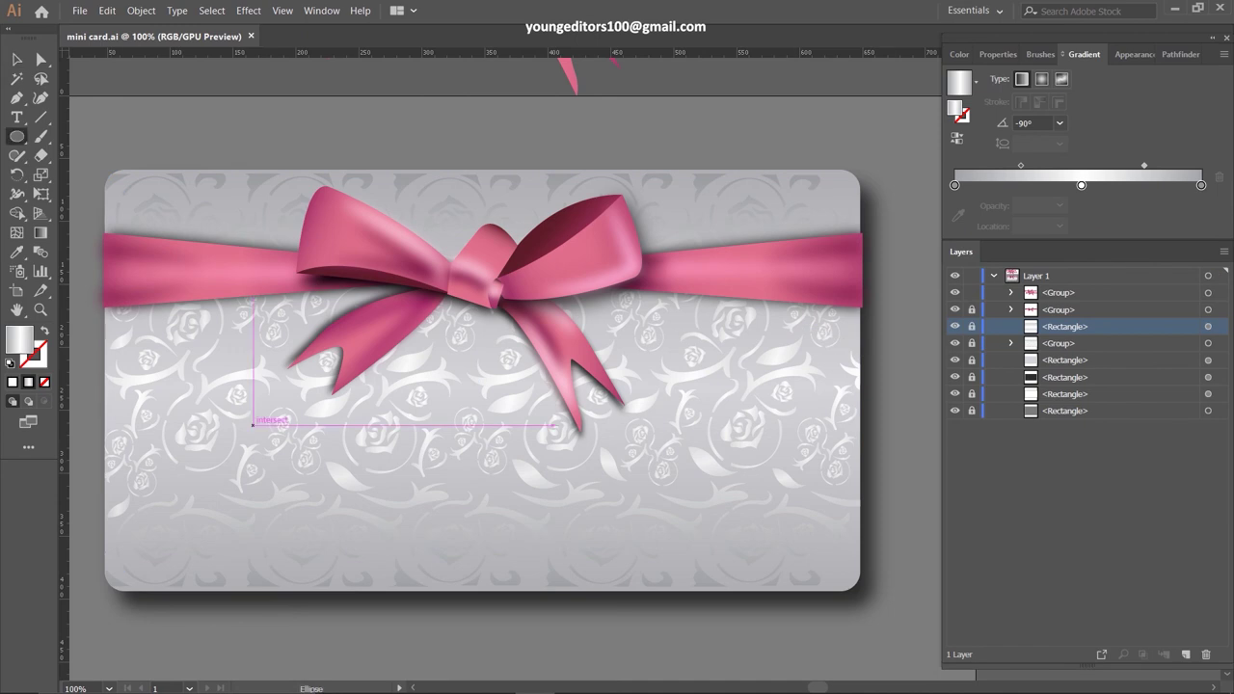
mouse_move(253, 424)
left_mouse_down()
mouse_move(266, 444)
mouse_move(843, 444)
mouse_move(683, 367)
mouse_move(372, 427)
mouse_move(198, 336)
left_mouse_up()
left_click(1041, 79)
key("v")
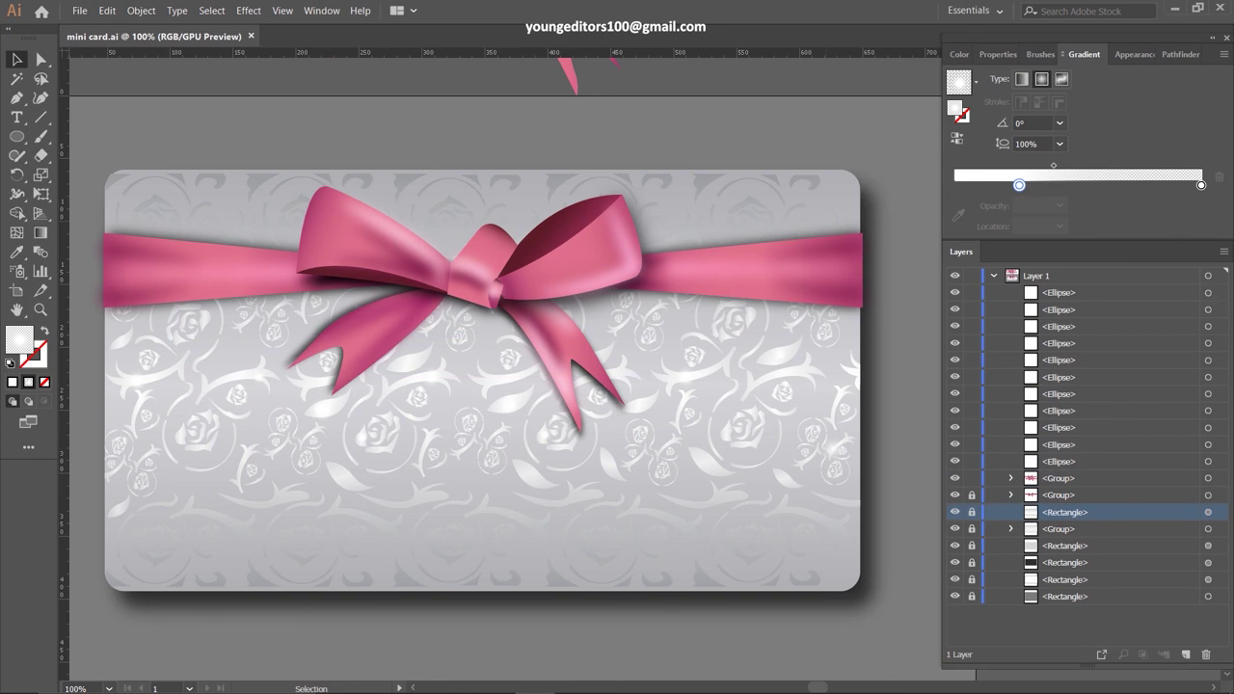
Add the 'Her Royal Highness' title below the bow in Monotype Corsiva 52 pt
left_click(17, 117)
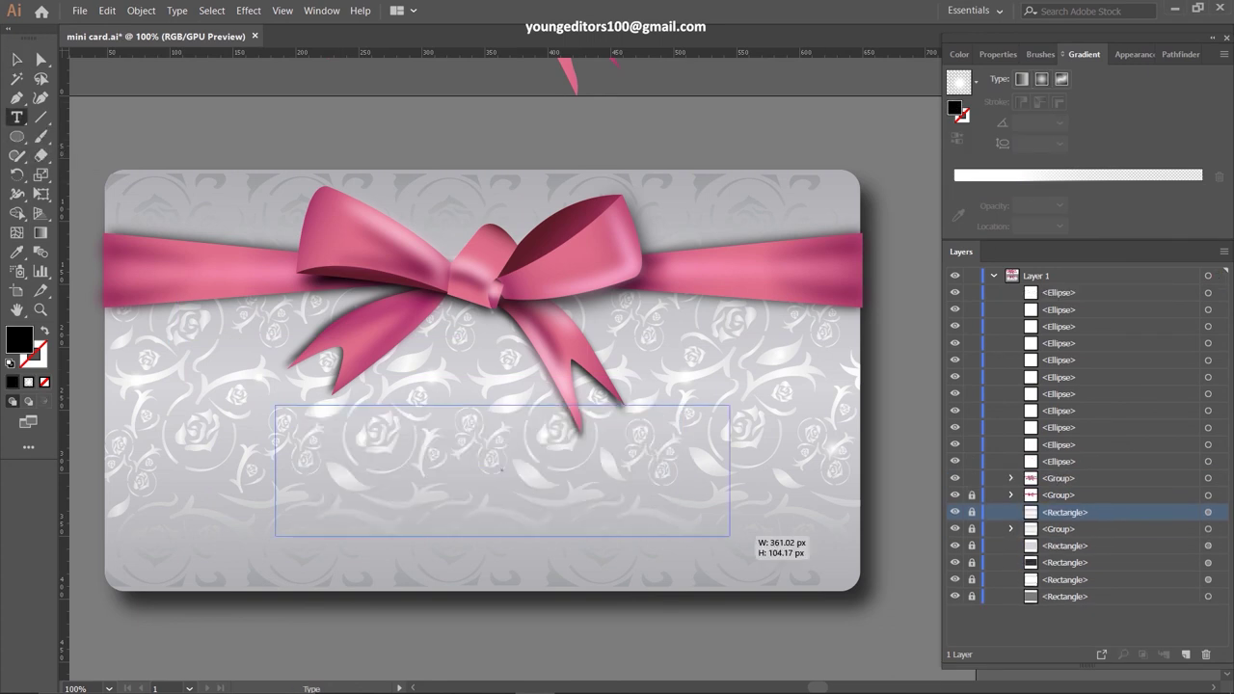
left_click_drag(276, 405, 688, 530)
key("ctrl+a")
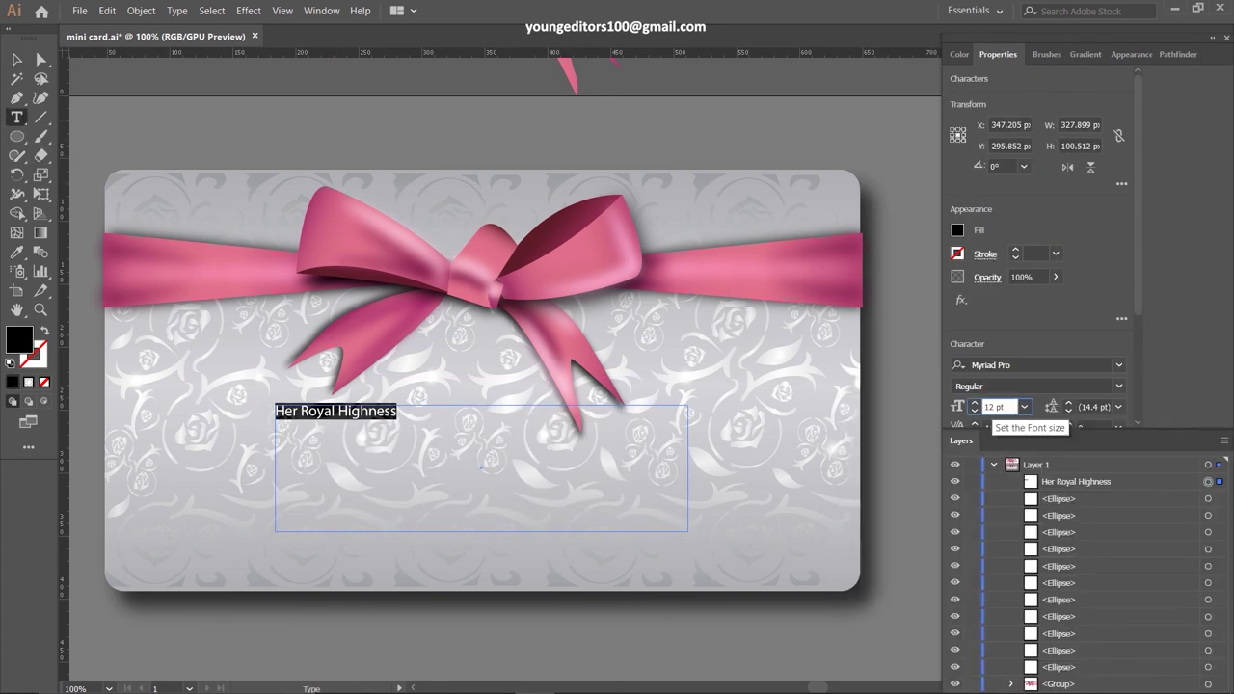
left_click(1022, 364)
key("Return")
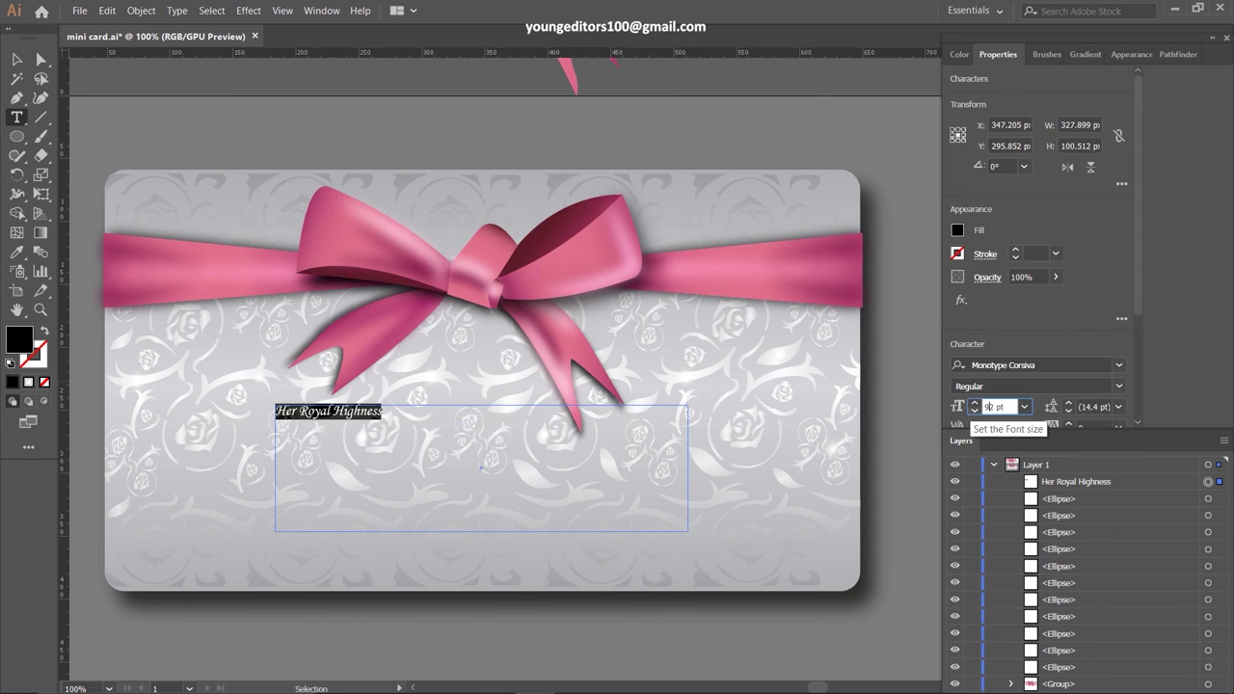
key("Escape")
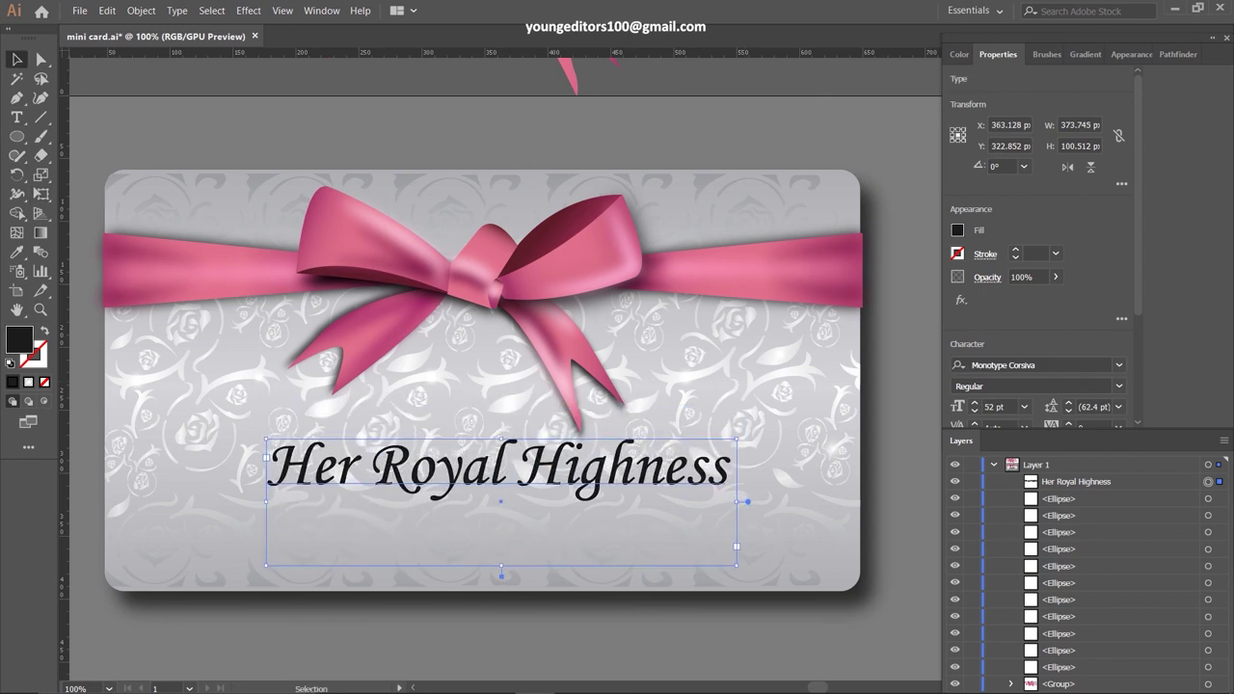
Paste a grey copy of the title behind, offset down-right as a drop shadow, and save
key("ctrl+c")
key("ctrl+b")
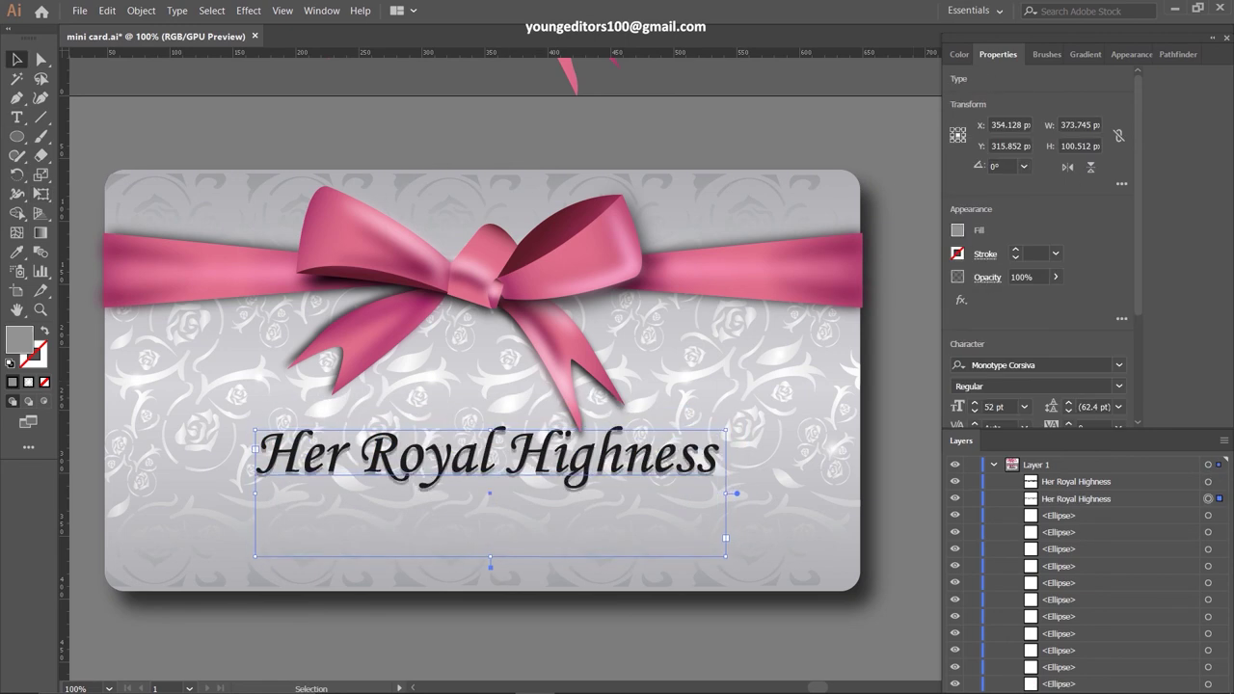
left_click_drag(489, 453, 494, 457)
key("ctrl+shift+a")
key("ctrl+s")
Zoom out to view the whole finished VIP card artboard
key("z")
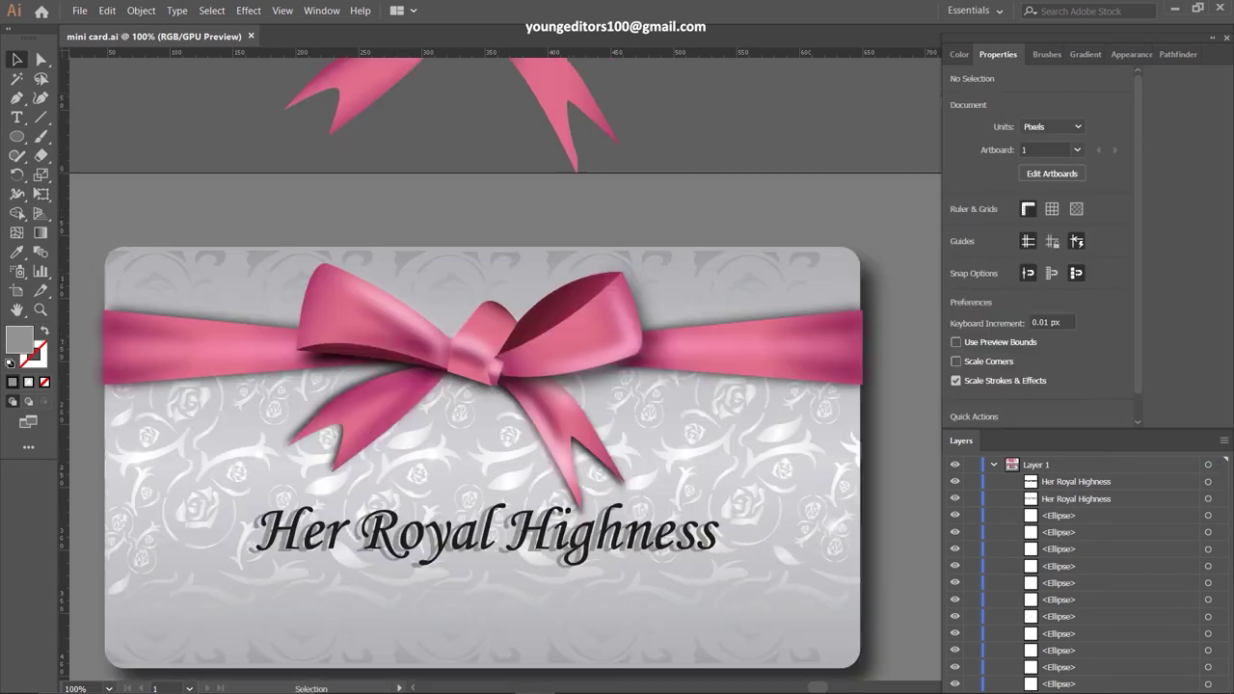
left_click(596, 412, "alt")
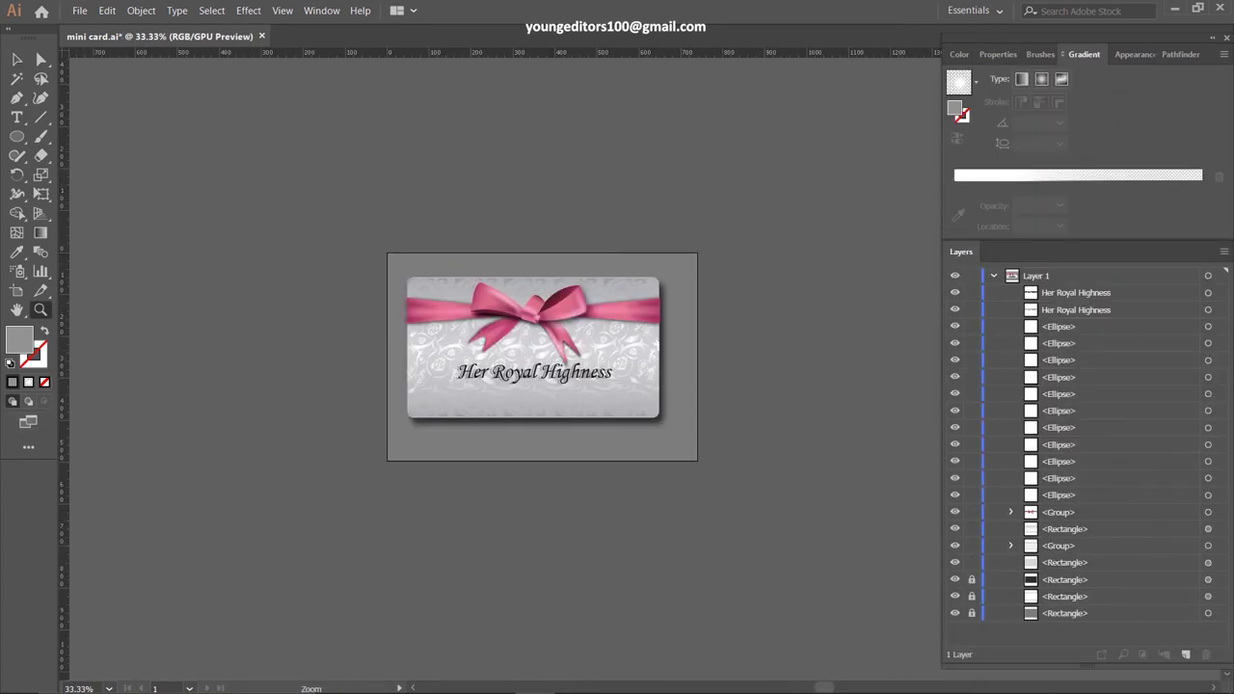